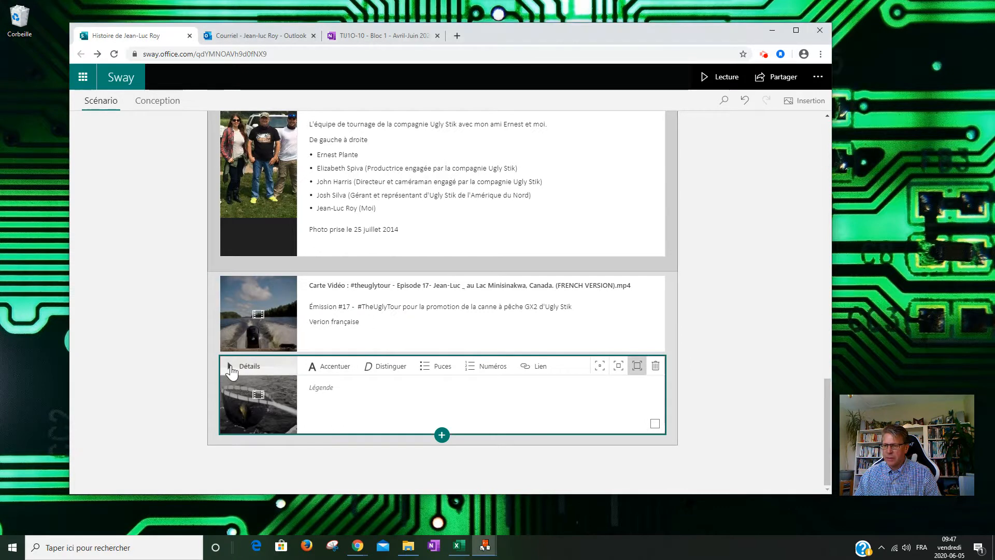
# Change the episode number in the second video's alternative text to "18 -"
pyautogui.click(246, 366)
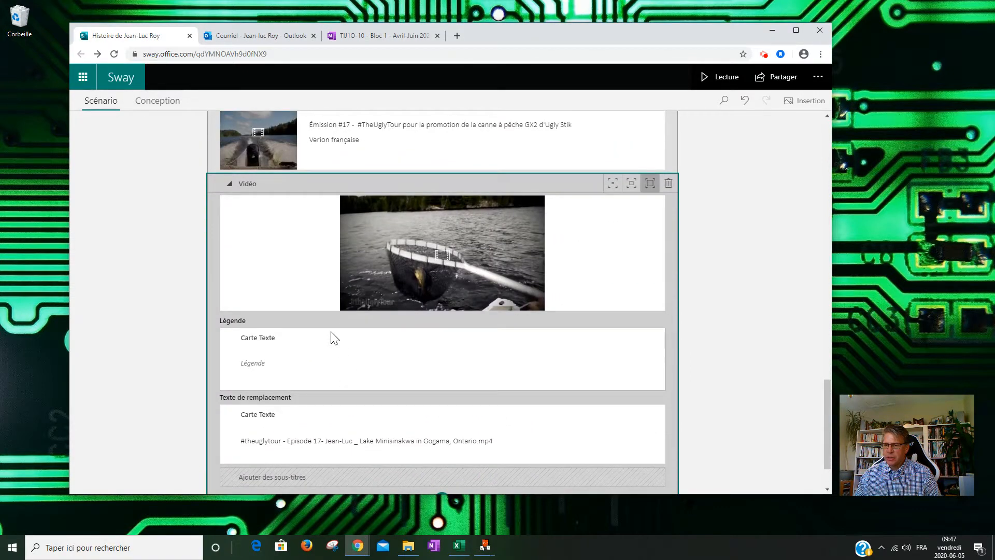
pyautogui.scroll(-2, 288, 395)
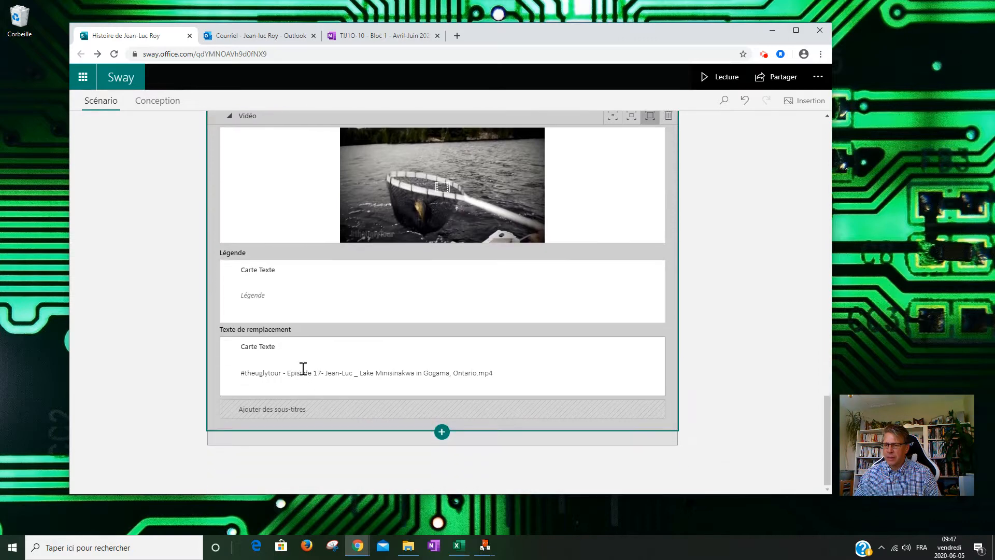
pyautogui.doubleClick(317, 373)
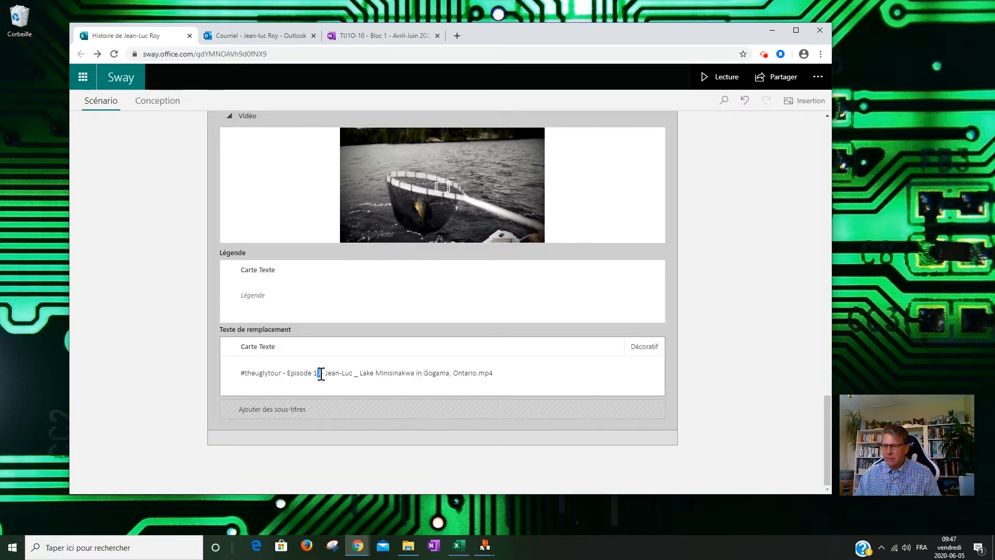
pyautogui.write('8 -')
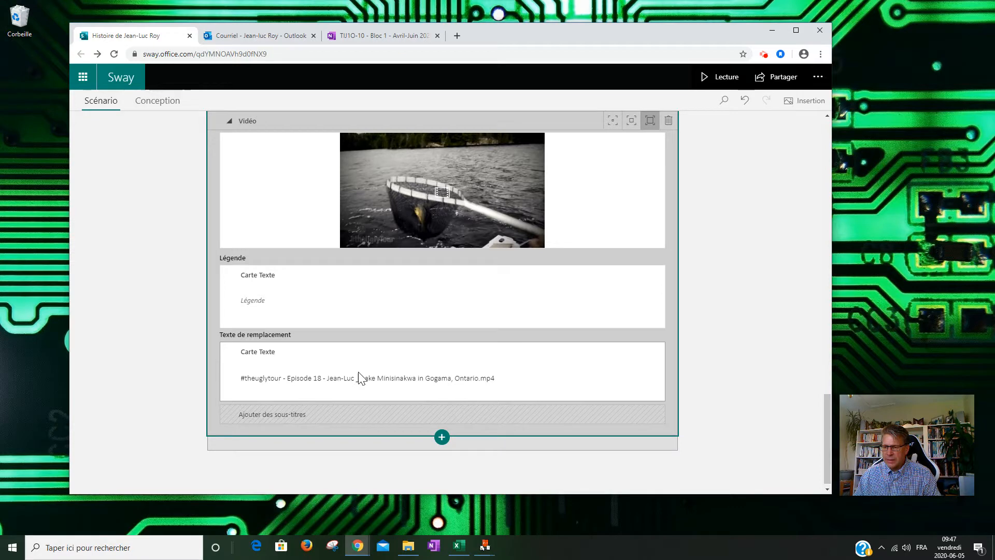
pyautogui.click(285, 297)
# Merge the first video's caption into one line, with "(Verion française)" in parentheses at its end
pyautogui.scroll(4, 396, 307)
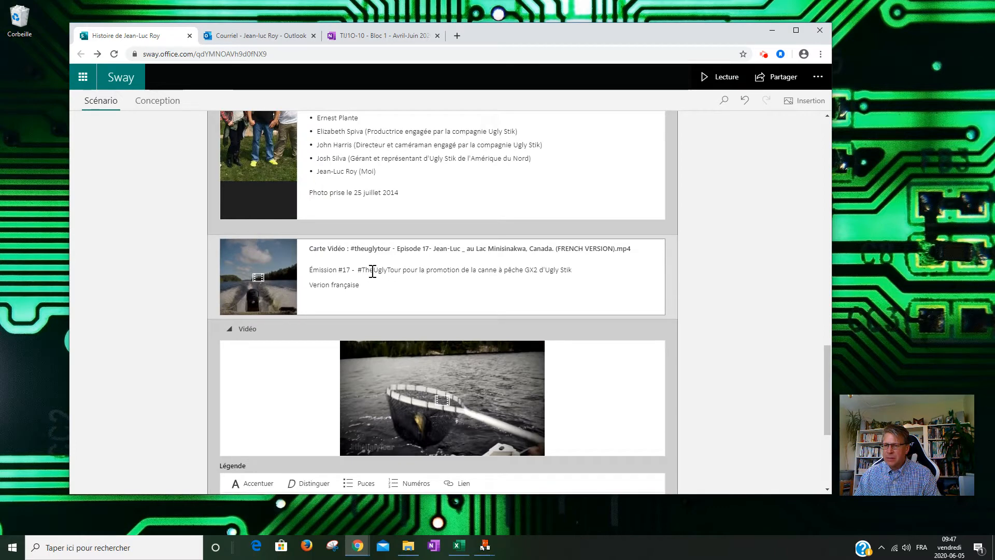
pyautogui.click(327, 265)
pyautogui.click(231, 338)
pyautogui.scroll(-4, 403, 374)
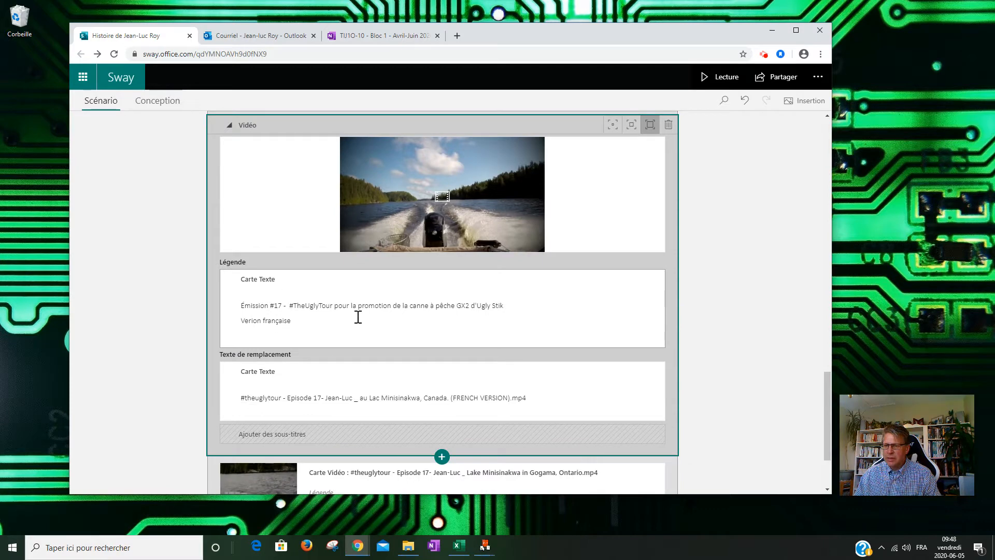
pyautogui.click(244, 322)
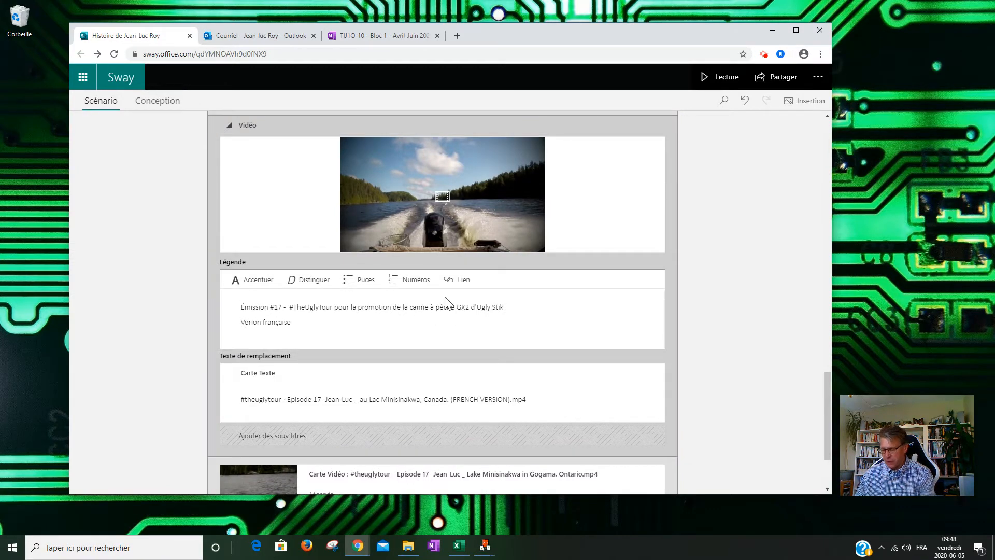
pyautogui.press('BackSpace')
pyautogui.write('(Verion française')
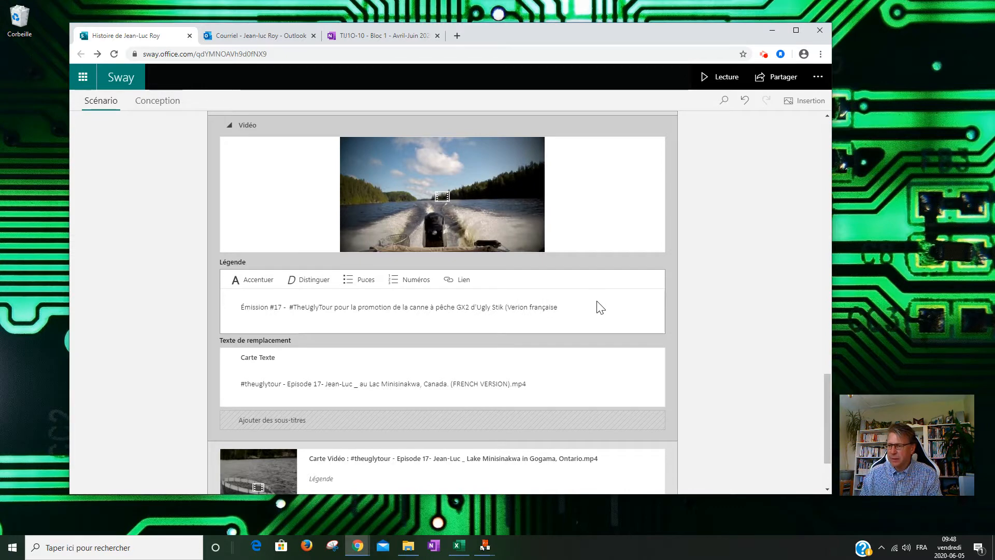
pyautogui.click(568, 311)
pyautogui.write(')')
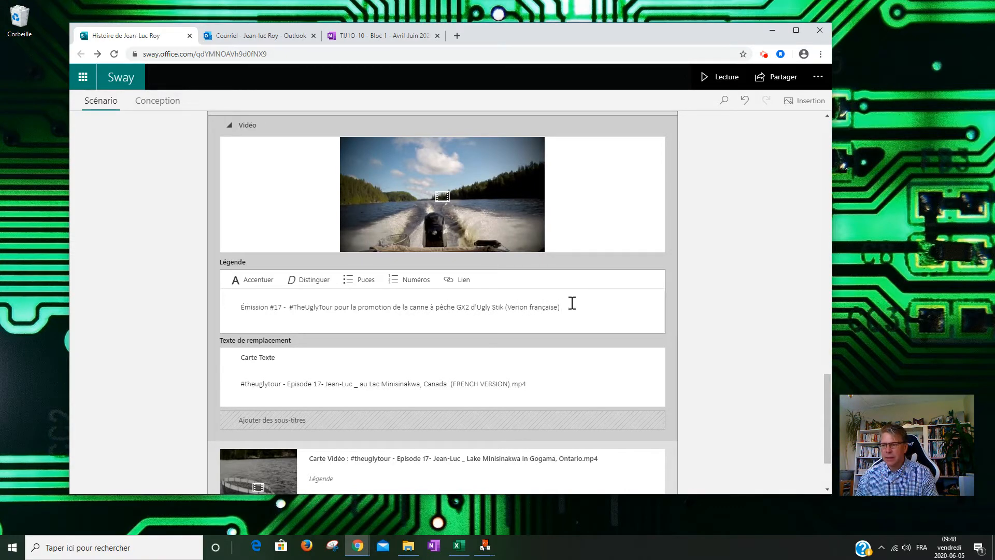
# Compare the first video's caption and alternative text with the title of the second video card
pyautogui.moveTo(572, 308); pyautogui.dragTo(191, 305)
pyautogui.click(191, 306)
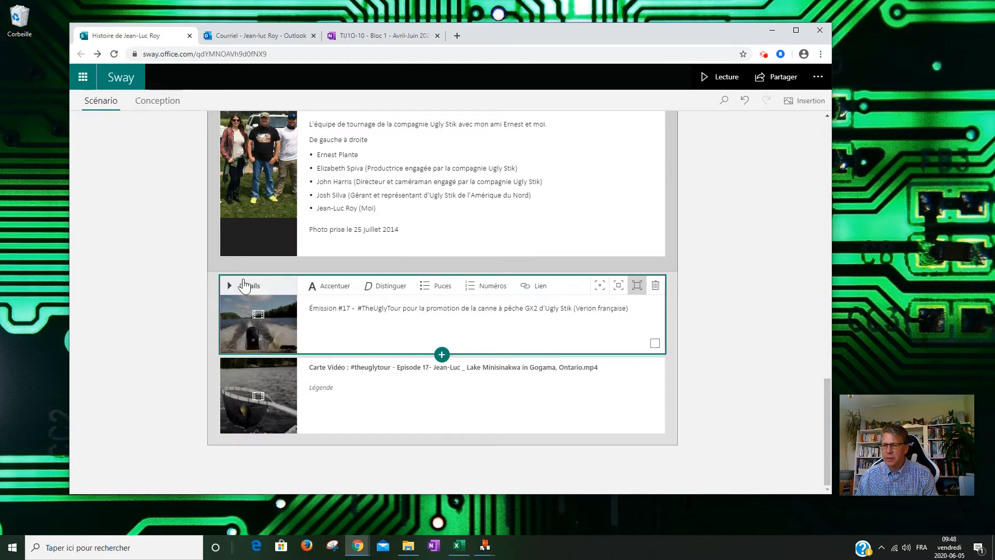
pyautogui.click(248, 288)
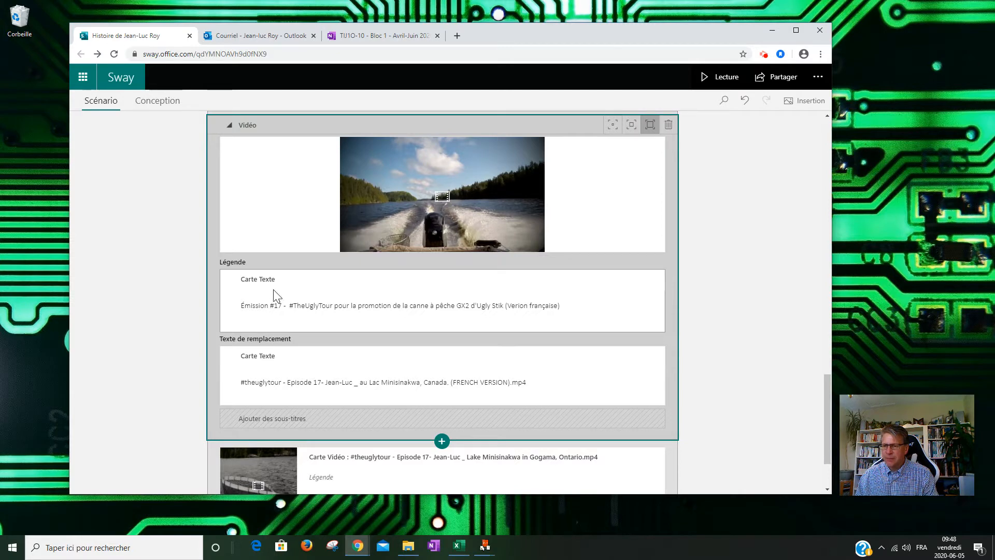
pyautogui.scroll(-2, 338, 215)
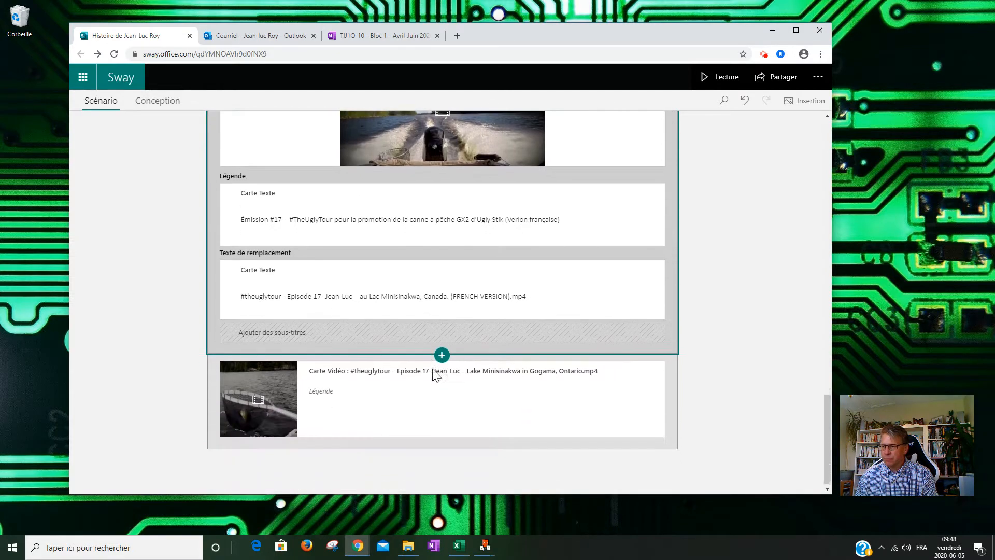
pyautogui.scroll(3, 432, 367)
pyautogui.scroll(2, 413, 371)
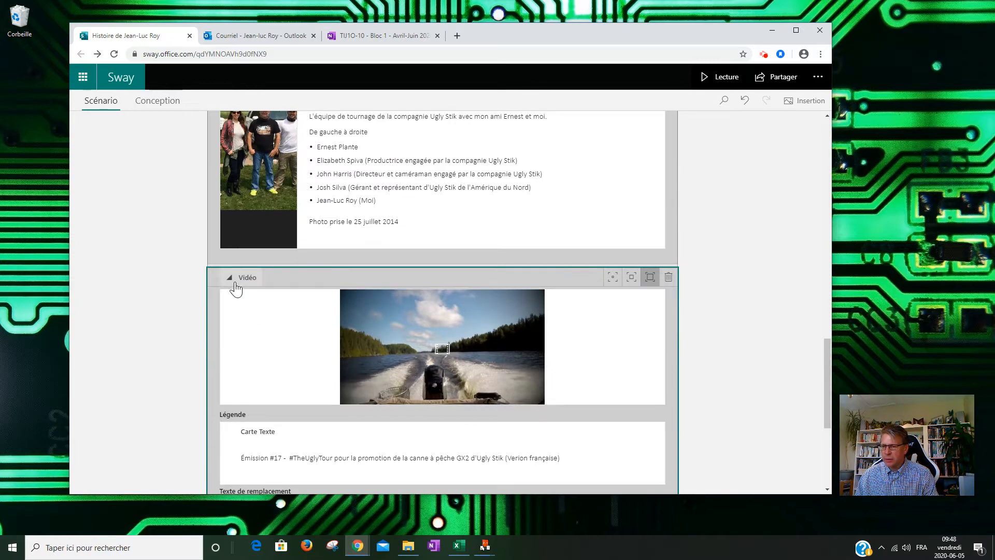
pyautogui.click(591, 381)
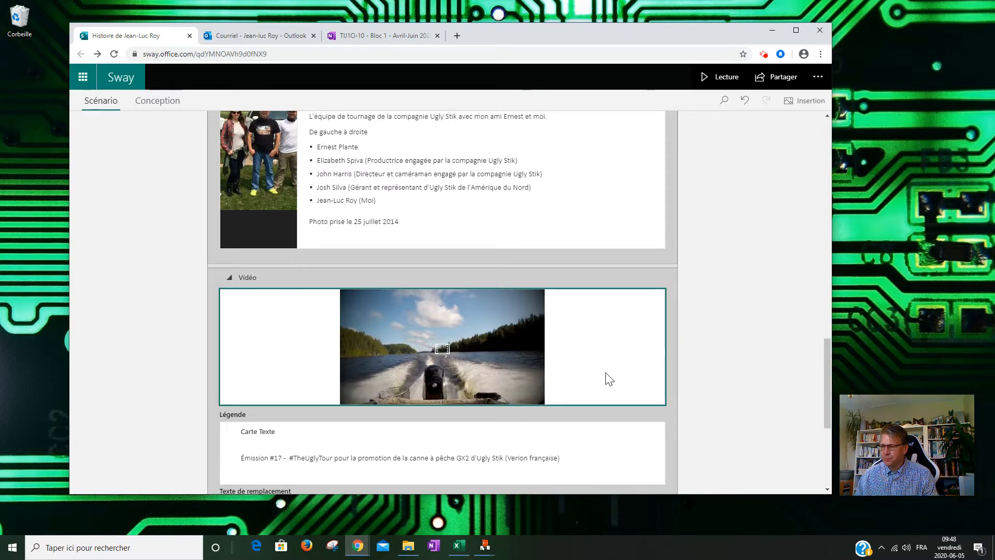
pyautogui.scroll(-4, 562, 315)
pyautogui.click(443, 438)
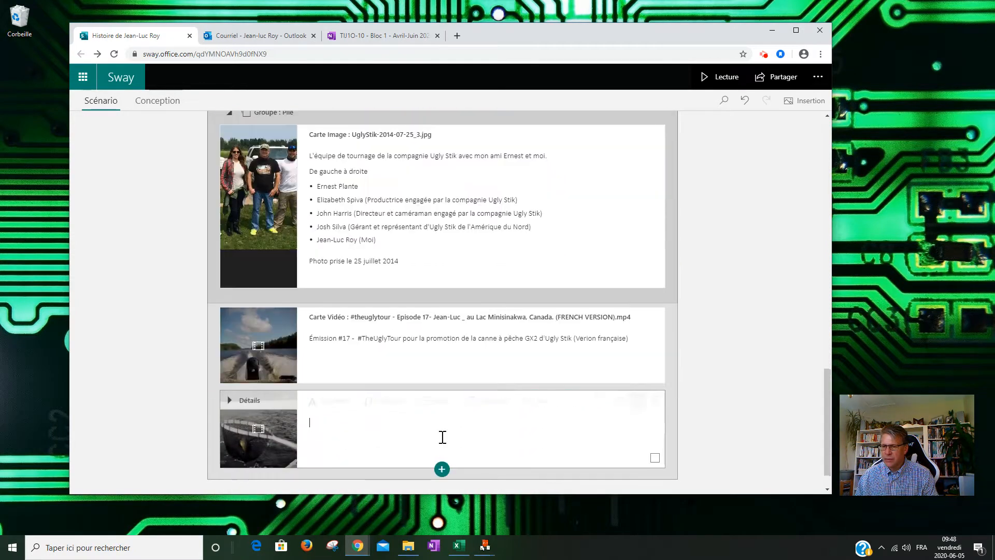
# Emphasize the whole caption of the first video, from "Émission #17" to "(Verion française)"
pyautogui.doubleClick(354, 343)
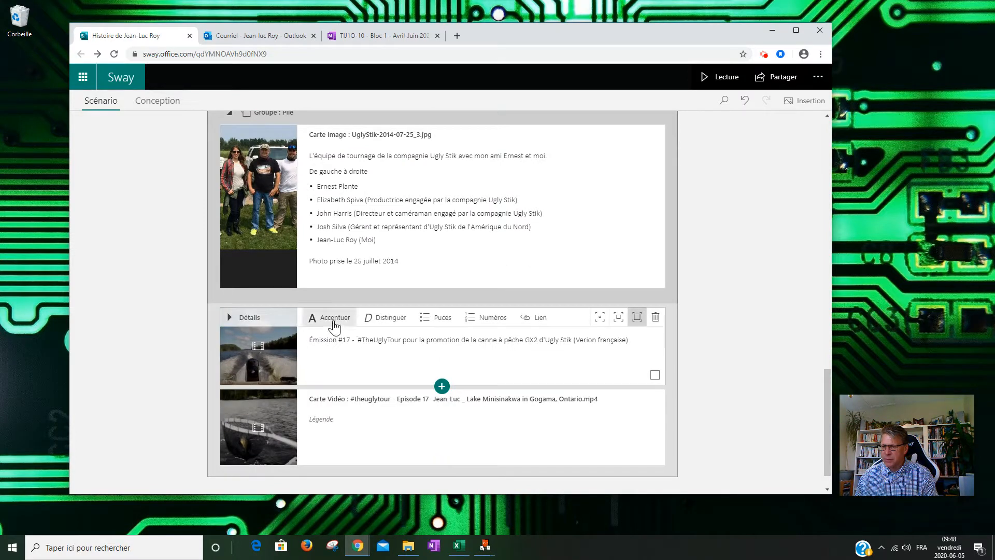
pyautogui.click(304, 339)
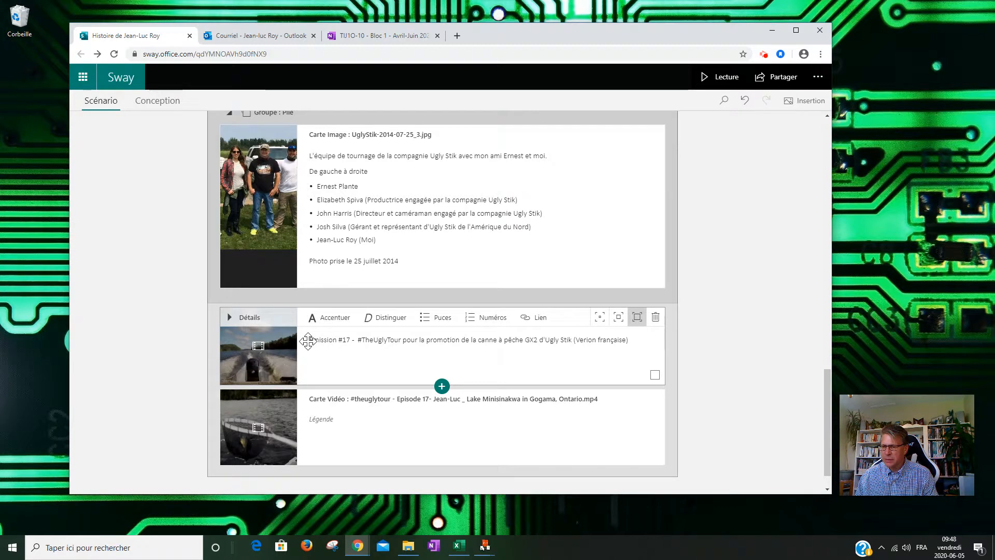
pyautogui.moveTo(630, 339); pyautogui.dragTo(321, 330)
pyautogui.click(324, 317)
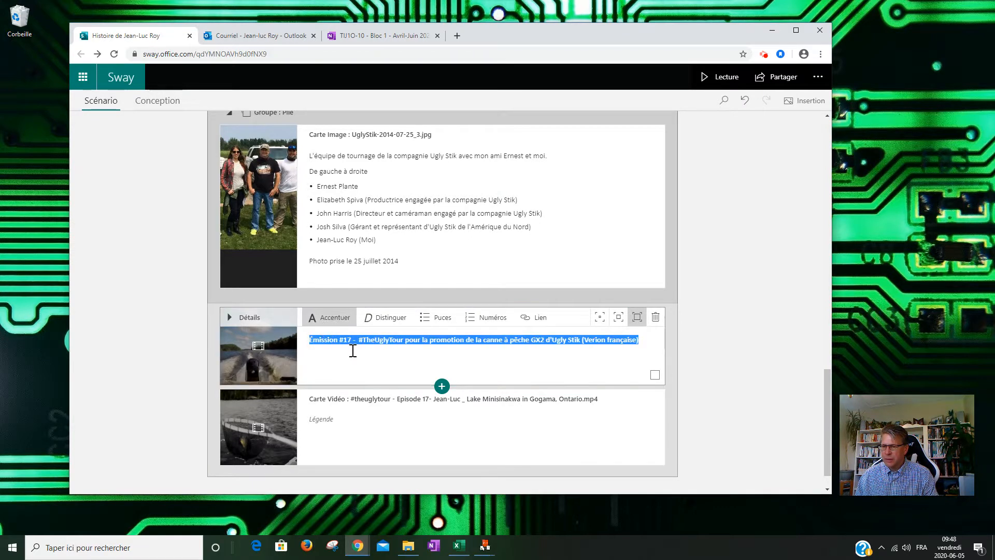
# Copy the first video's emphasized caption into the empty caption of the second video
pyautogui.click(361, 409)
pyautogui.moveTo(311, 338); pyautogui.dragTo(649, 343)
pyautogui.hotkey('ctrl', 'c')
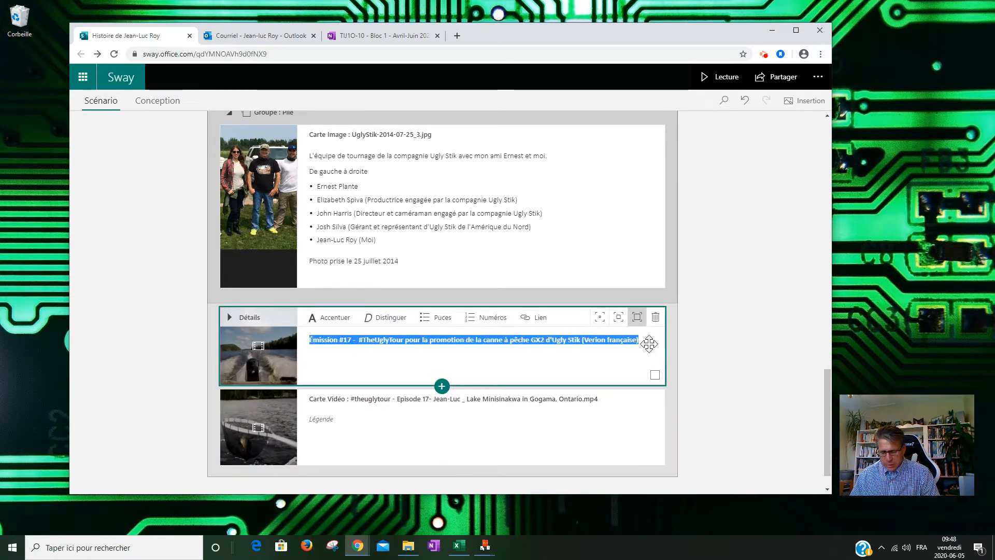
pyautogui.click(368, 424)
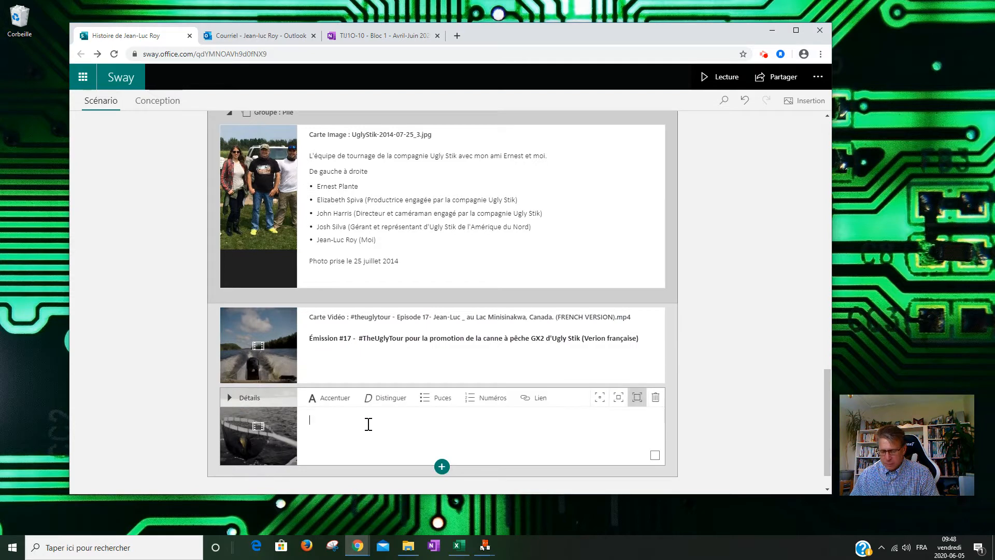
pyautogui.hotkey('ctrl', 'v')
# Adapt the second video's caption to "Émission #18" and "(Verion anglaise)"
pyautogui.moveTo(347, 420); pyautogui.dragTo(353, 420)
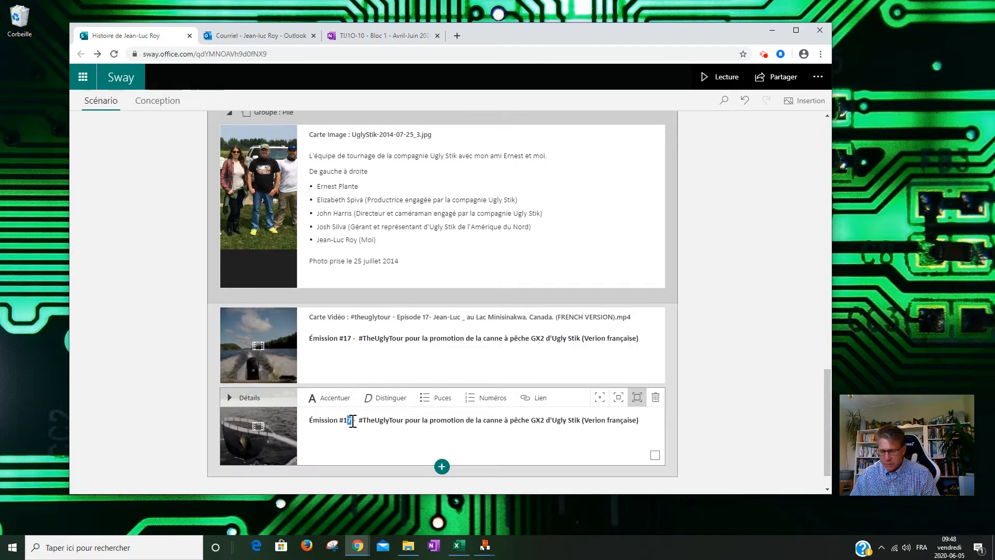
pyautogui.moveTo(608, 420); pyautogui.dragTo(625, 424)
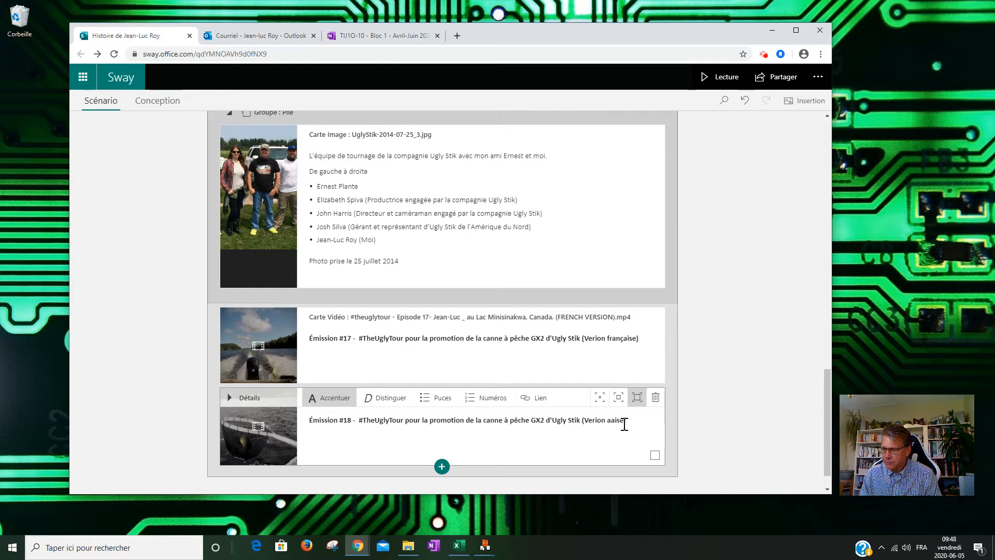
pyautogui.write('angl')
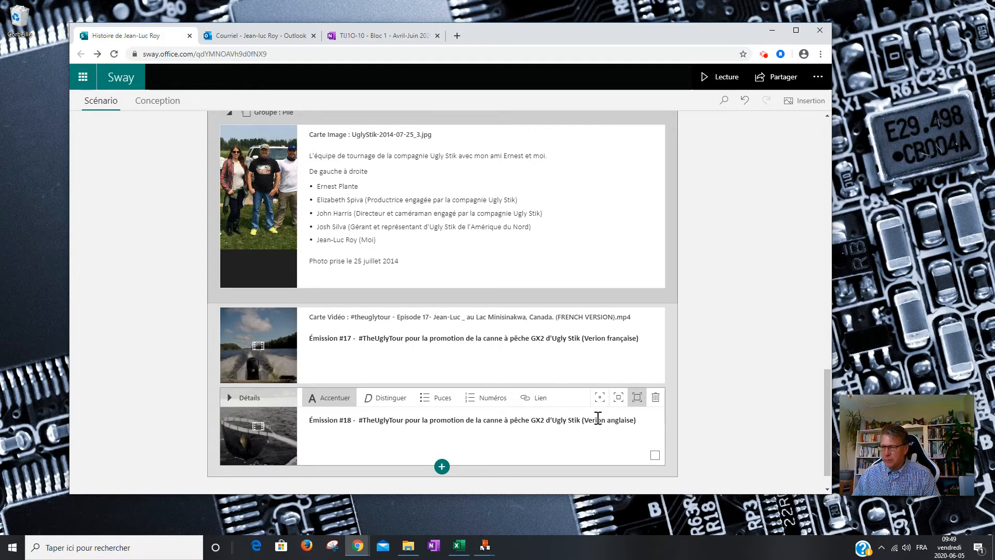
# Open the second video's details and mark its alternative text as decorative (Décoratif)
pyautogui.click(443, 355)
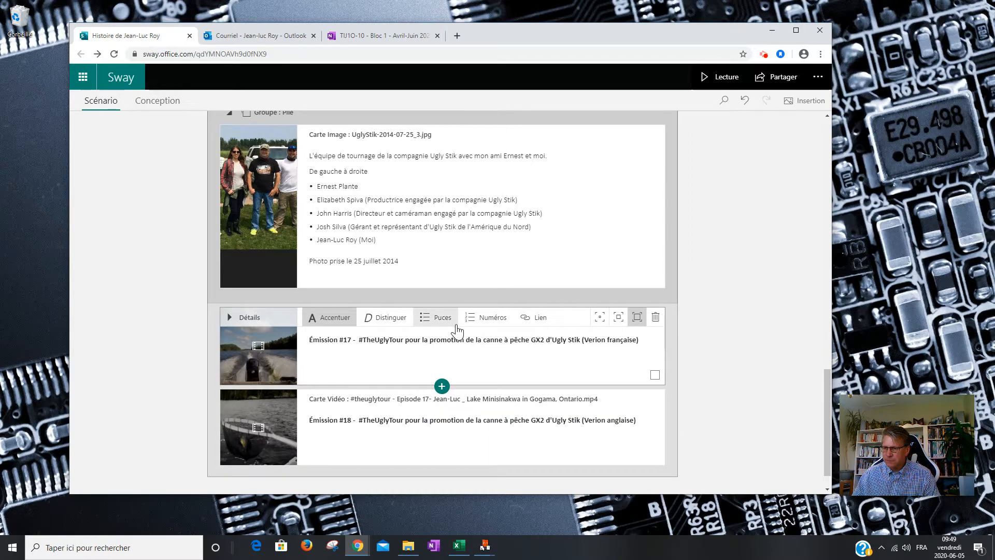
pyautogui.click(239, 398)
pyautogui.click(228, 404)
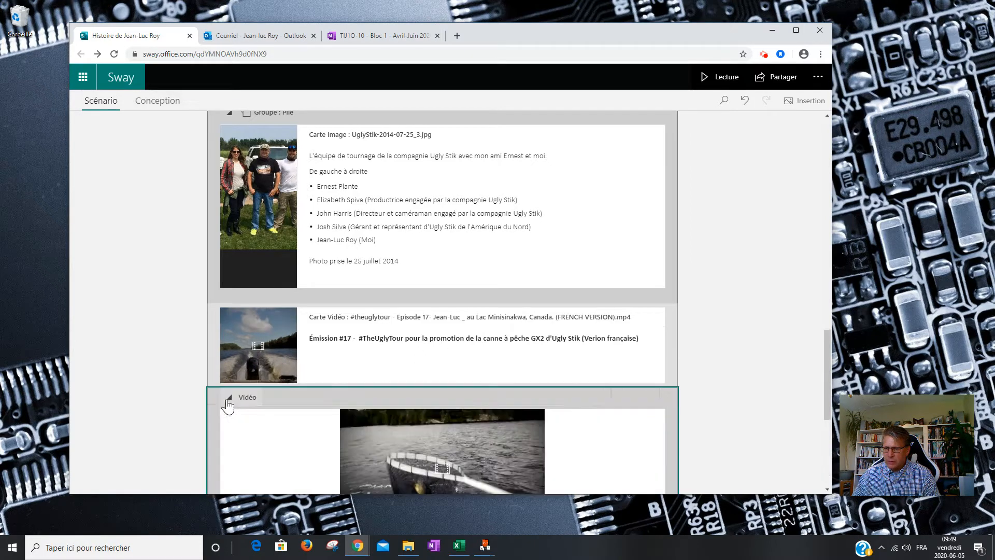
pyautogui.scroll(-5, 416, 427)
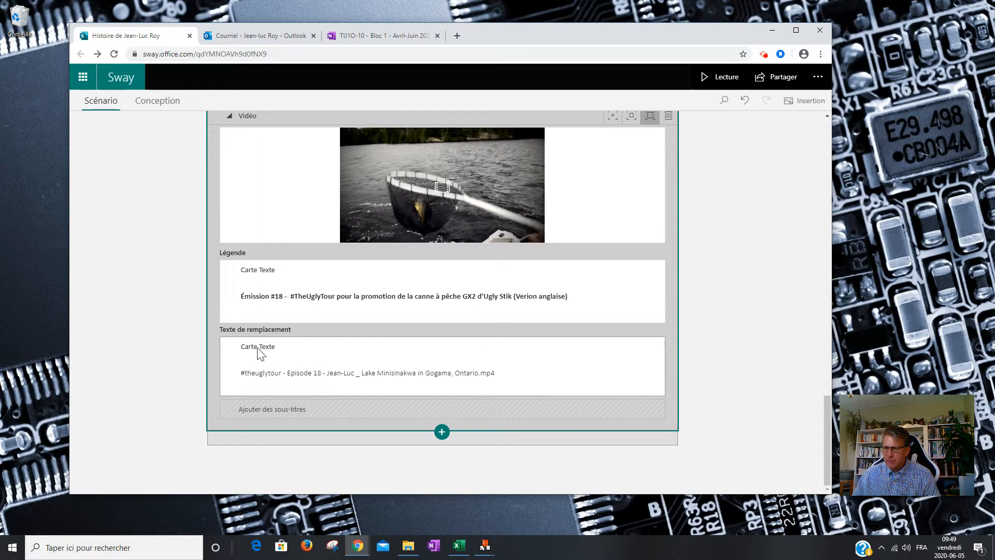
pyautogui.click(318, 373)
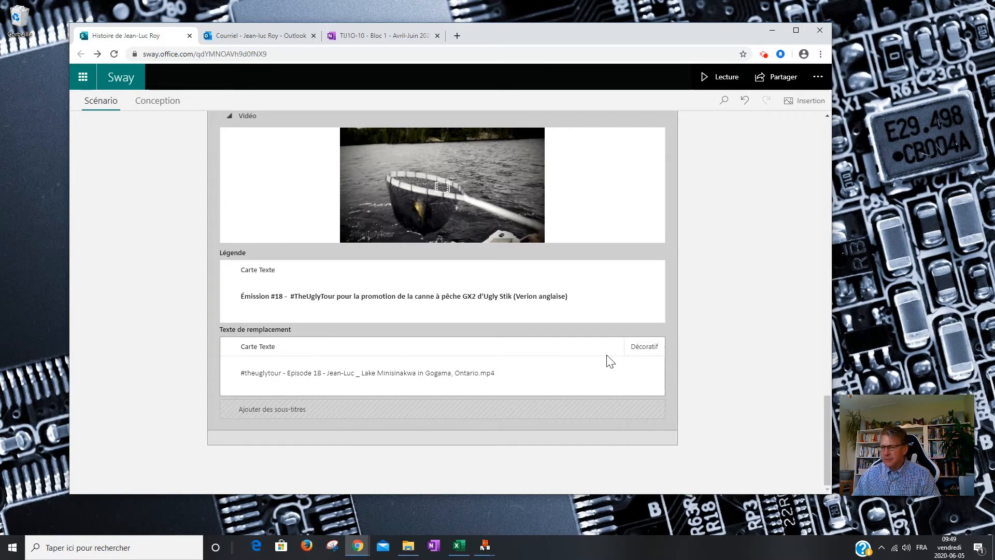
pyautogui.click(633, 352)
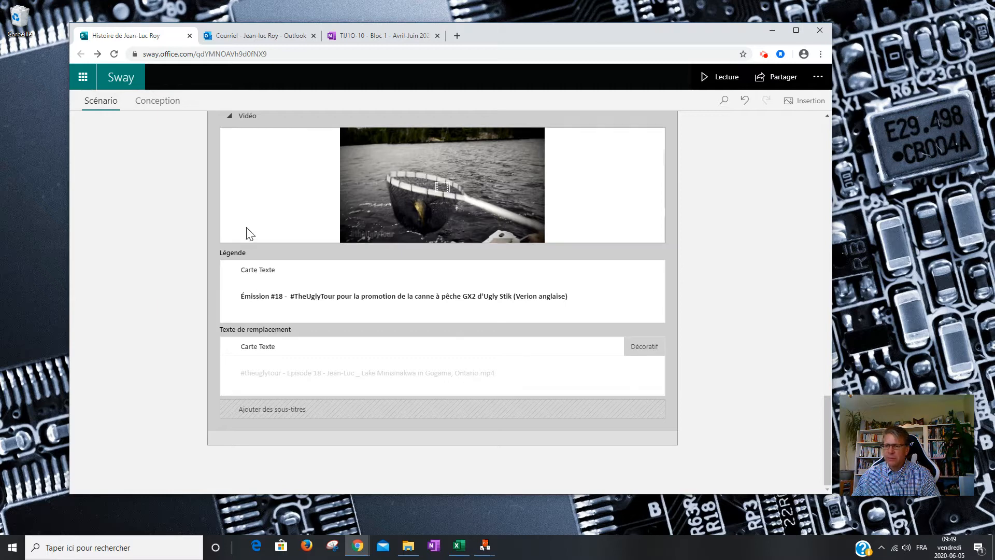
pyautogui.scroll(3, 311, 207)
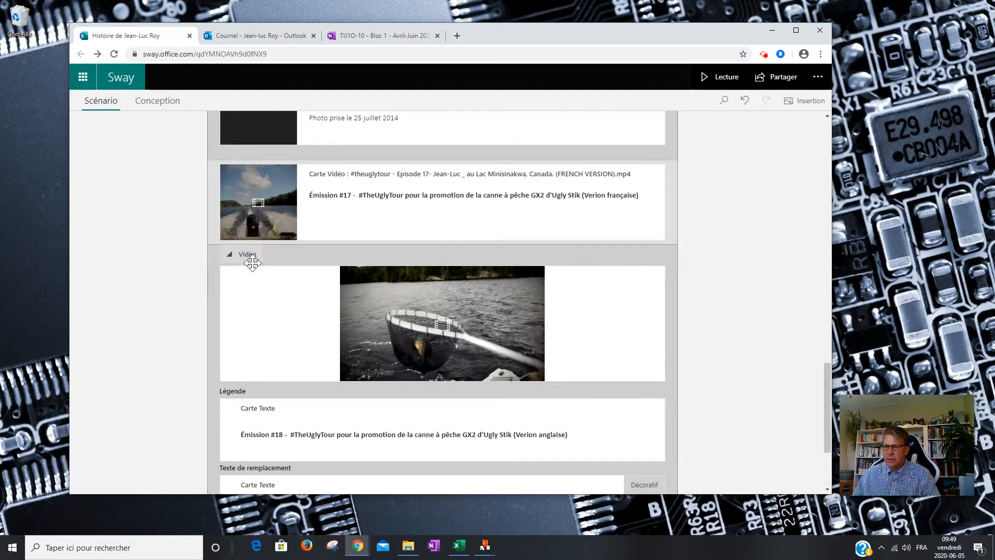
# Mark the first video's alternative text as decorative (Décoratif) and collapse its details
pyautogui.click(405, 187)
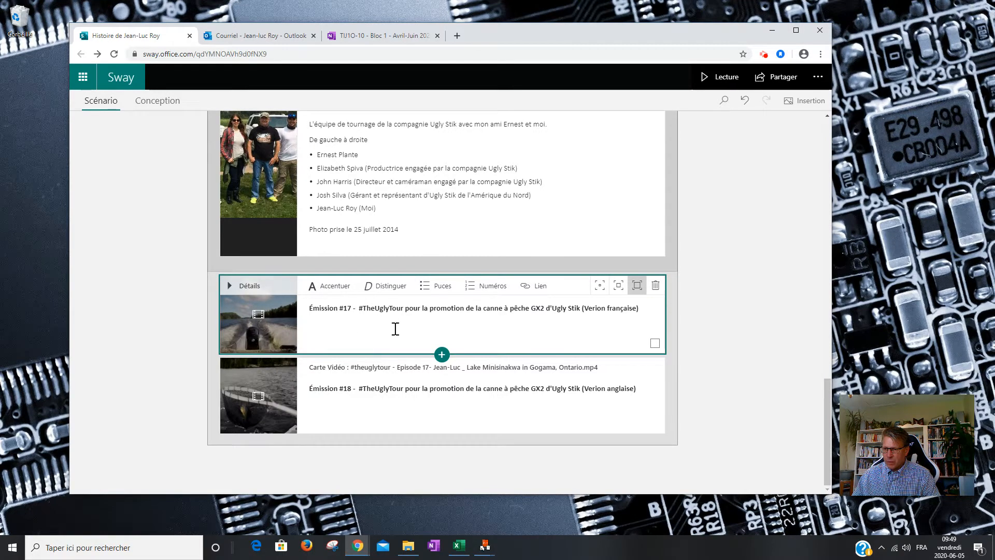
pyautogui.click(230, 286)
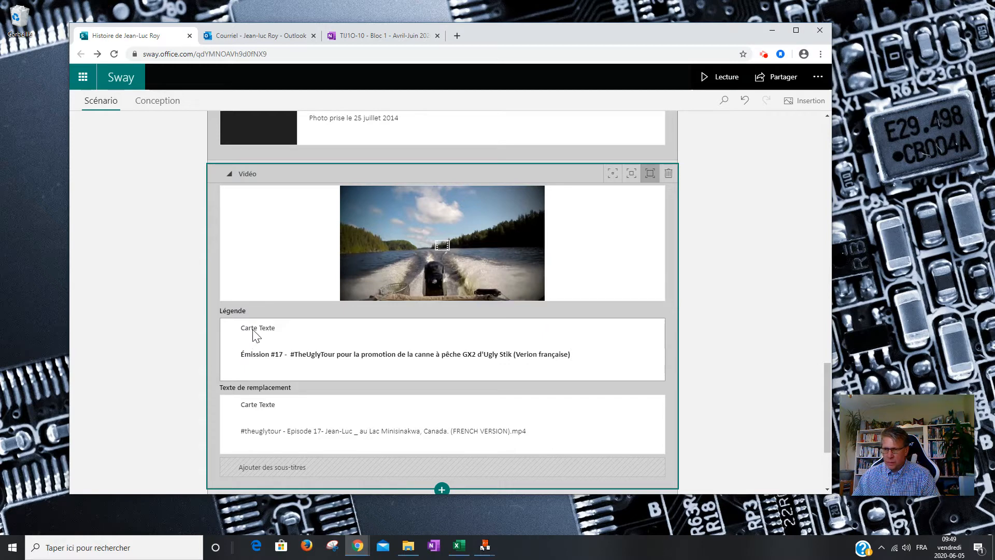
pyautogui.click(508, 429)
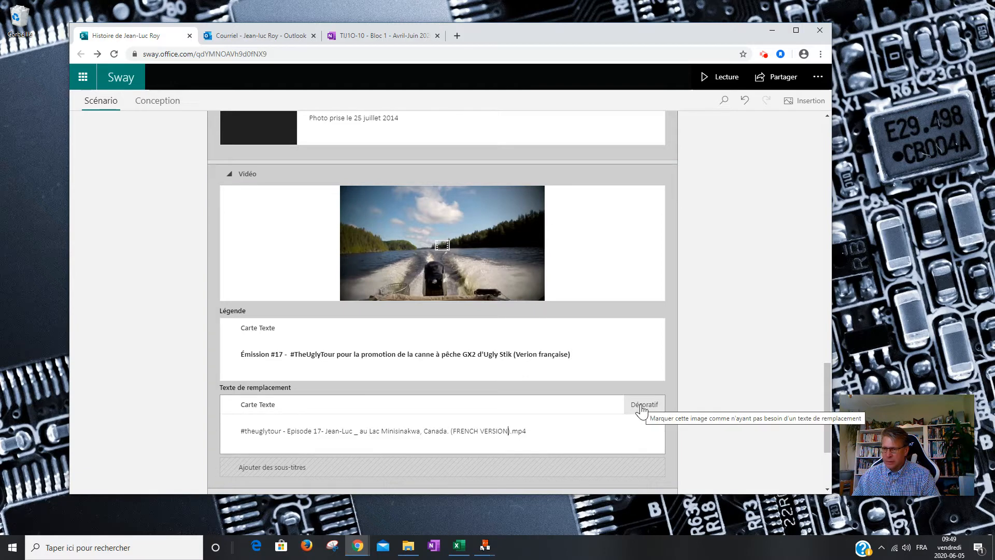
pyautogui.click(643, 409)
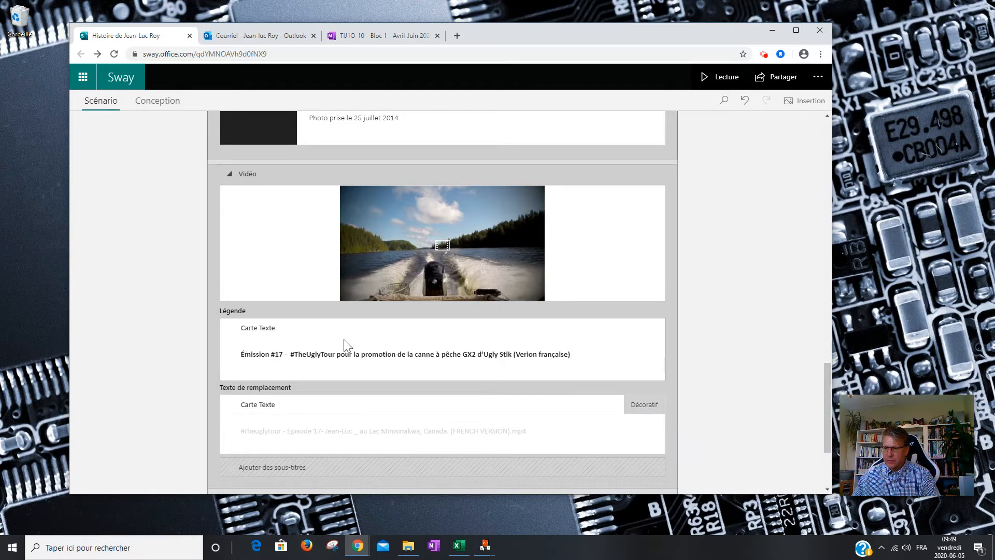
pyautogui.click(228, 174)
pyautogui.scroll(1, 400, 303)
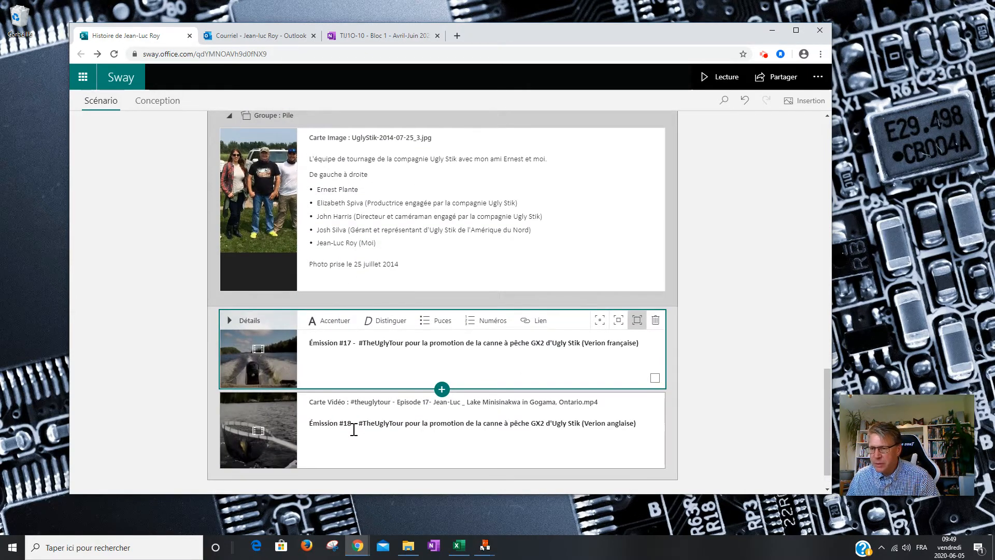
pyautogui.click(605, 442)
pyautogui.click(533, 344)
pyautogui.scroll(4, 533, 345)
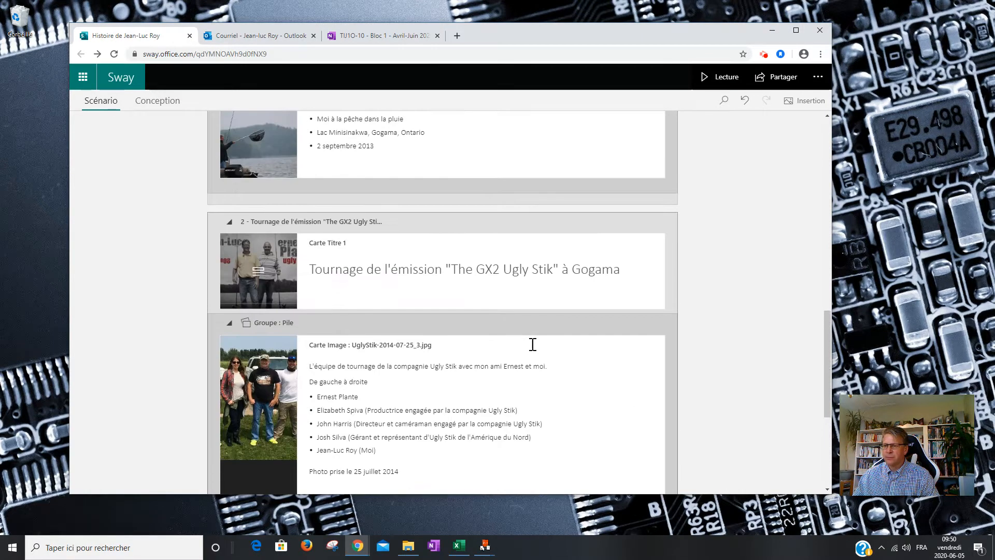
# Preview the story and check the team photo's caption and the captions of the Émission #17 and Émission #18 videos
pyautogui.click(726, 79)
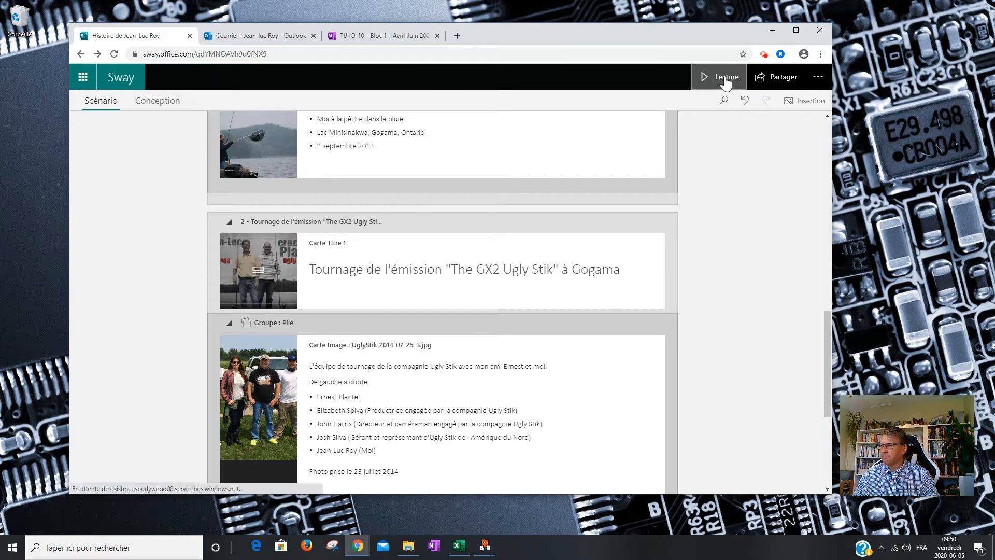
pyautogui.scroll(-10, 437, 321)
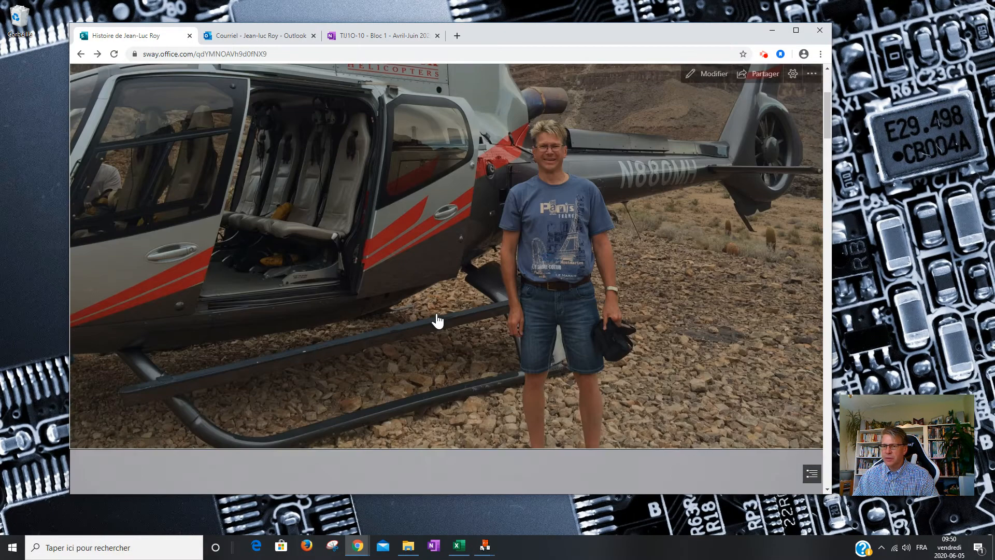
pyautogui.scroll(-10, 437, 321)
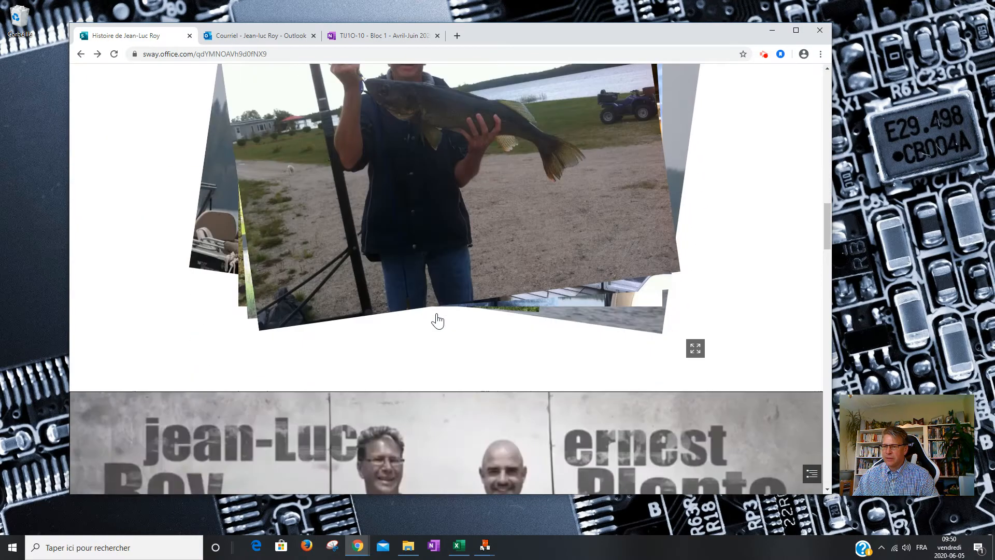
pyautogui.scroll(-10, 440, 320)
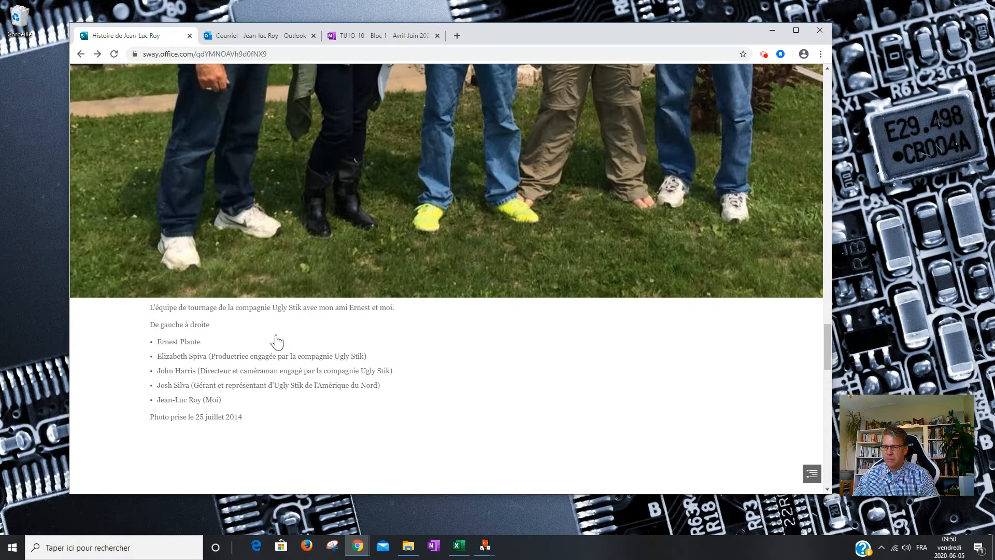
pyautogui.scroll(-8, 309, 374)
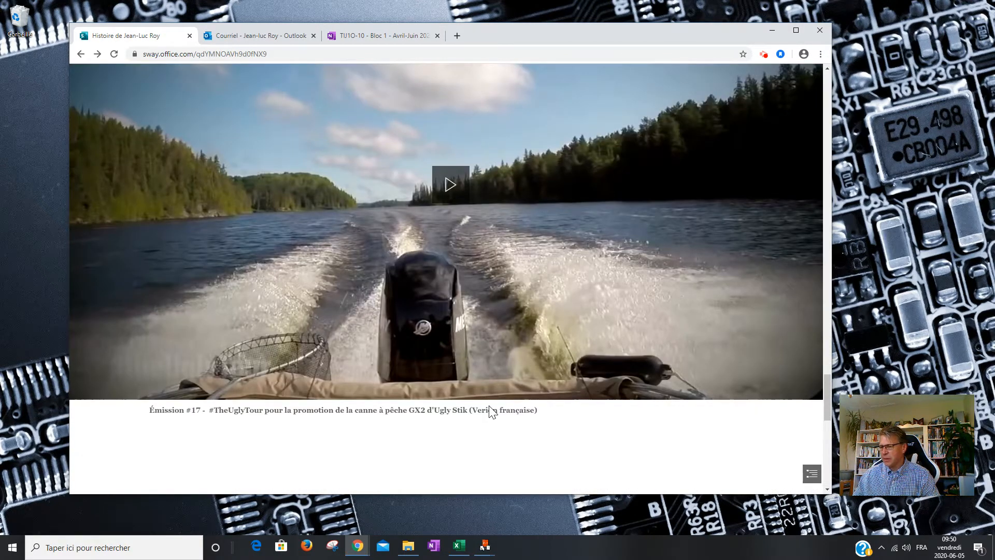
pyautogui.scroll(-8, 492, 409)
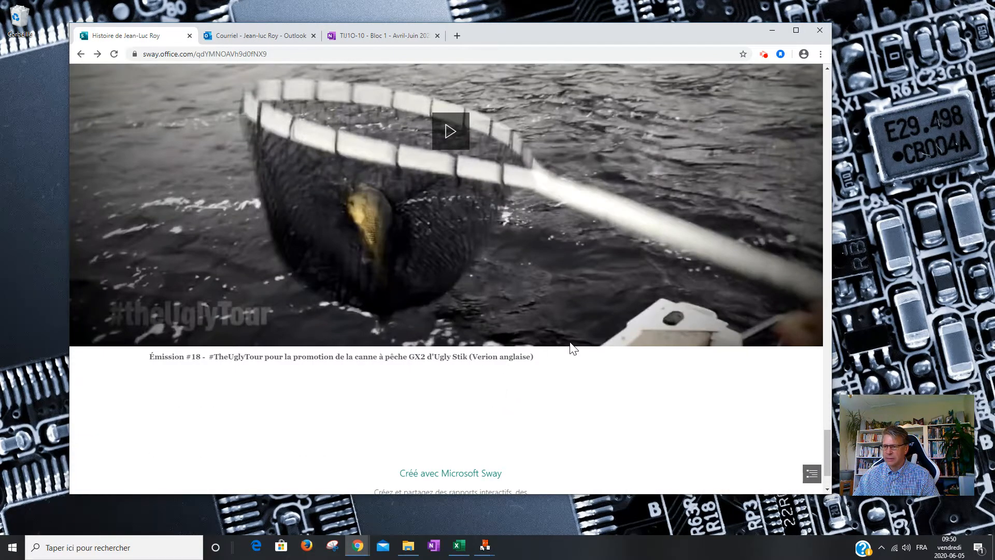
# Test playback of the Émission #18 and Émission #17 videos in the preview and return to editing
pyautogui.scroll(3, 570, 345)
pyautogui.click(449, 317)
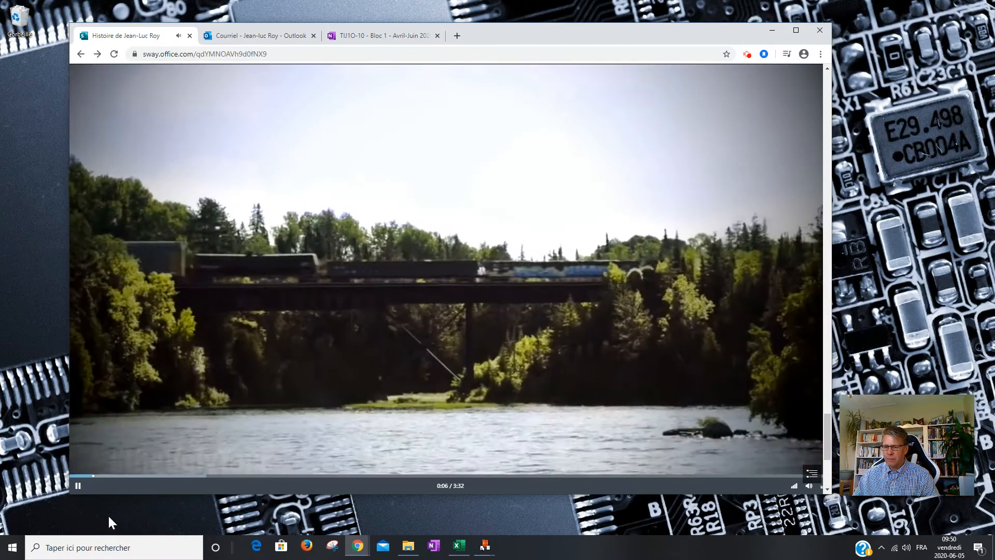
pyautogui.scroll(5, 420, 285)
pyautogui.click(421, 287)
pyautogui.click(451, 287)
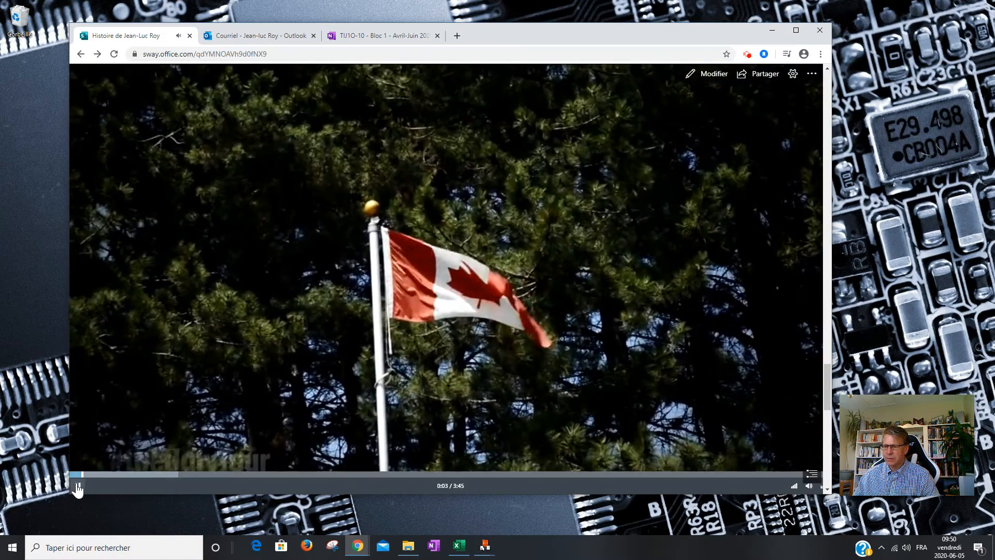
pyautogui.click(549, 287)
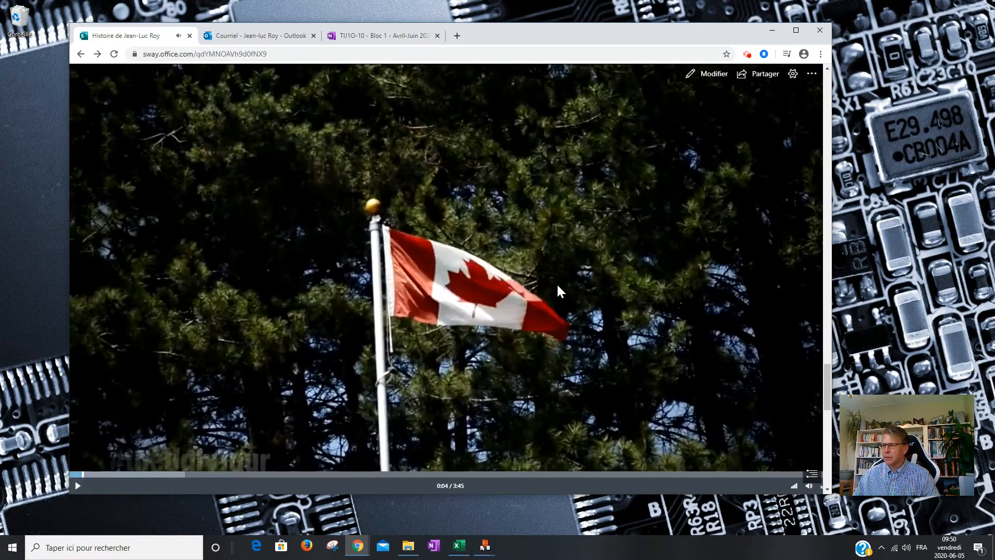
pyautogui.scroll(4, 550, 290)
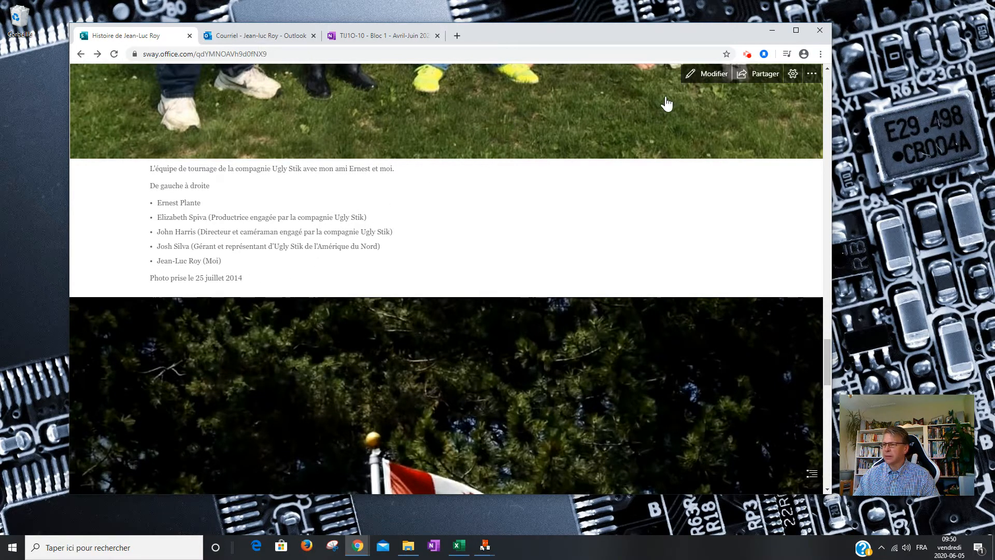
pyautogui.click(712, 74)
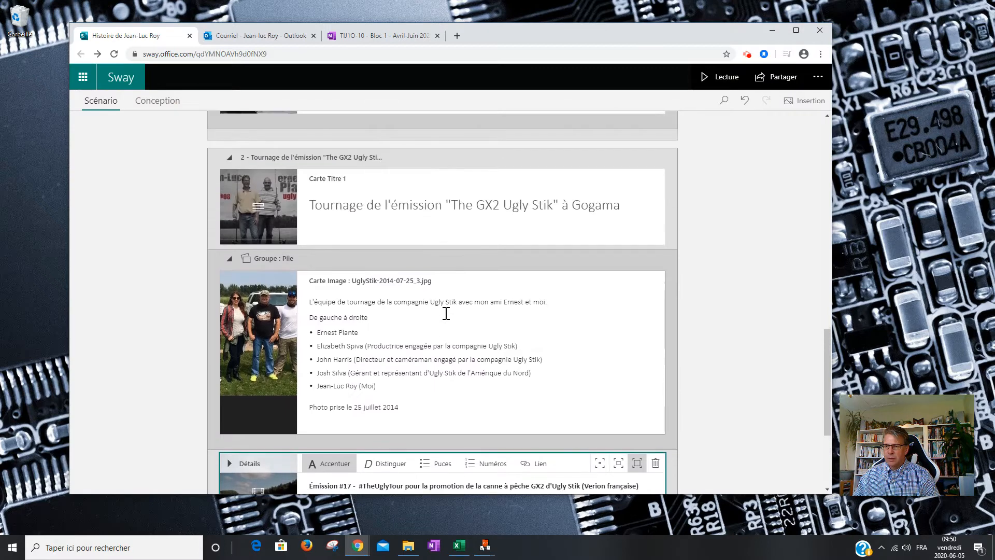
# Examine the caption and alternative text in the details of the Ugly Stik film crew photo, and collapse them
pyautogui.click(478, 412)
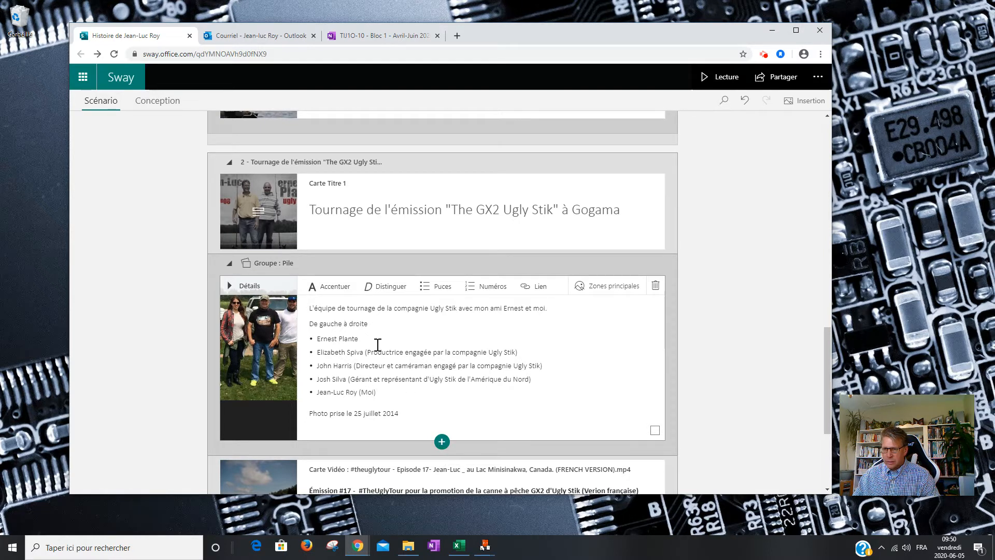
pyautogui.click(352, 395)
pyautogui.click(248, 286)
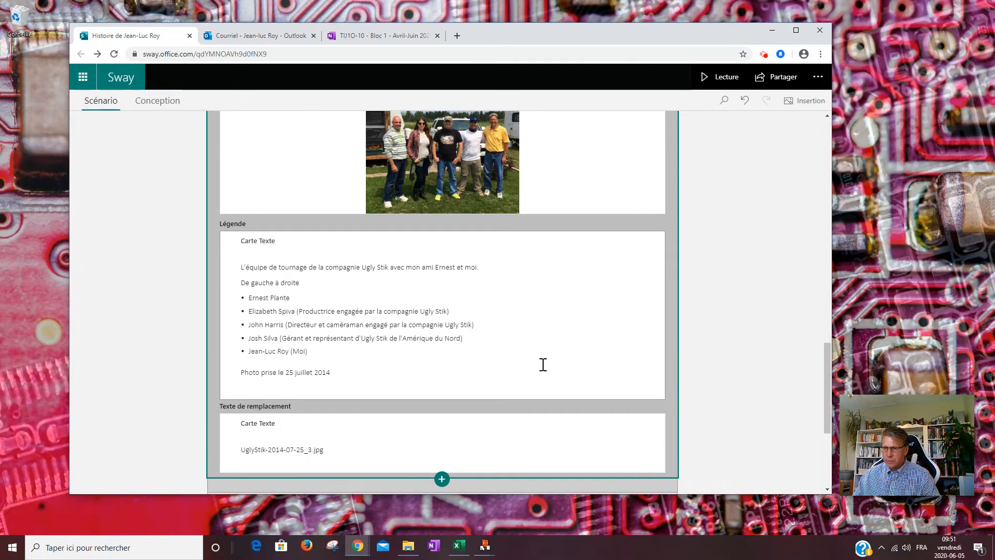
pyautogui.scroll(-2, 544, 364)
pyautogui.scroll(3, 544, 368)
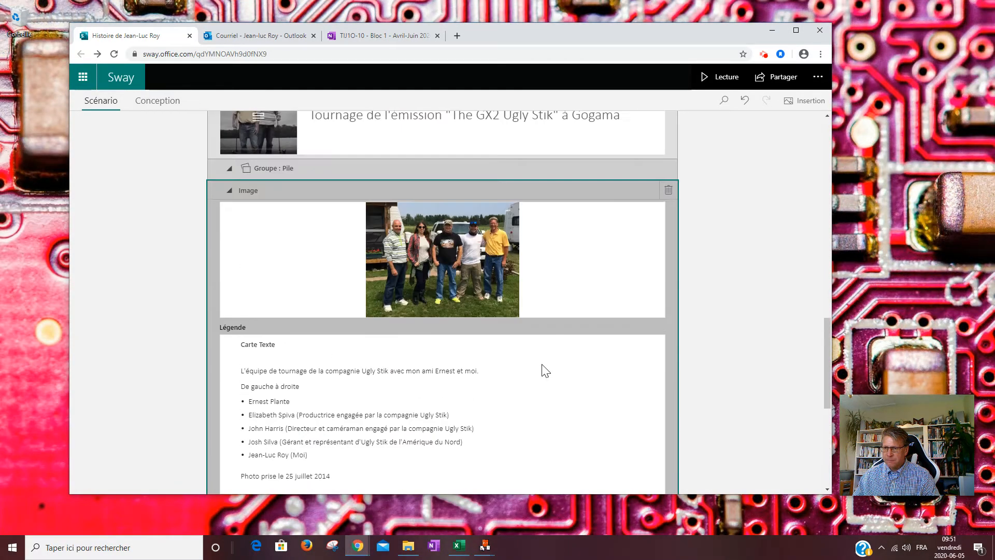
pyautogui.click(230, 192)
pyautogui.scroll(3, 505, 328)
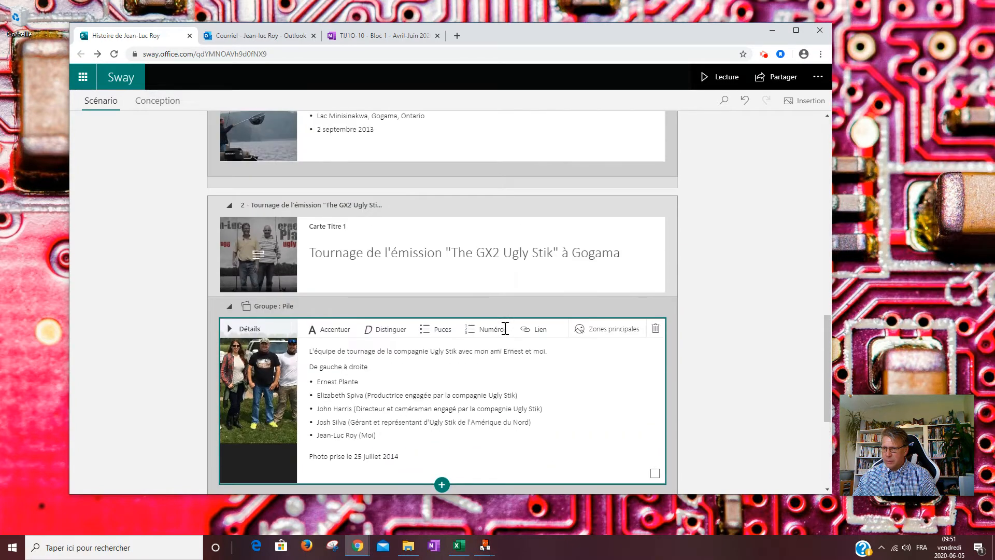
# Collapse the stack group (Pile) containing the film crew photo and ungroup it, leaving a standalone image card
pyautogui.scroll(-2, 456, 373)
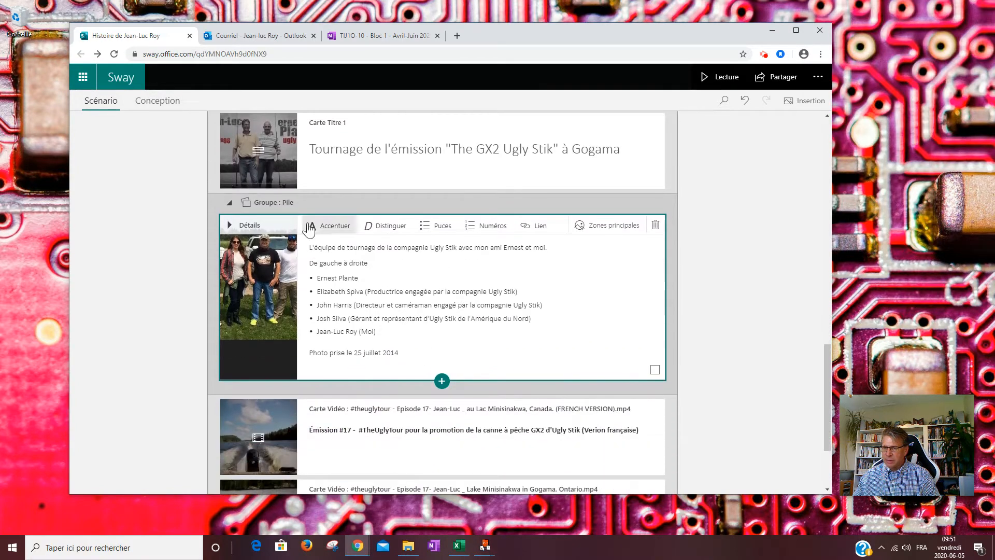
pyautogui.click(258, 206)
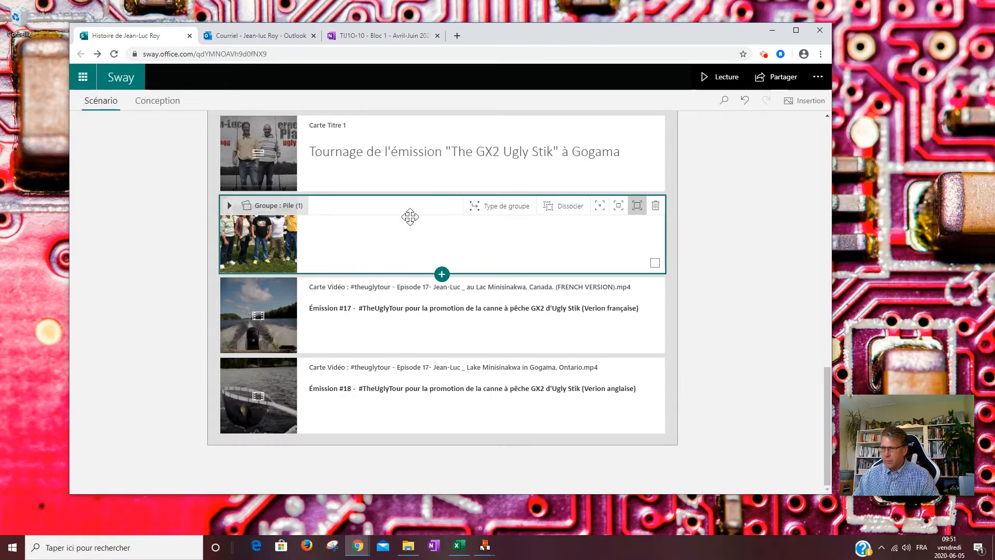
pyautogui.click(564, 209)
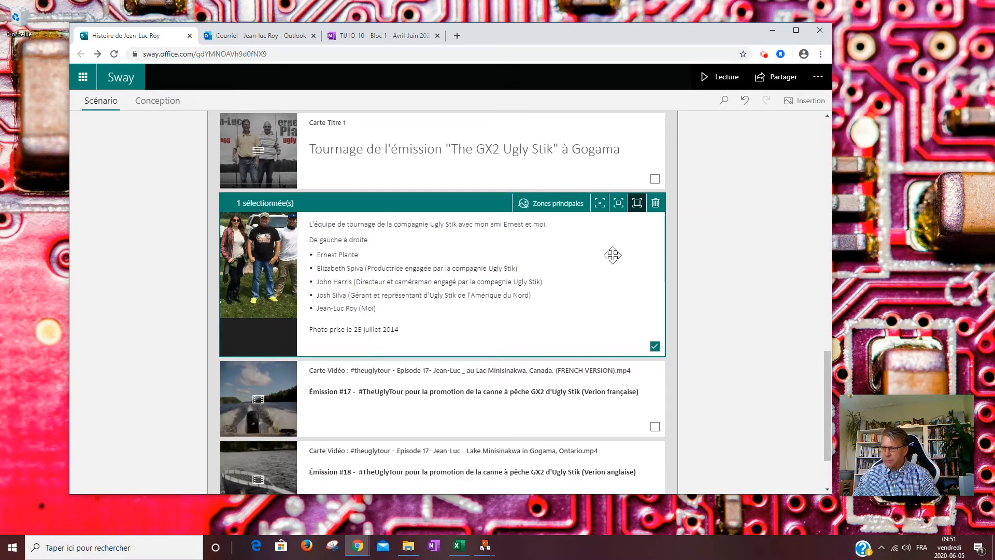
pyautogui.click(354, 244)
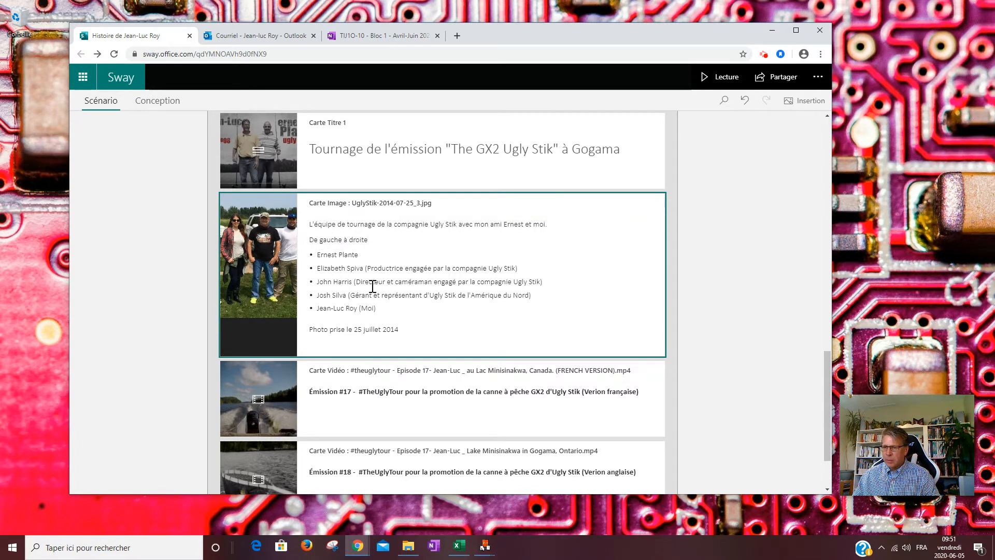
pyautogui.click(505, 286)
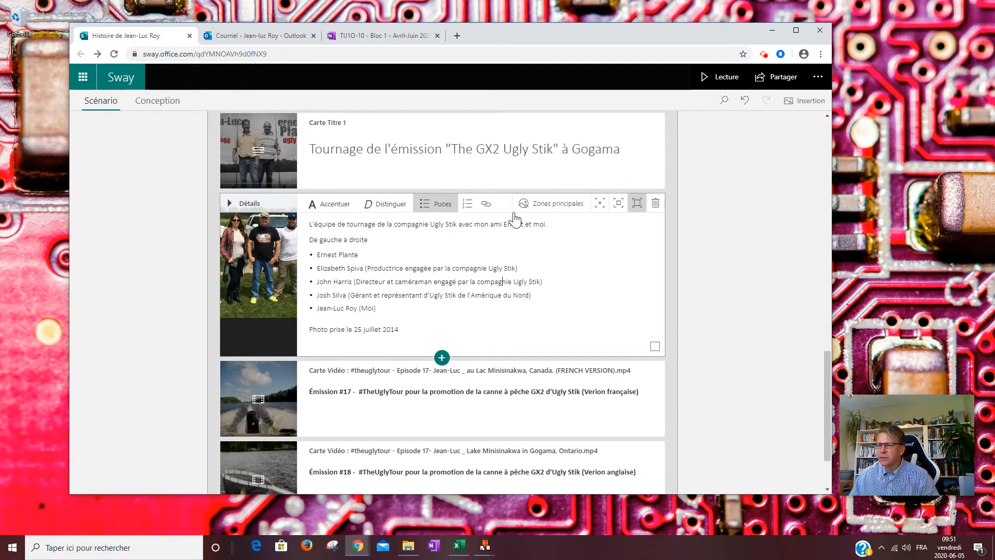
# Preview the story to check how the ungrouped crew photo, its caption and the following videos are laid out, and return to editing
pyautogui.click(722, 77)
pyautogui.scroll(-10, 620, 280)
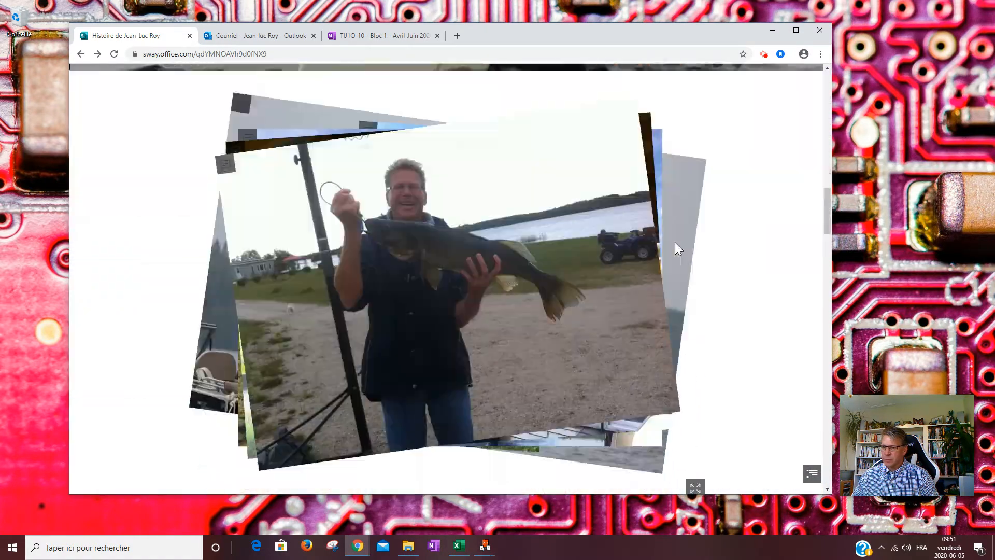
pyautogui.scroll(-10, 676, 251)
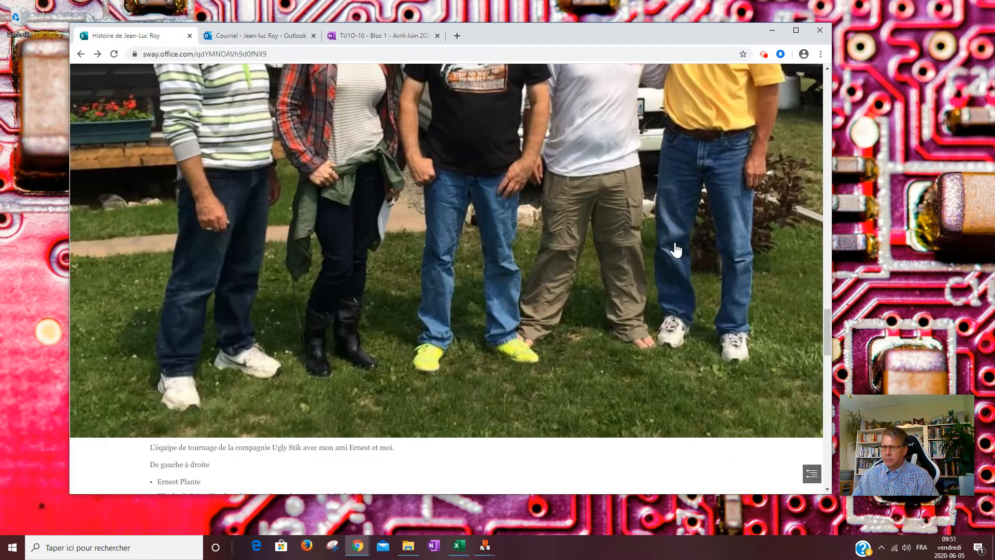
pyautogui.scroll(-5, 365, 363)
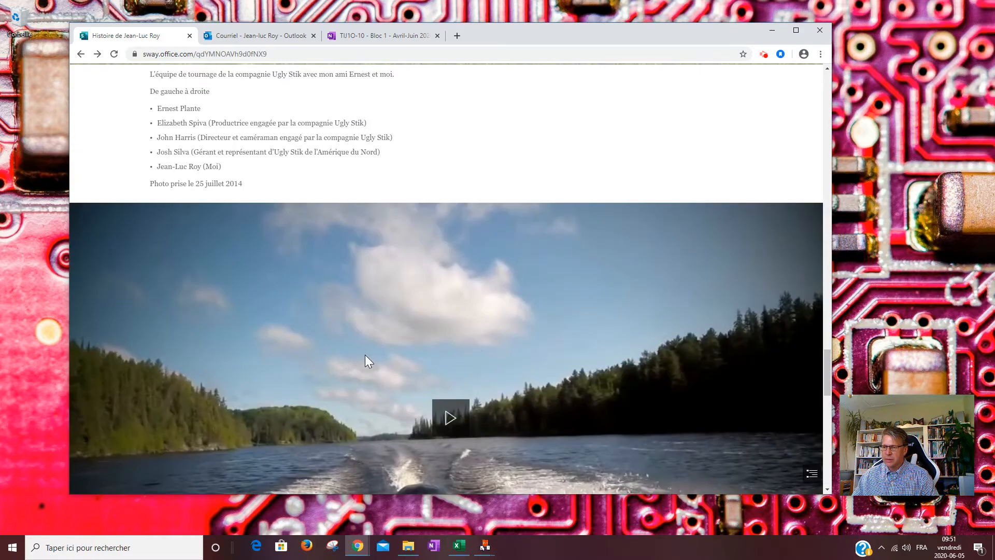
pyautogui.scroll(-3, 365, 354)
pyautogui.scroll(-4, 368, 357)
pyautogui.scroll(8, 369, 356)
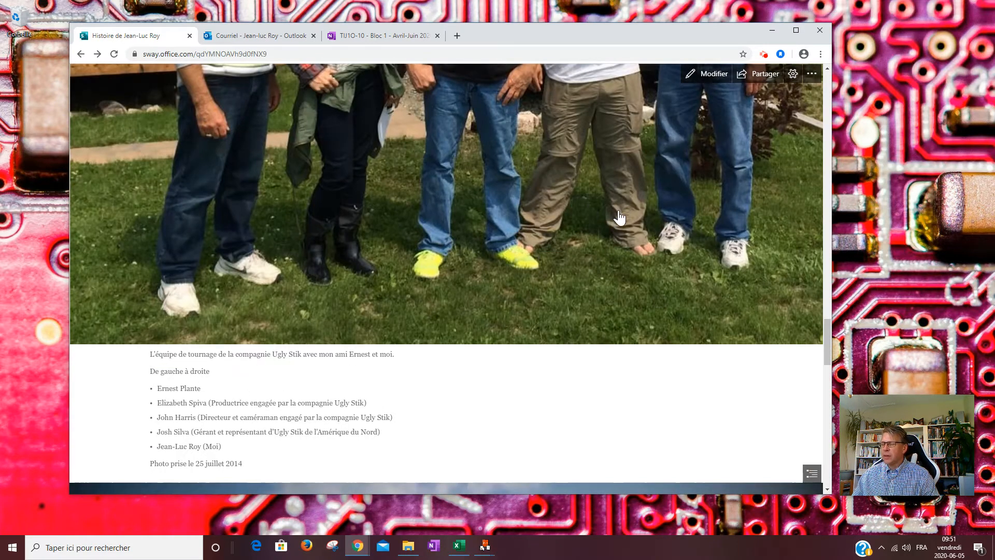
pyautogui.scroll(15, 619, 218)
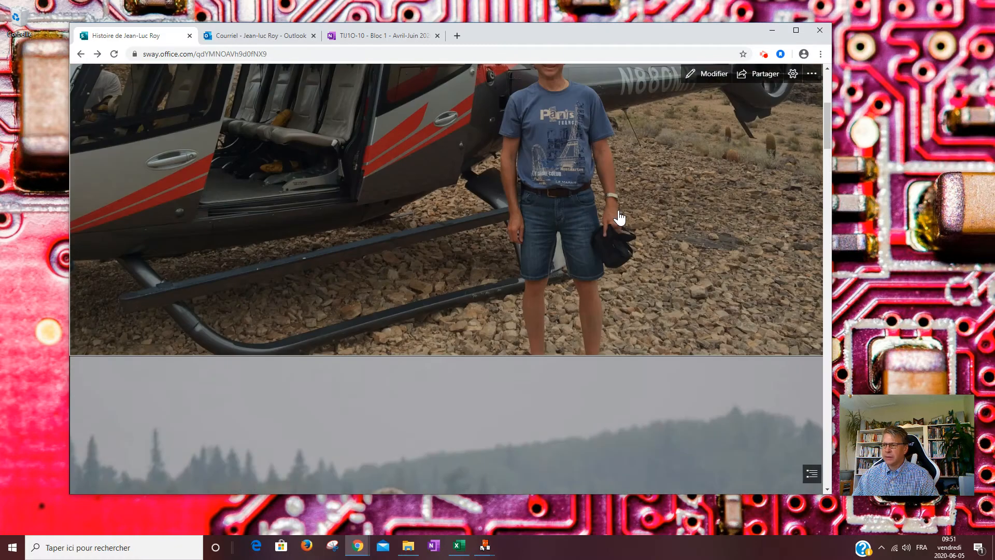
pyautogui.click(714, 74)
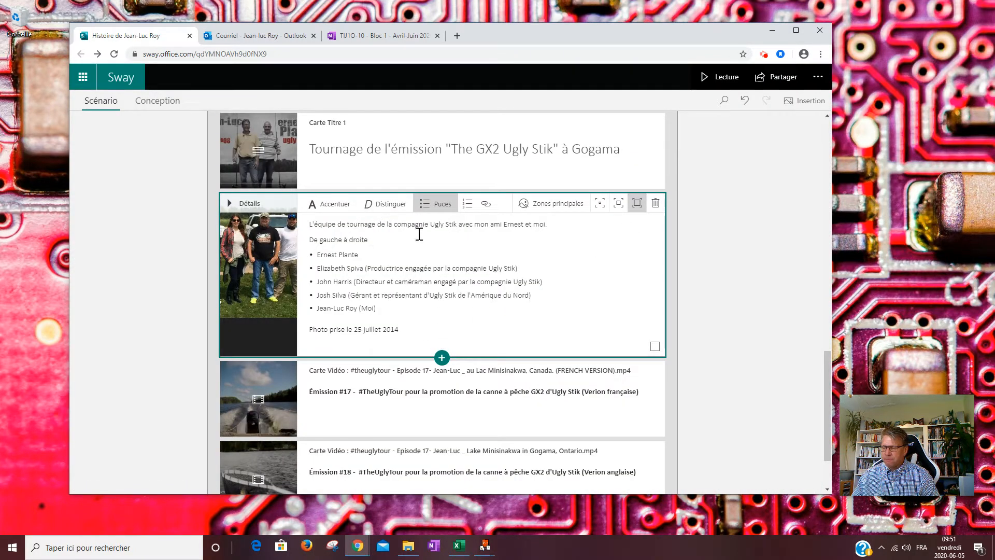
# Expand the crew photo card's details to view its image and caption, and collapse them again
pyautogui.click(252, 213)
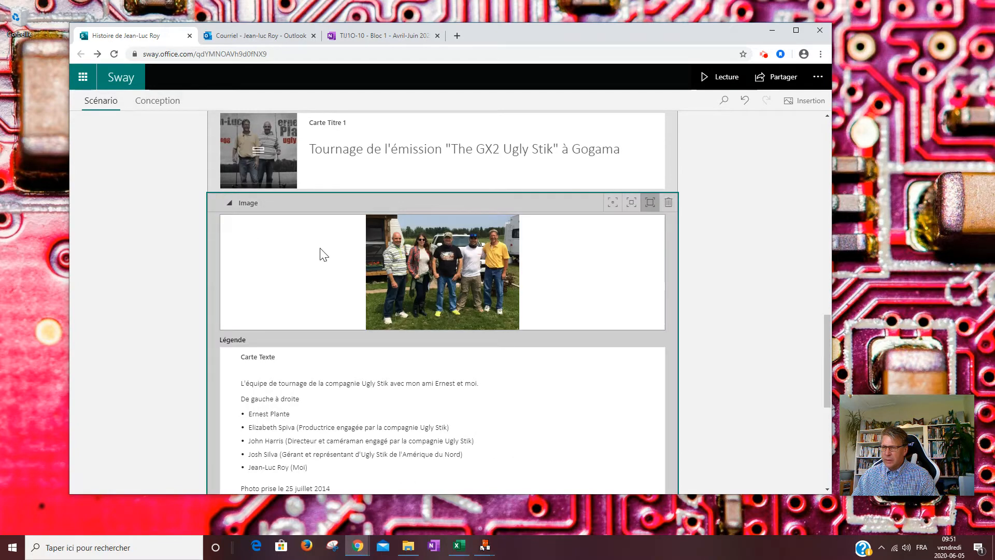
pyautogui.click(254, 206)
pyautogui.click(254, 207)
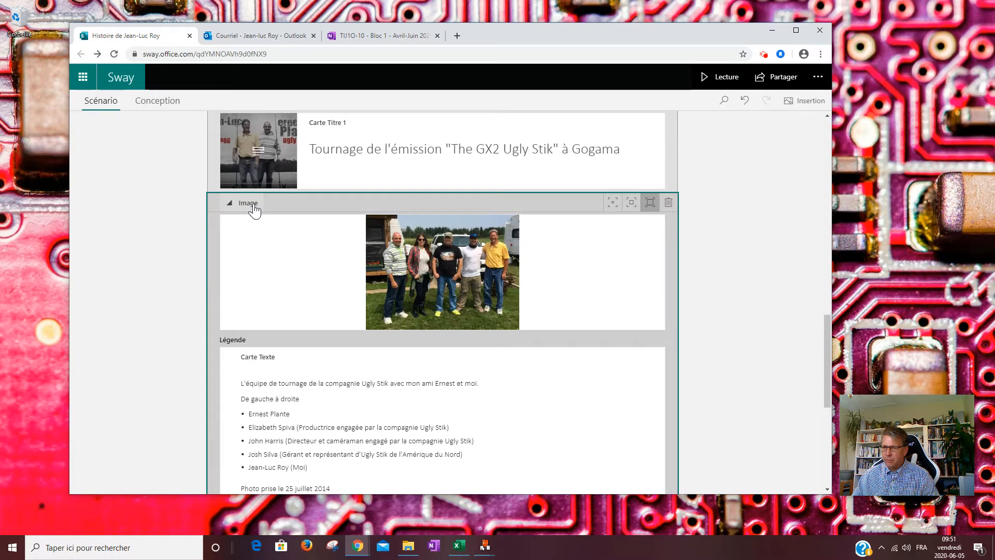
pyautogui.click(254, 207)
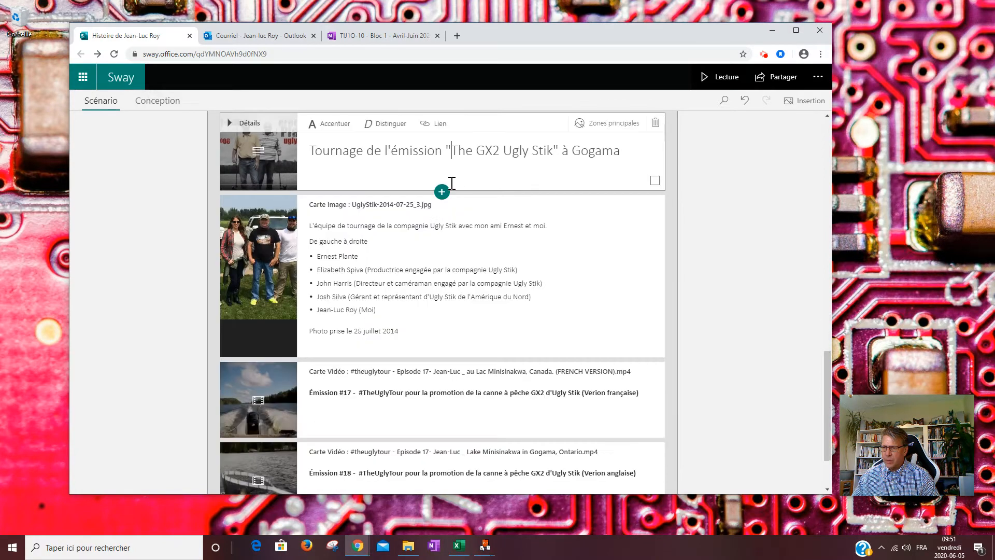
pyautogui.click(444, 195)
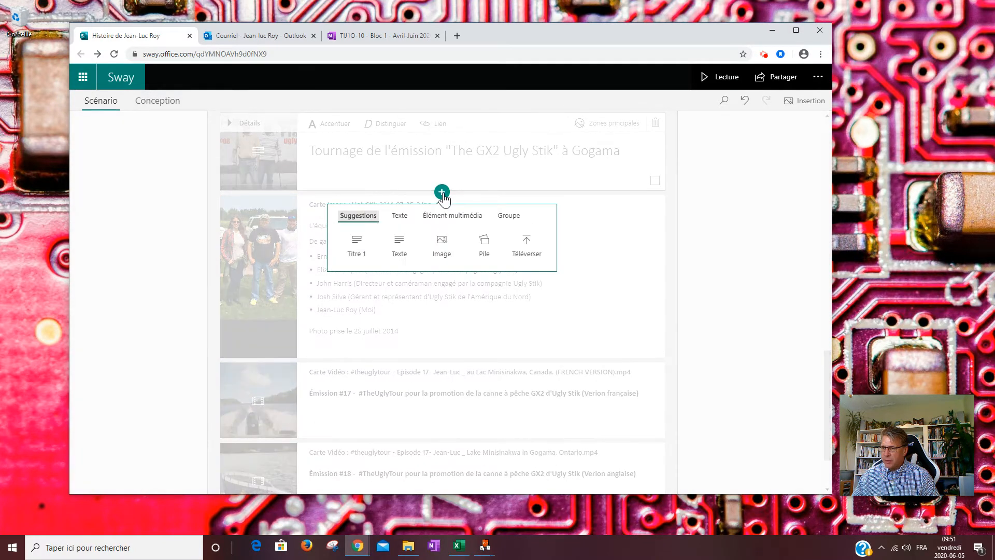
pyautogui.click(440, 246)
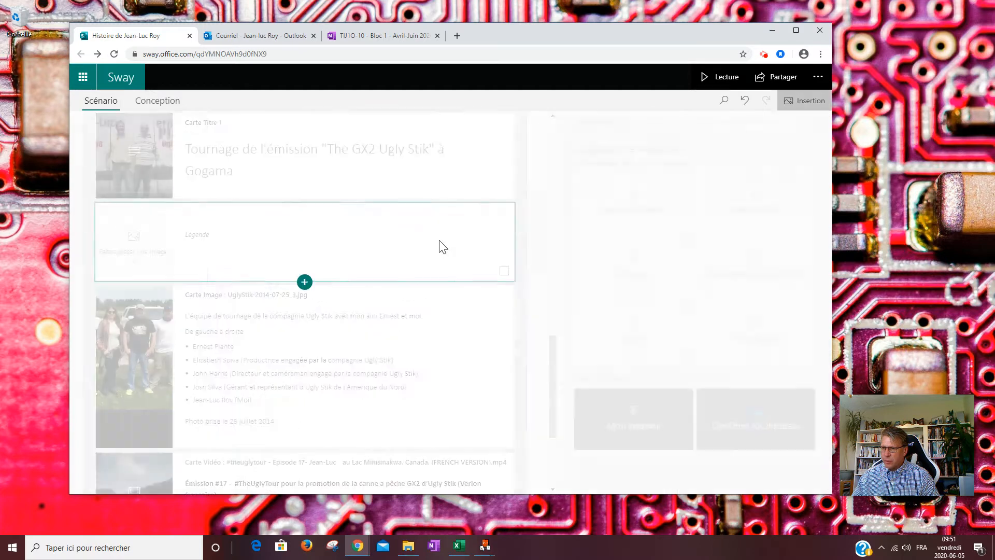
pyautogui.click(236, 337)
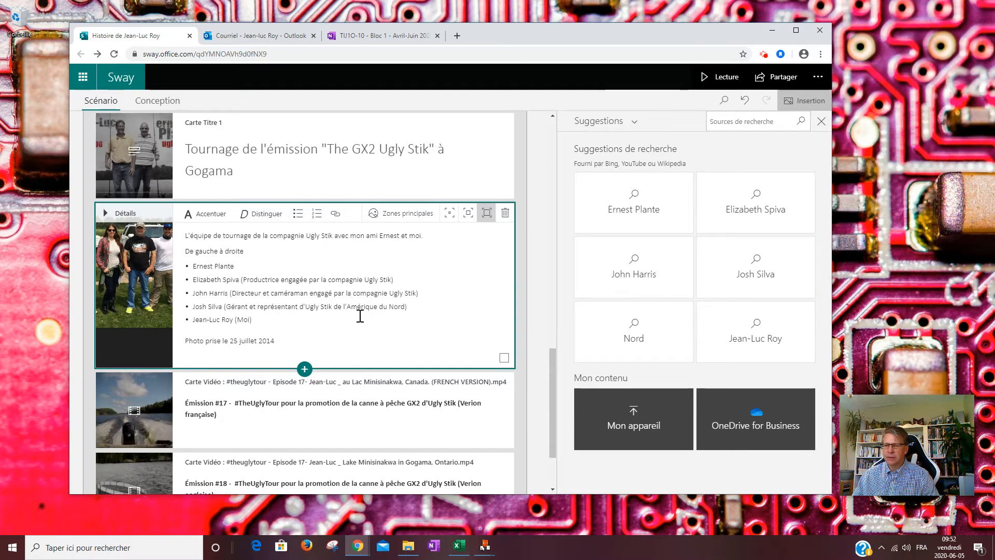
# Preview the story again and check the crew photo and its caption in the Ugly Stik section
pyautogui.click(720, 77)
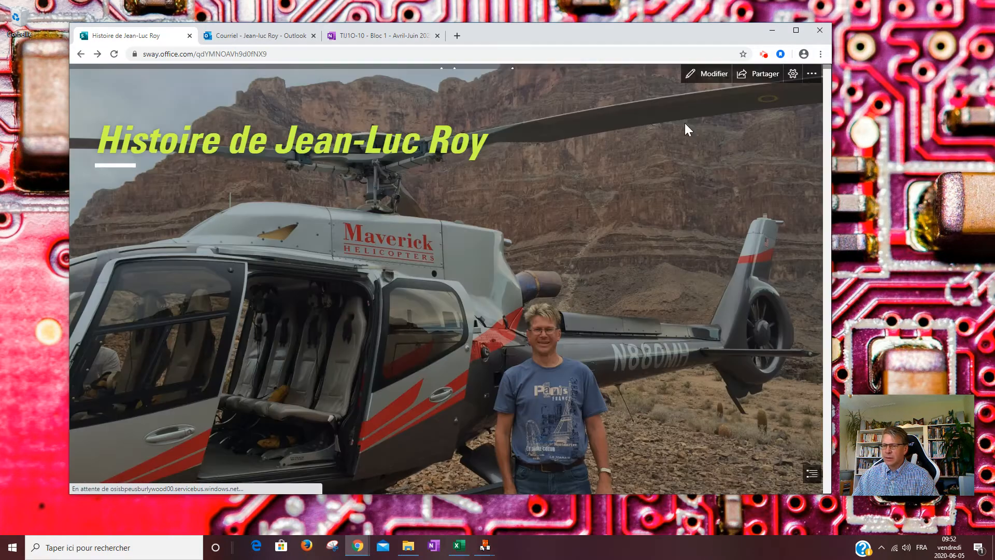
pyautogui.scroll(-10, 563, 290)
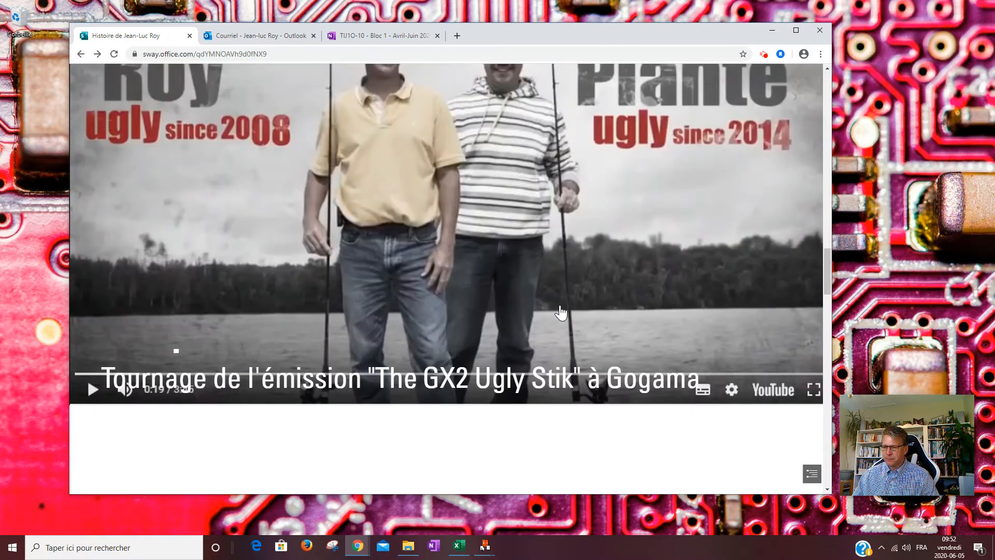
pyautogui.scroll(-6, 560, 313)
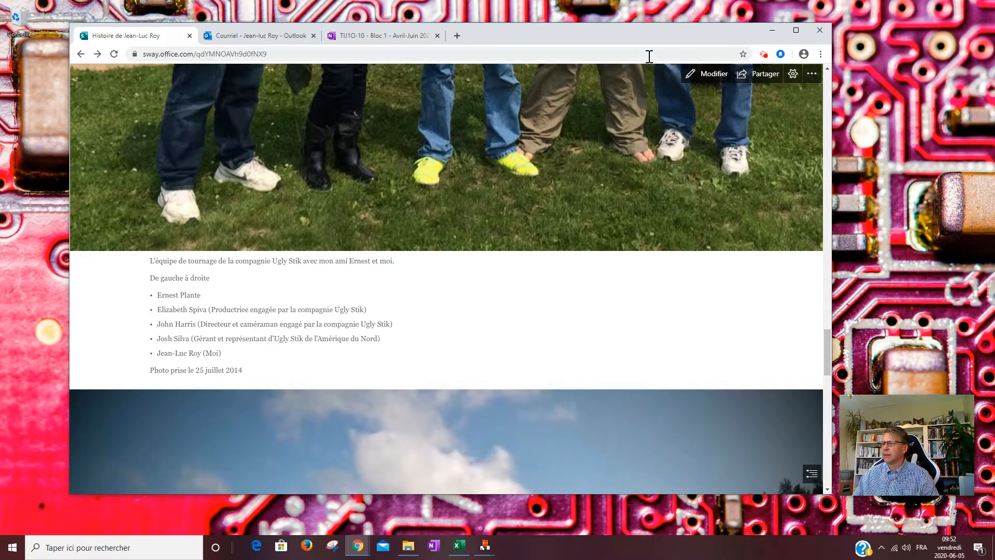
# Finish viewing the crew photo in the preview and return to editing the storyline
pyautogui.scroll(5, 758, 151)
pyautogui.click(708, 75)
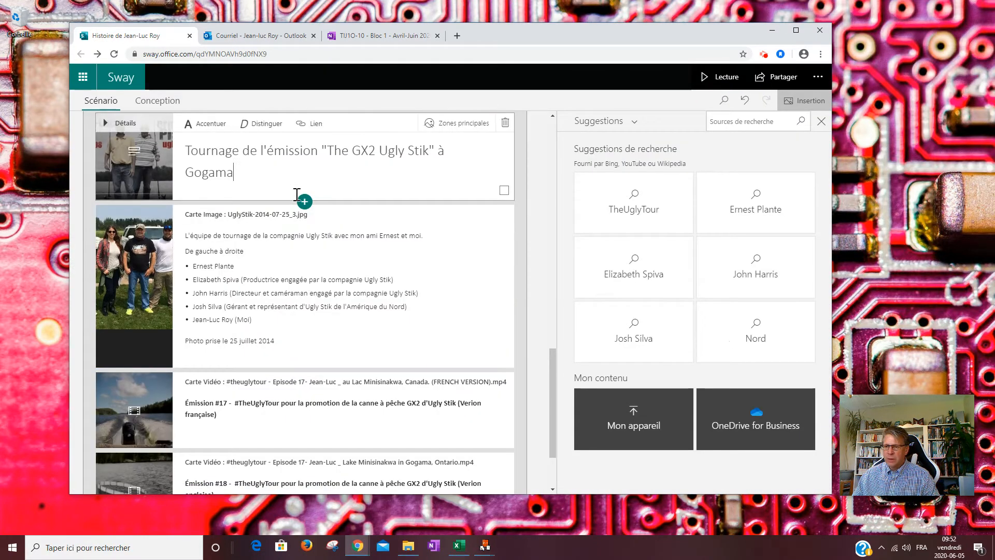
pyautogui.click(305, 202)
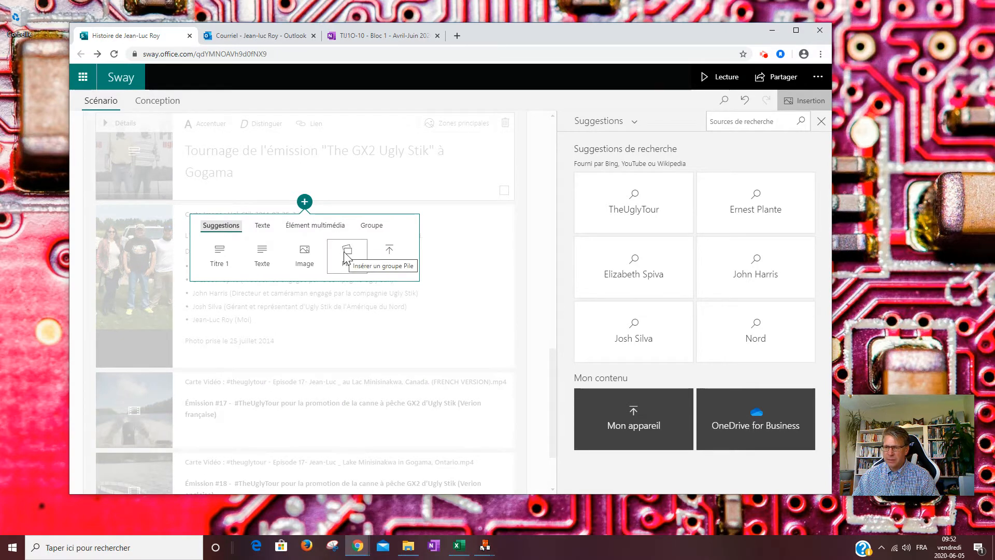
pyautogui.click(315, 225)
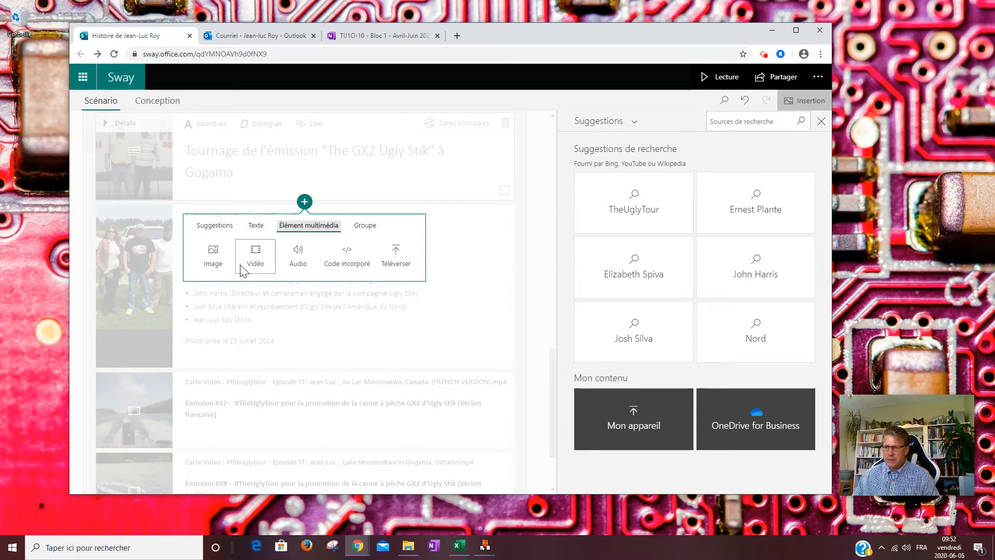
pyautogui.click(213, 254)
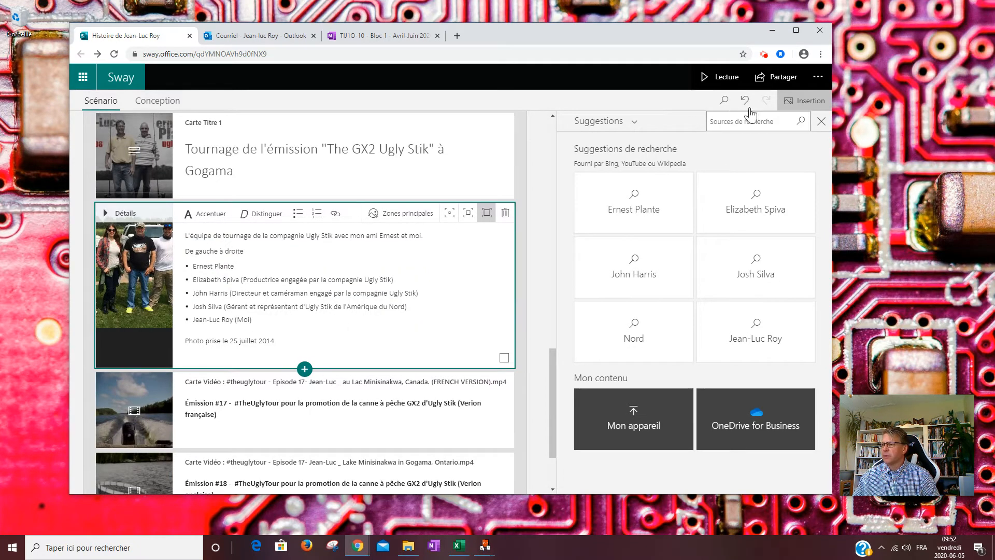
# Preview the story down to the crew photo and its caption in the Ugly Stik section, and return to editing
pyautogui.click(721, 77)
pyautogui.scroll(-3, 570, 260)
pyautogui.scroll(-10, 572, 299)
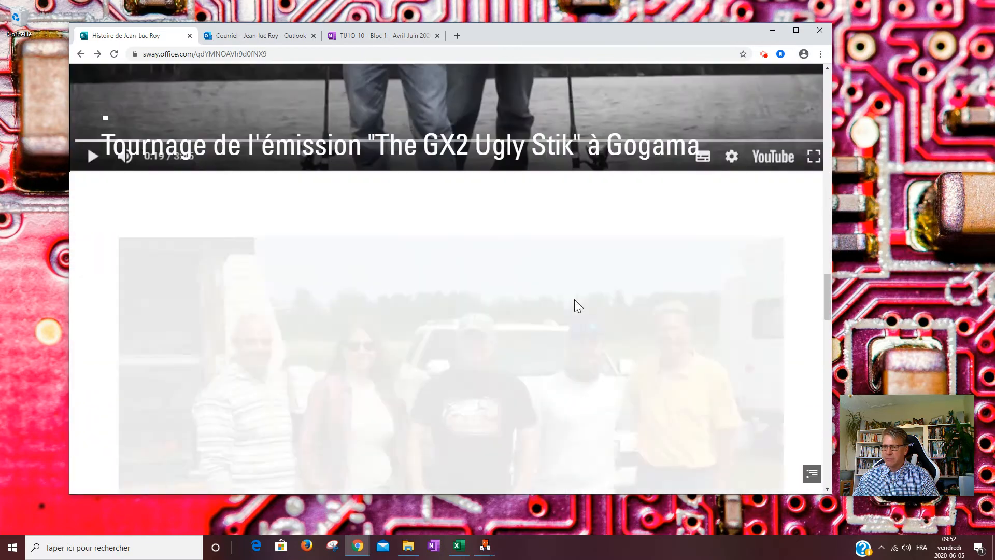
pyautogui.scroll(-5, 575, 306)
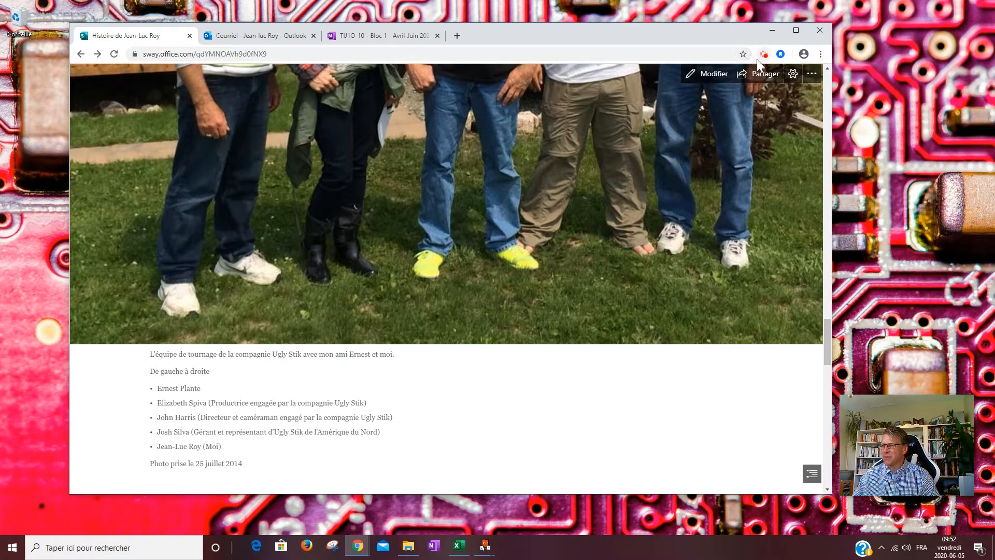
pyautogui.click(710, 73)
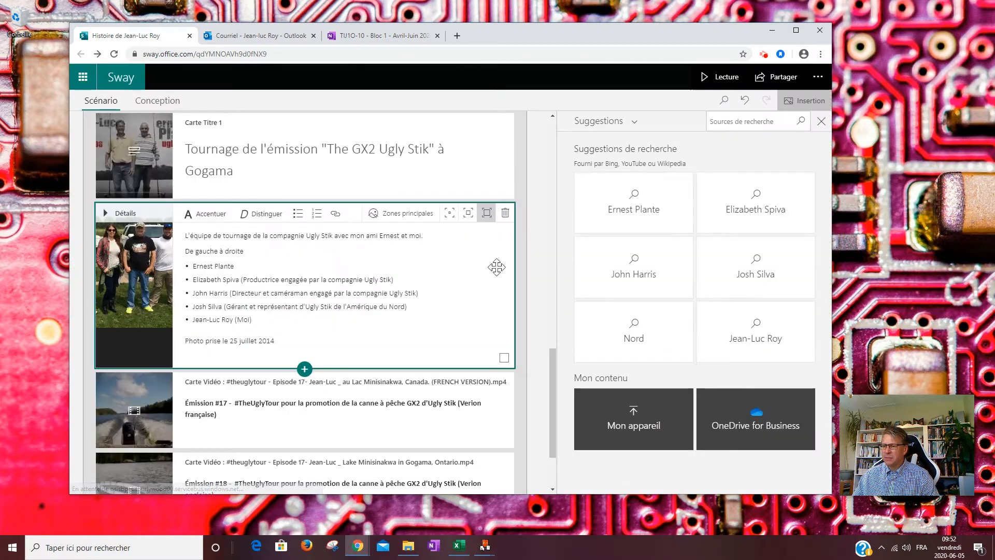
# Insert an empty stack group (Pile) between the Ugly Stik section title and the crew photo card
pyautogui.click(234, 189)
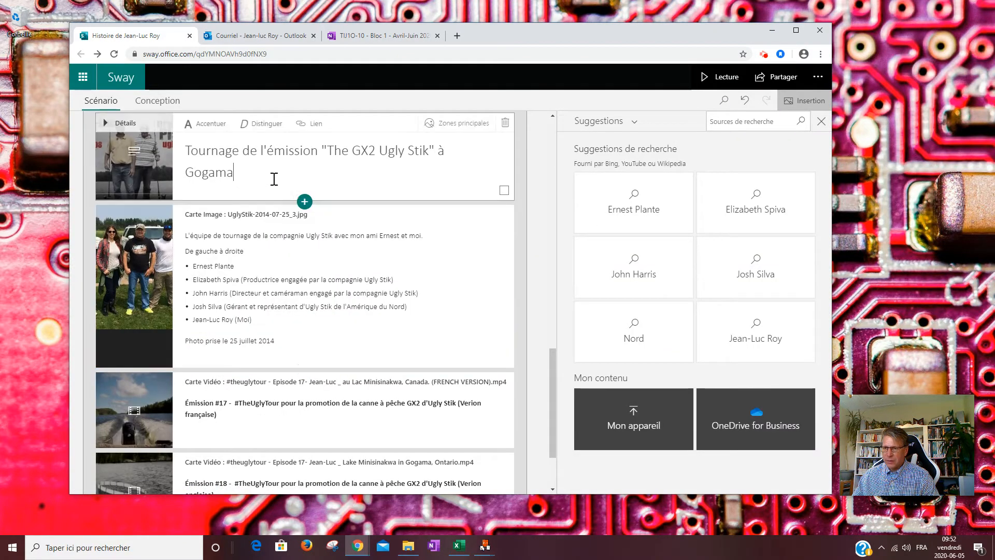
pyautogui.click(305, 202)
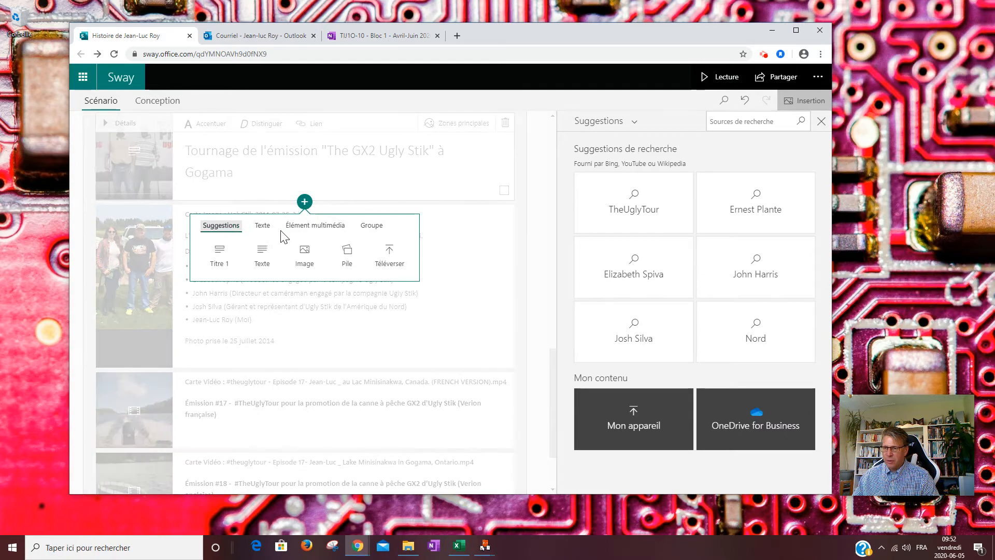
pyautogui.click(347, 253)
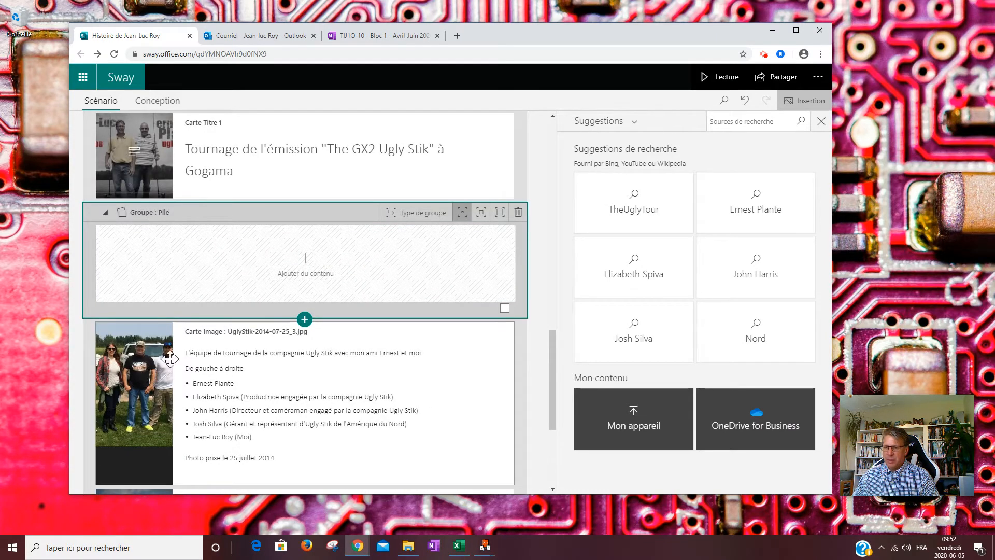
pyautogui.click(305, 319)
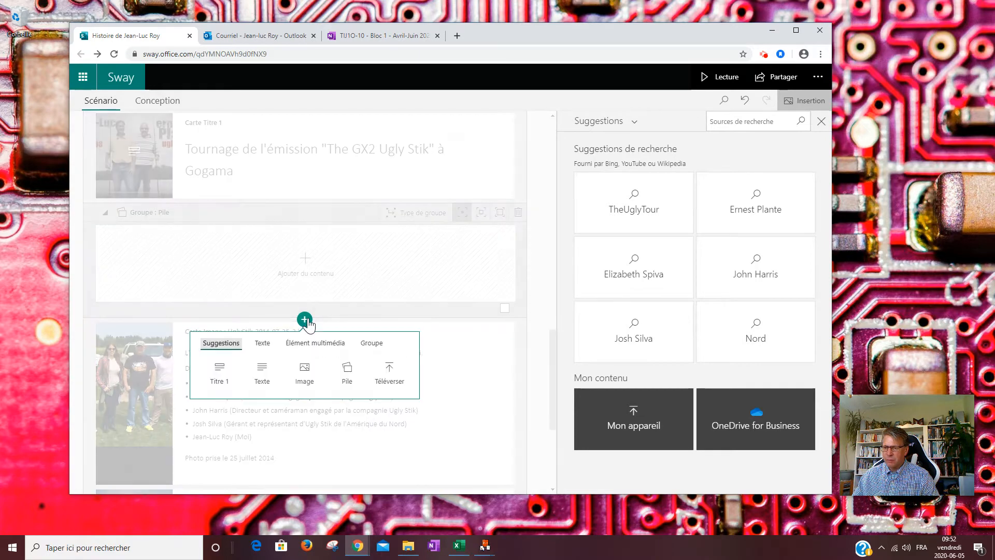
pyautogui.click(304, 369)
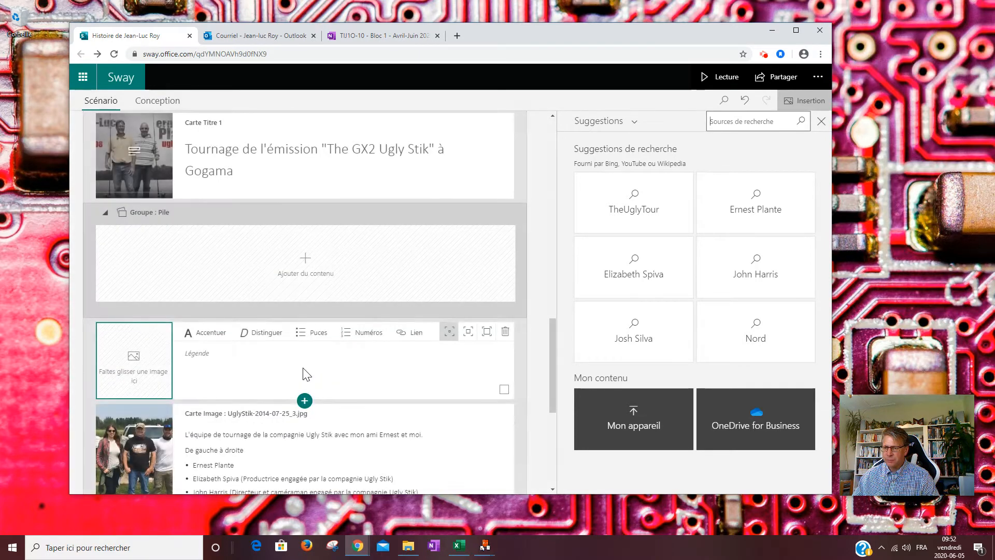
pyautogui.click(164, 441)
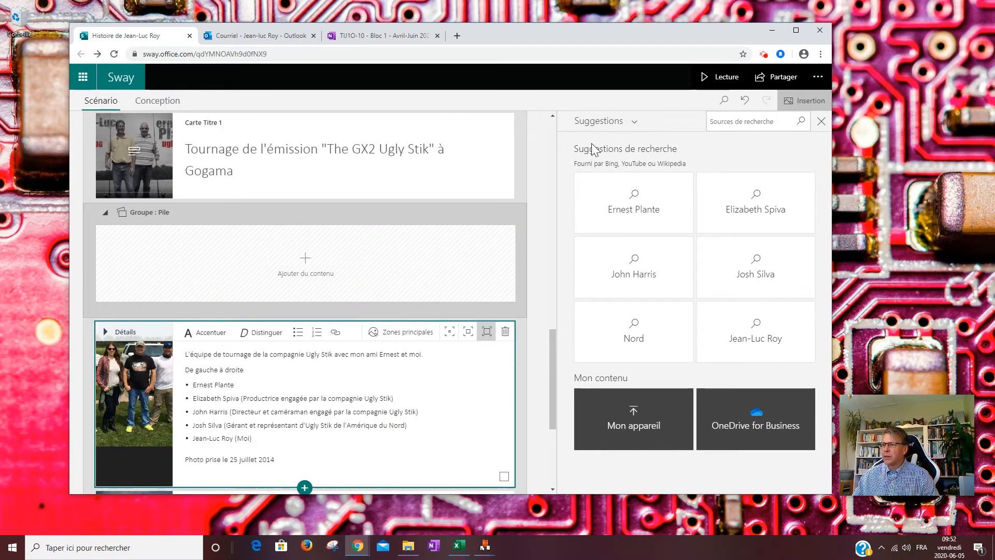
# Preview the story around the Ugly Stik section, view the crew photo enlarged, close it and return to editing
pyautogui.click(723, 77)
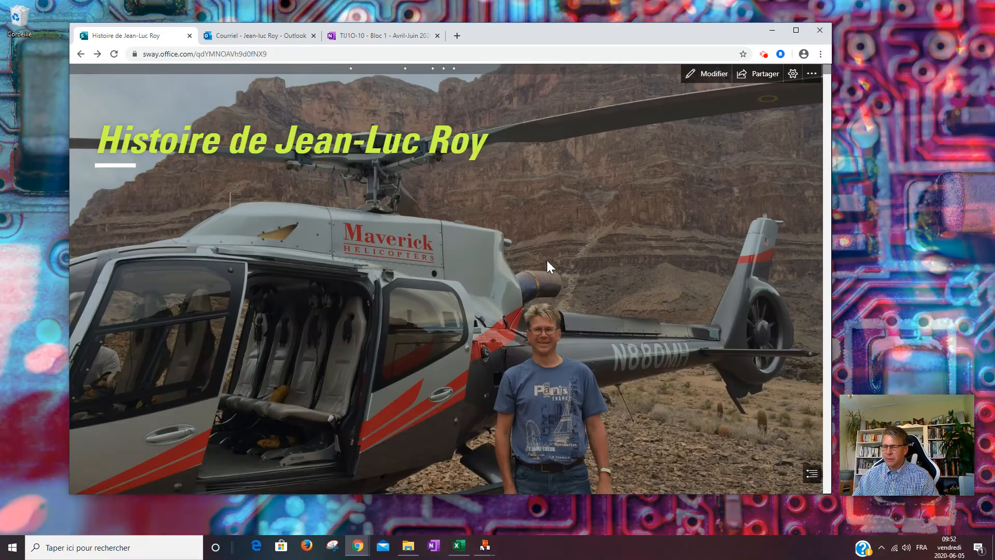
pyautogui.scroll(-5, 553, 251)
pyautogui.scroll(-6, 549, 276)
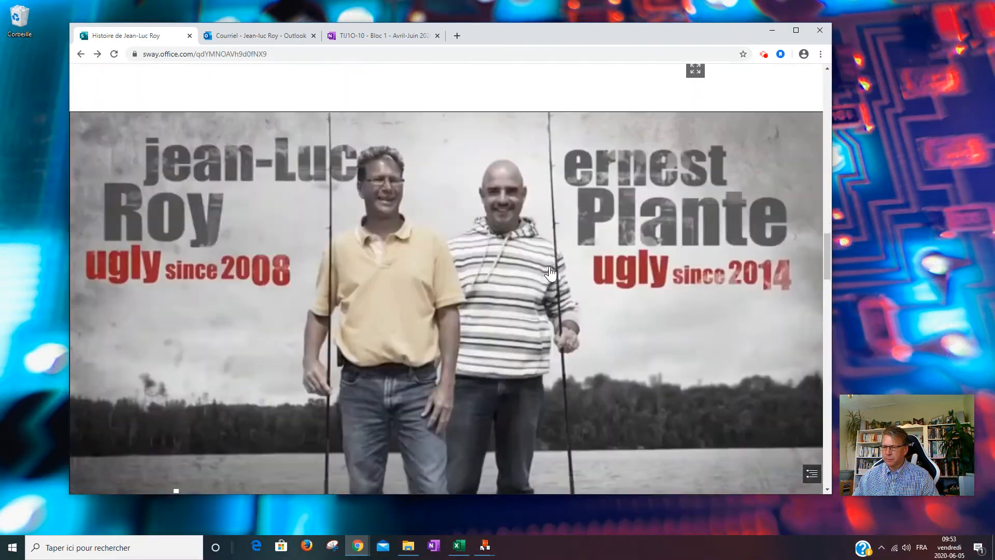
pyautogui.scroll(-2, 551, 271)
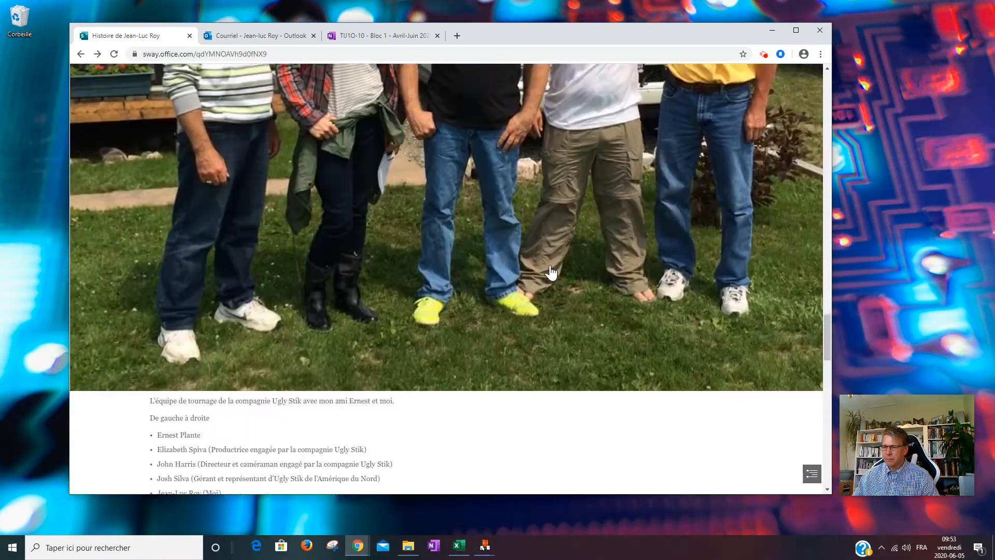
pyautogui.scroll(5, 551, 271)
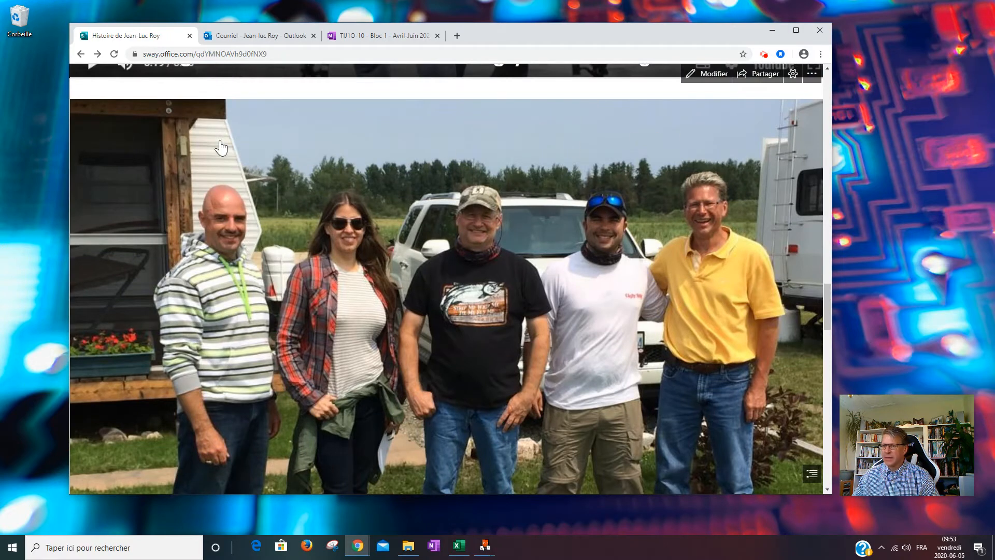
pyautogui.click(150, 115)
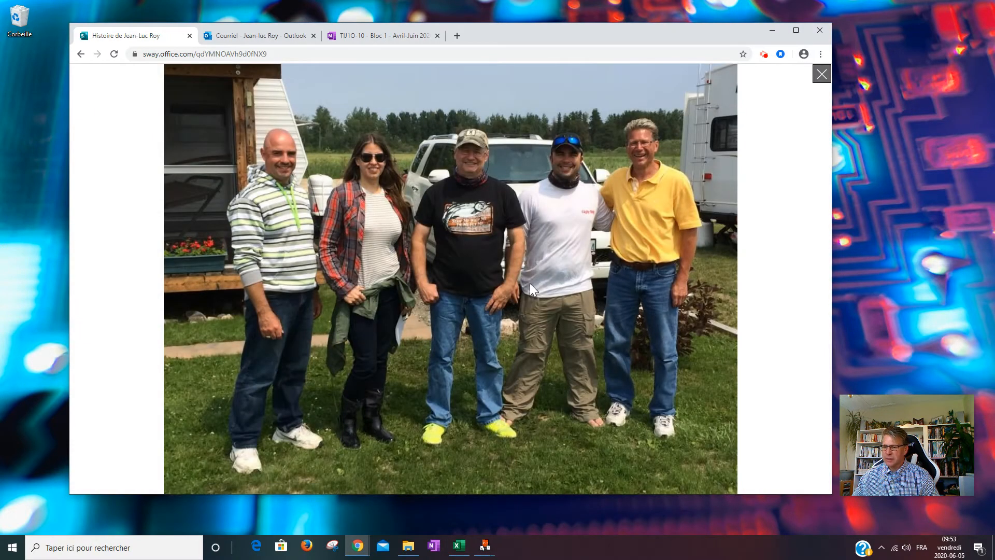
pyautogui.click(821, 76)
pyautogui.scroll(5, 456, 350)
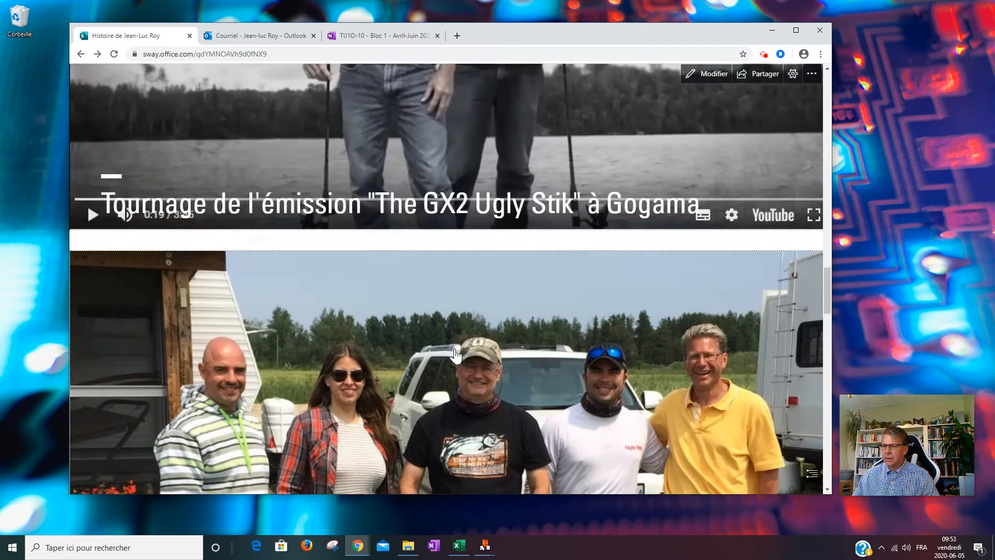
pyautogui.scroll(4, 456, 350)
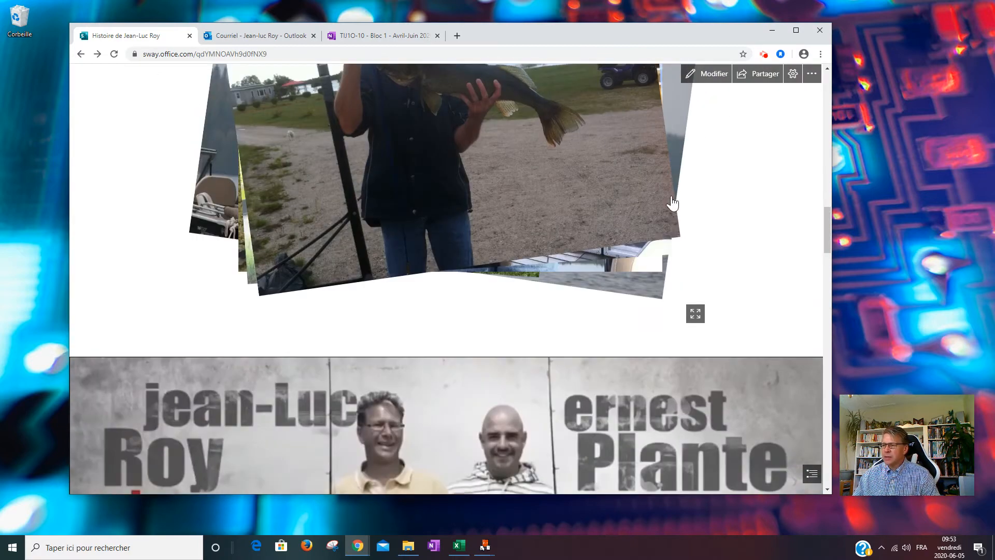
pyautogui.click(707, 74)
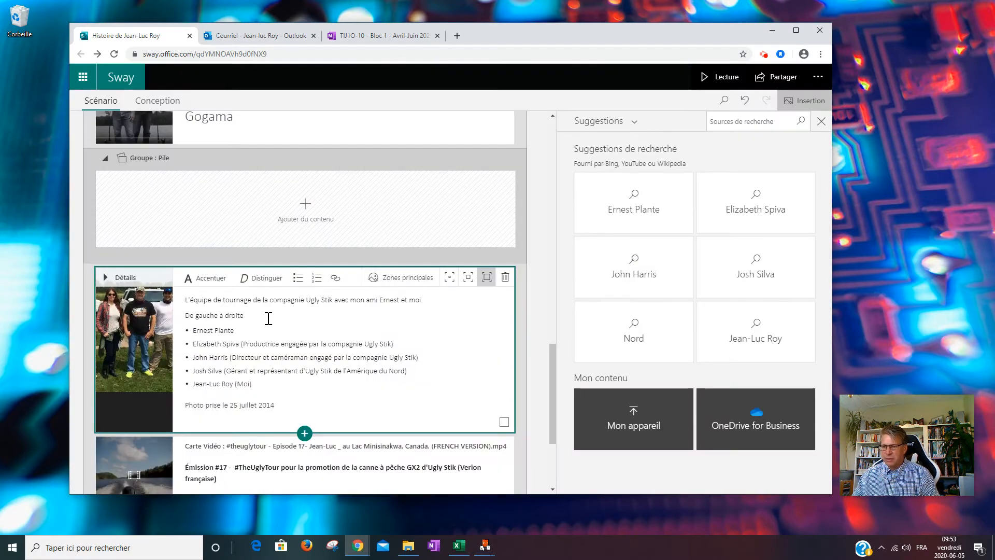
# Insert an empty image card between the crew photo card and the French Episode 17 video card
pyautogui.scroll(-2, 280, 311)
pyautogui.scroll(-1, 292, 309)
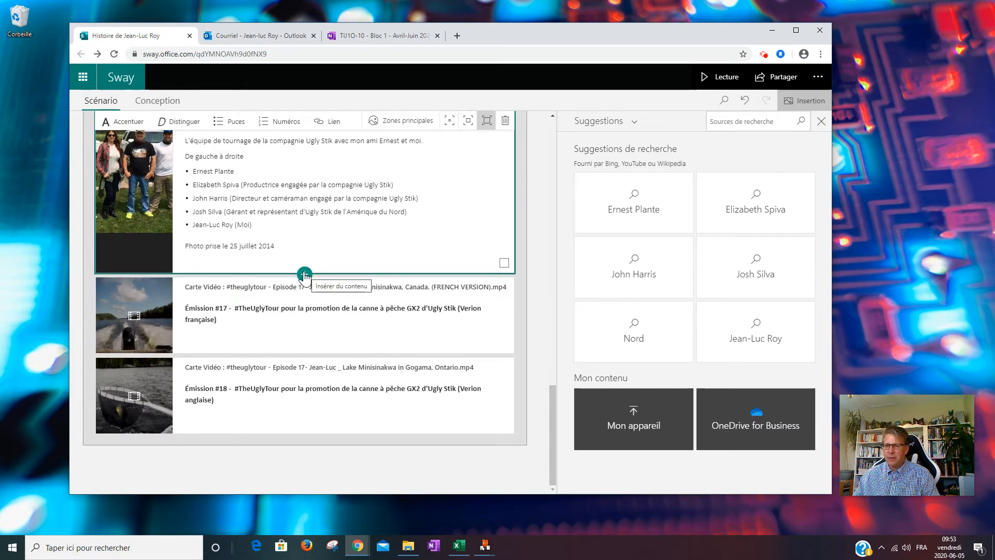
pyautogui.scroll(2, 304, 272)
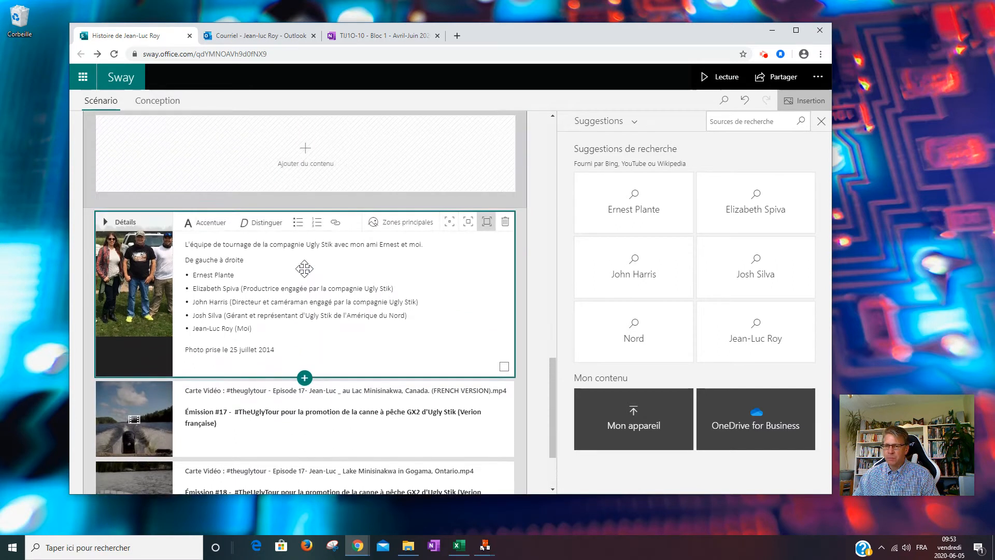
pyautogui.click(304, 379)
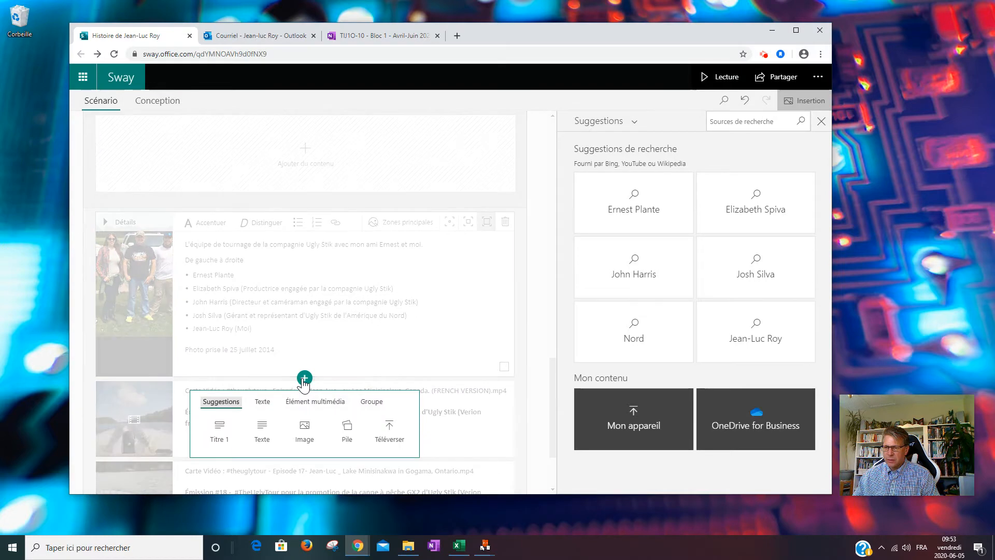
pyautogui.click(304, 430)
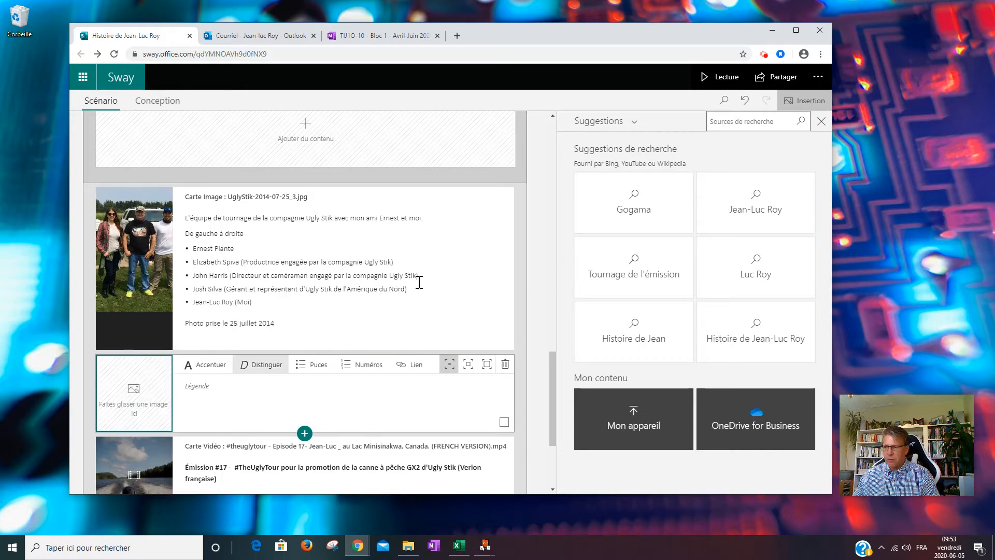
# Choose to upload an image from the device for the empty image card and open the photos folder of JLR_ProjetSway
pyautogui.click(803, 101)
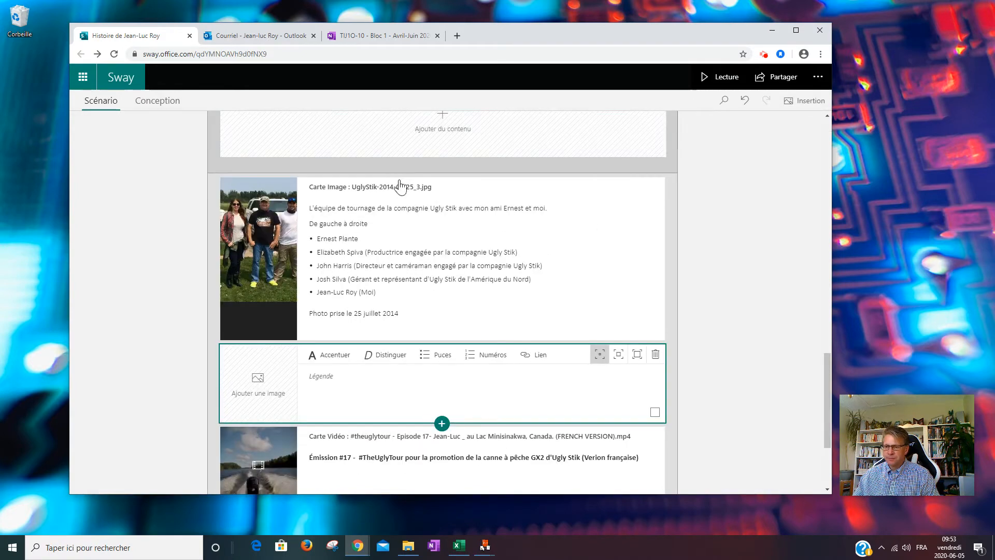
pyautogui.click(258, 387)
pyautogui.click(596, 123)
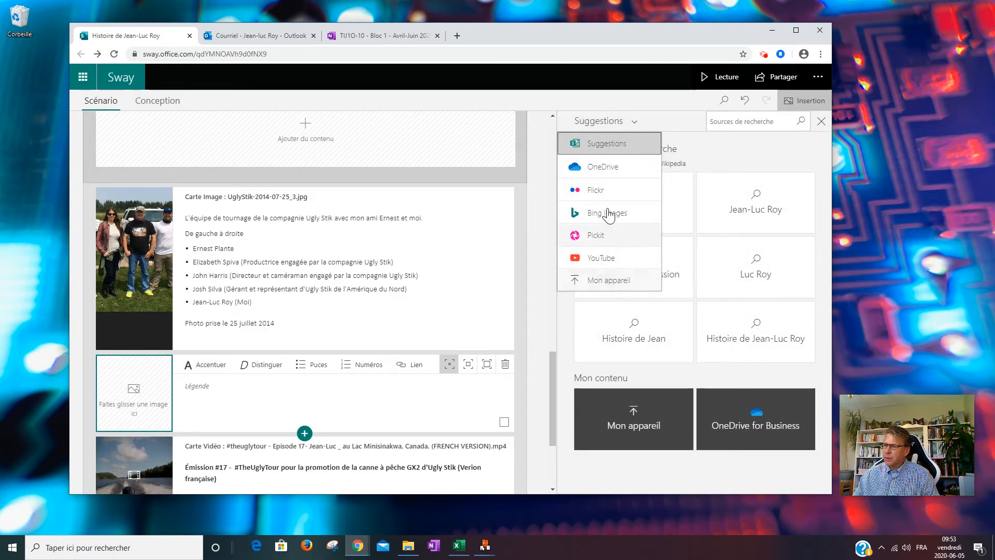
pyautogui.click(608, 280)
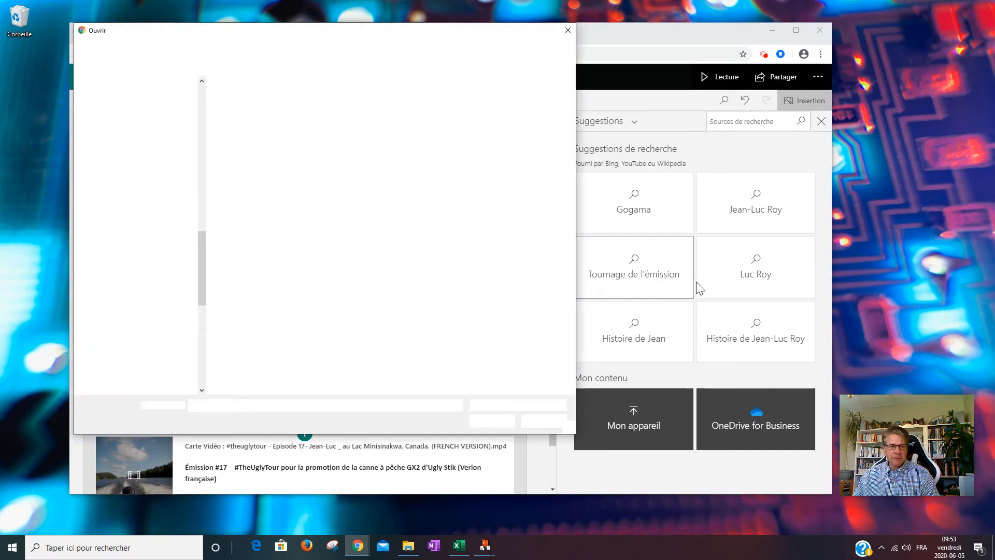
pyautogui.scroll(3, 165, 182)
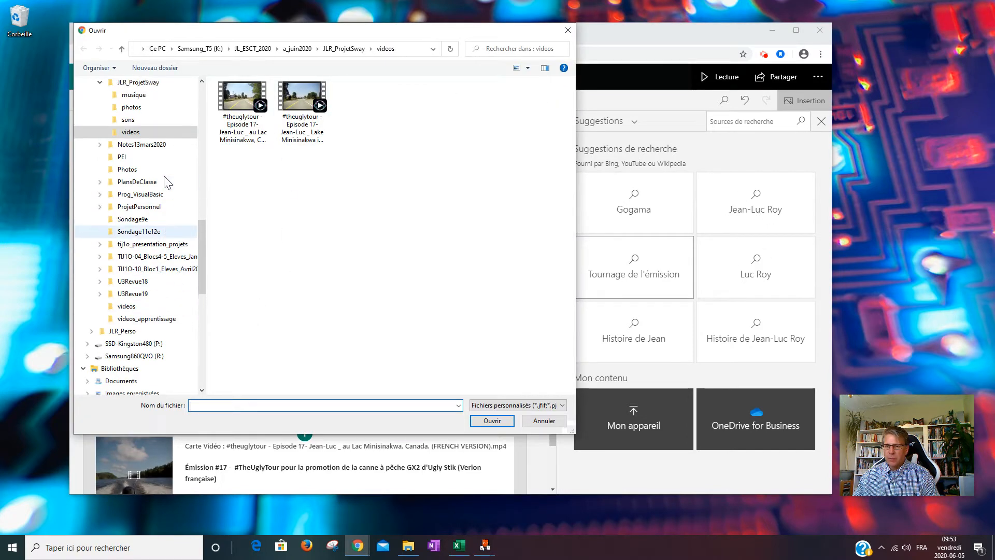
pyautogui.click(132, 144)
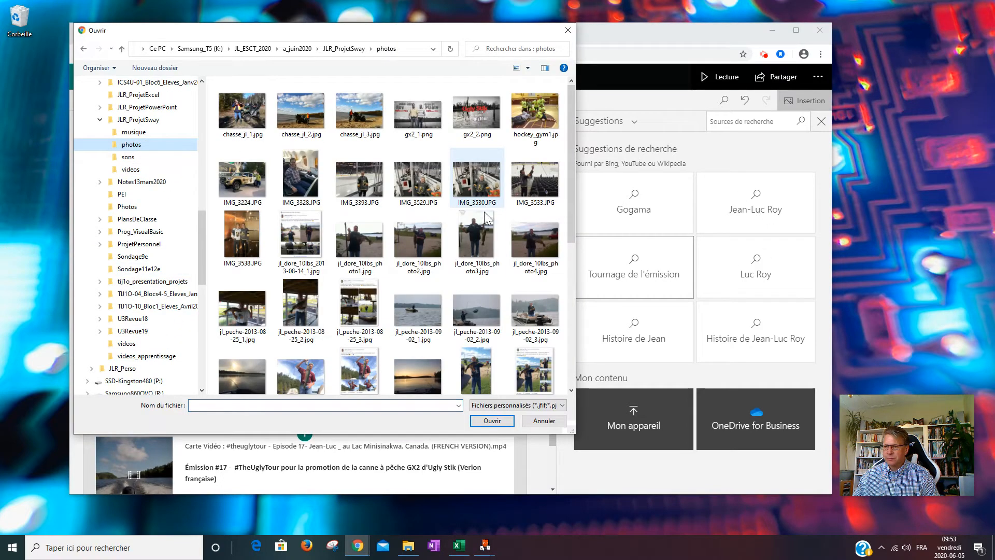
# Find UglyStik-2014-07-25_1.jpg in the photos folder and insert it into the empty image card
pyautogui.scroll(-1, 341, 270)
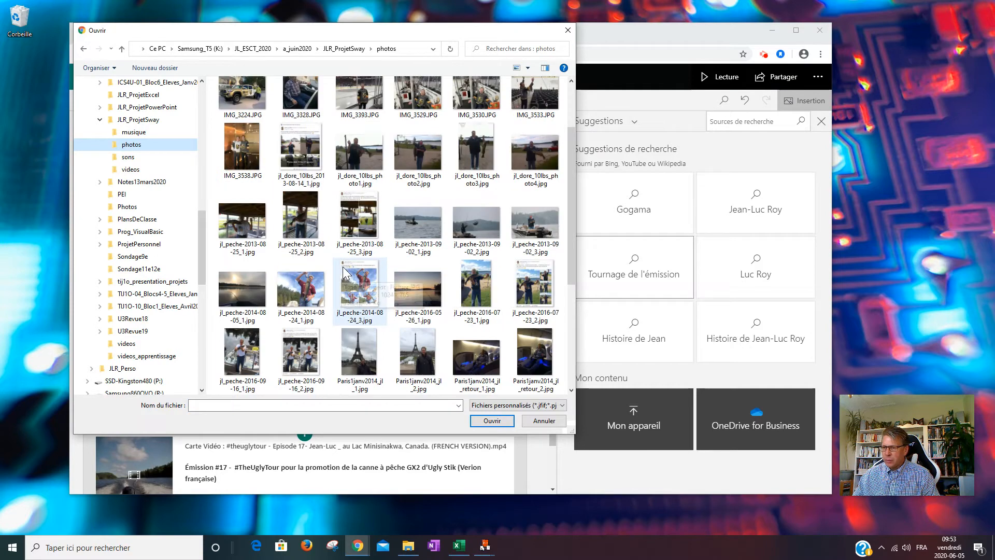
pyautogui.scroll(-4, 418, 257)
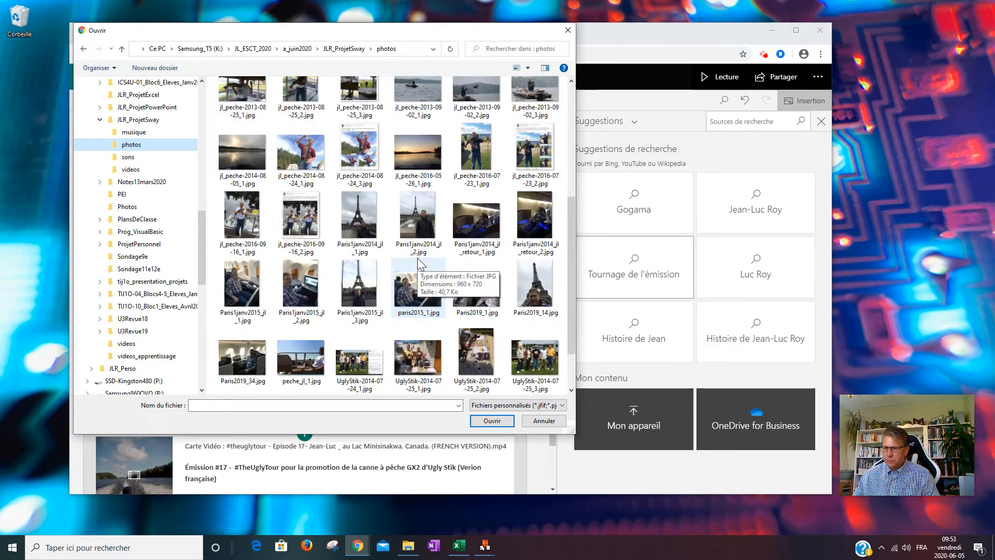
pyautogui.scroll(-2, 418, 258)
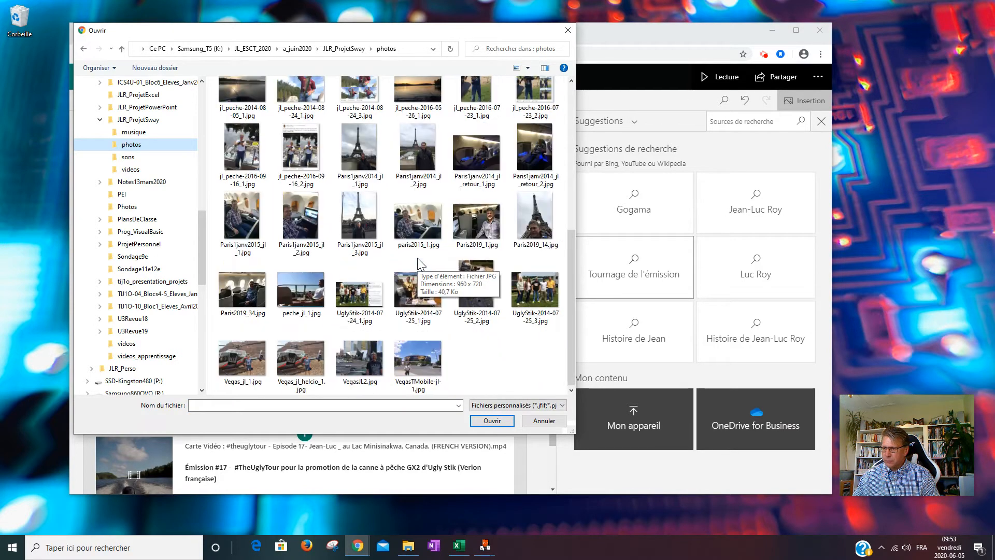
pyautogui.scroll(5, 398, 350)
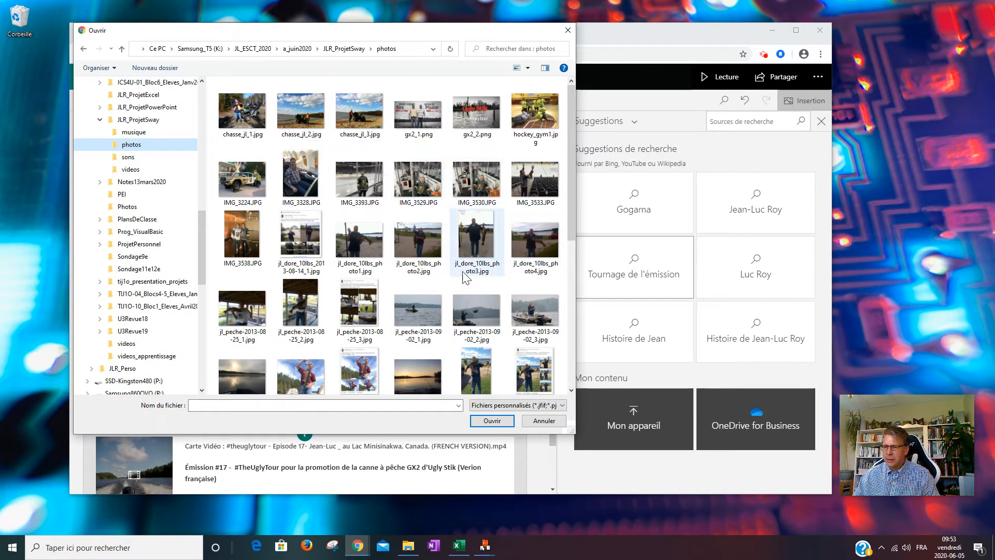
pyautogui.scroll(-2, 481, 330)
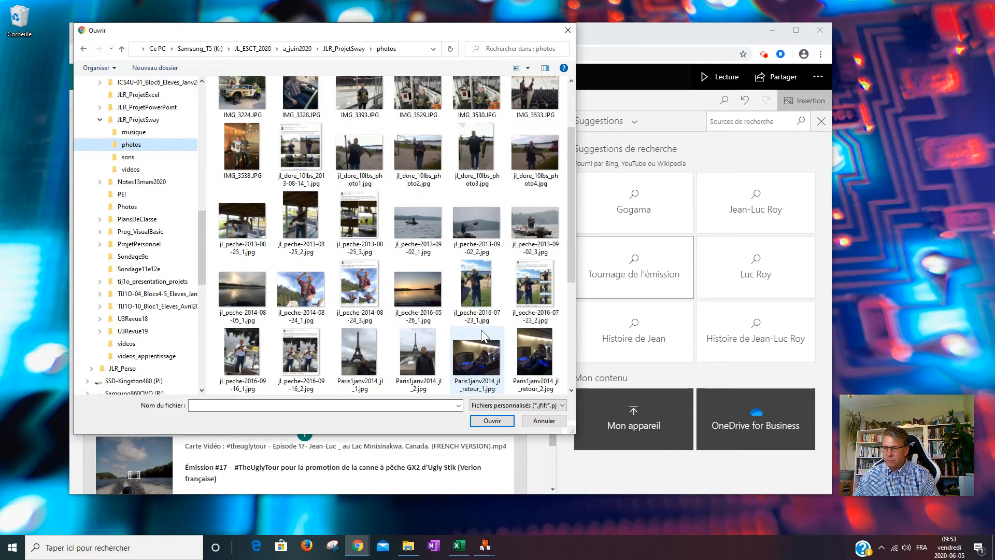
pyautogui.scroll(-3, 468, 332)
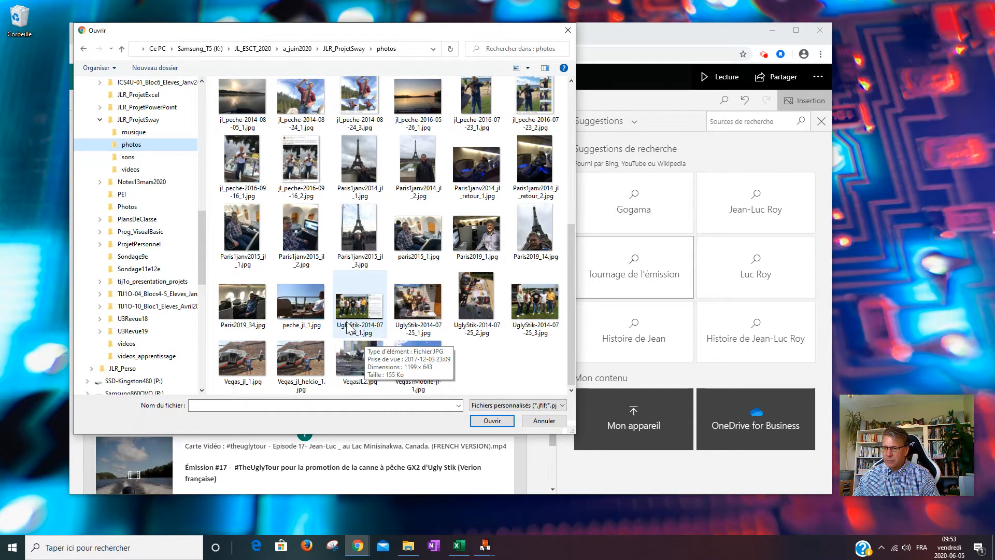
pyautogui.click(428, 309)
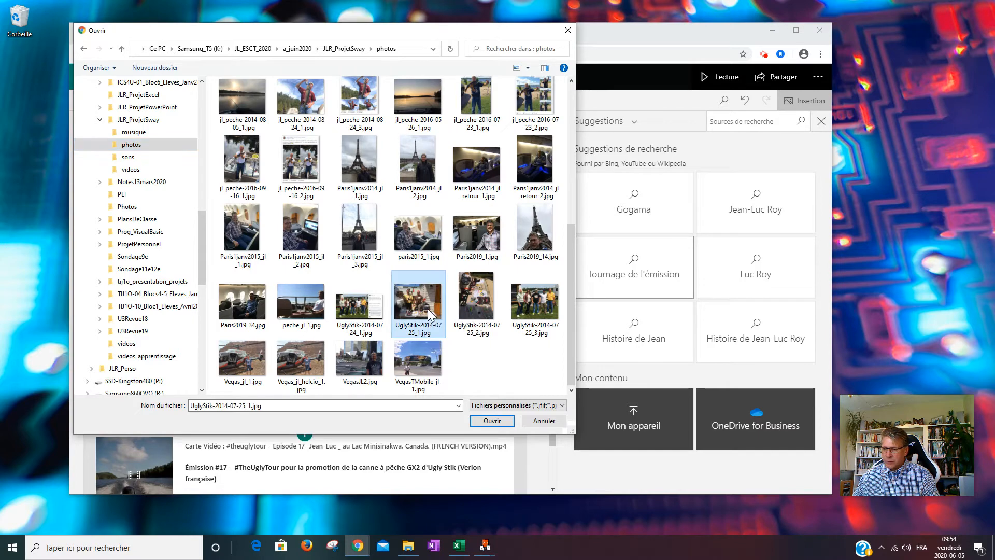
pyautogui.click(488, 421)
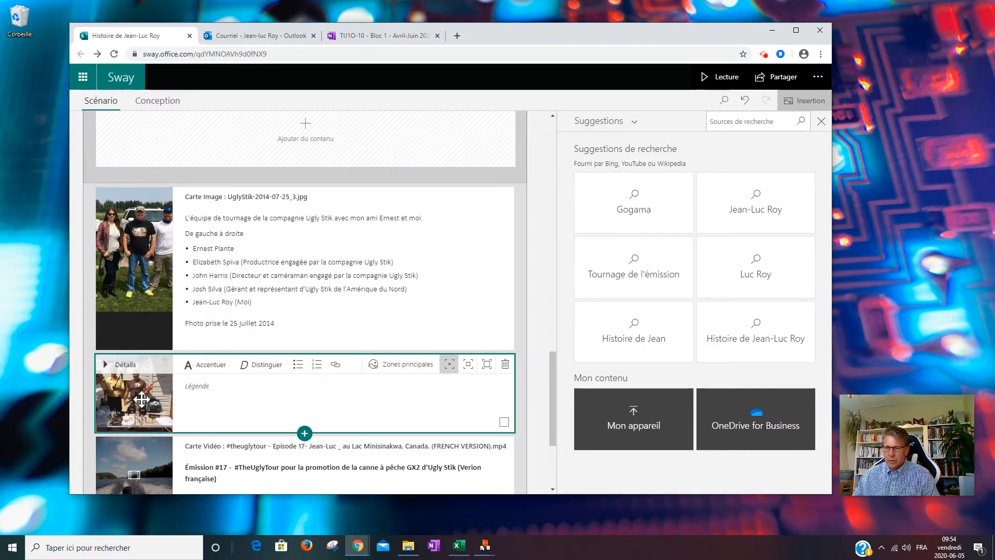
# Set the new image card's emphasis to Intense and mark the entire image as important in its focus points
pyautogui.click(487, 364)
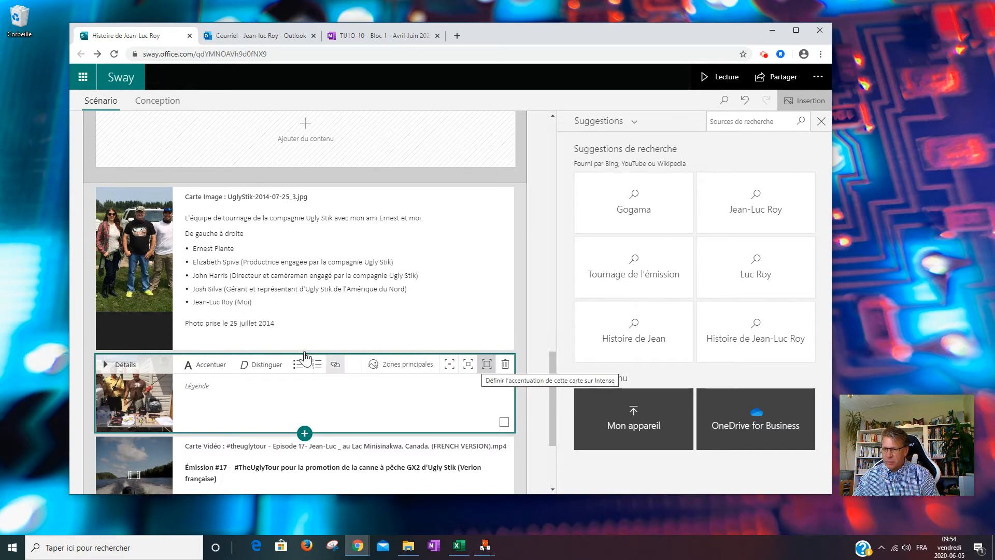
pyautogui.click(369, 367)
pyautogui.click(578, 333)
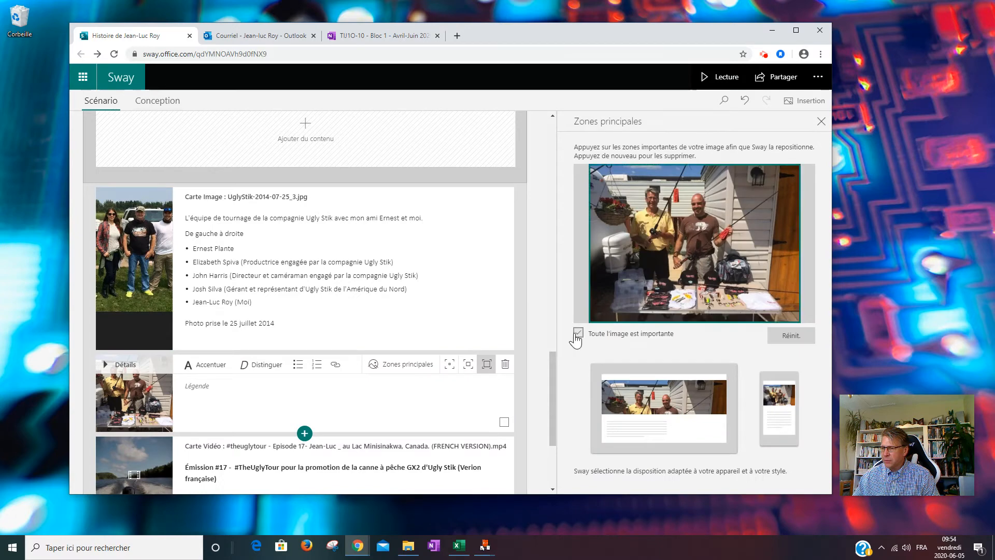
# Caption the new image card "Cadeaux que nous avons reçu de la compagnie Ugly Stik pour le tournage de ces émissions #TheUglyTour"
pyautogui.click(205, 399)
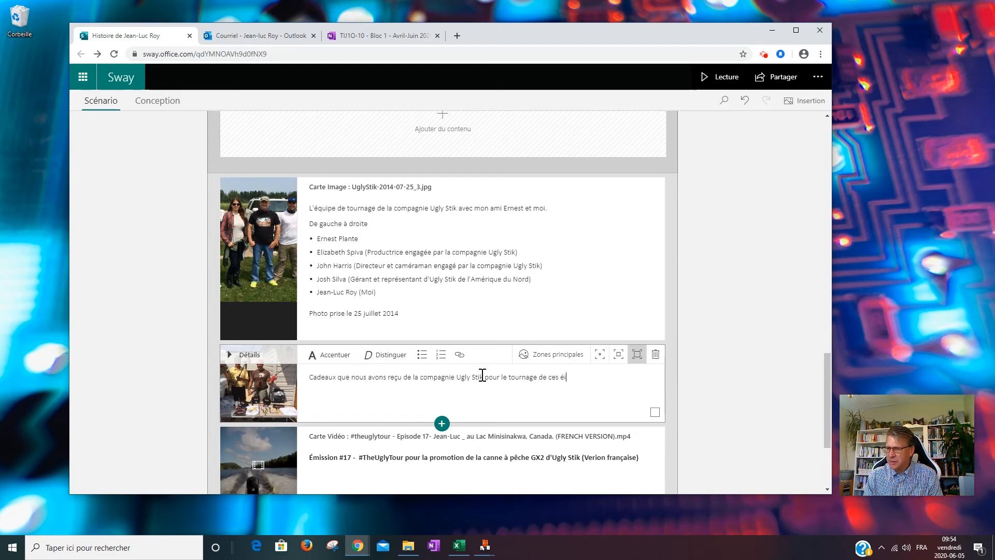
pyautogui.write('ssions d')
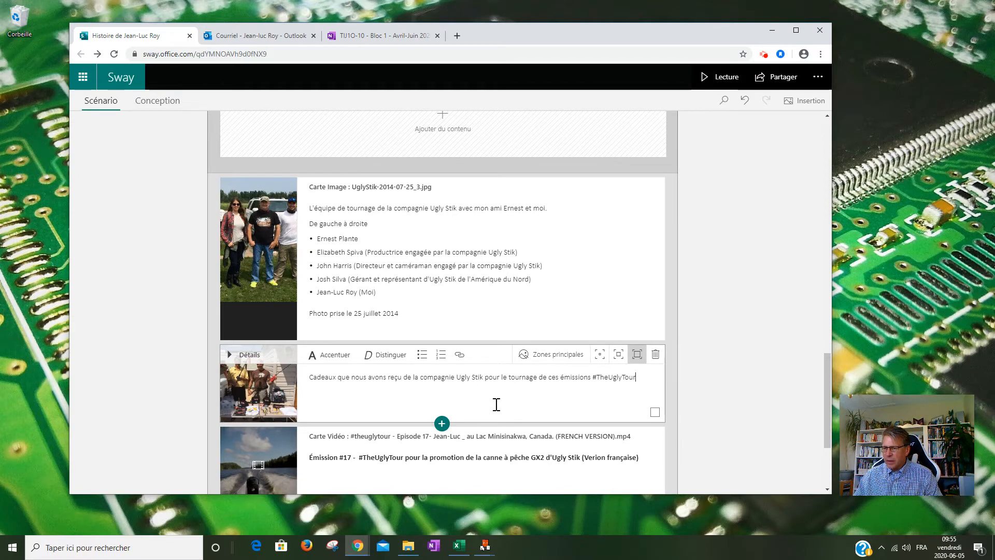
# Preview the story down to the standalone crew and gifts photos in the Ugly Stik section, and return to editing
pyautogui.scroll(2, 716, 129)
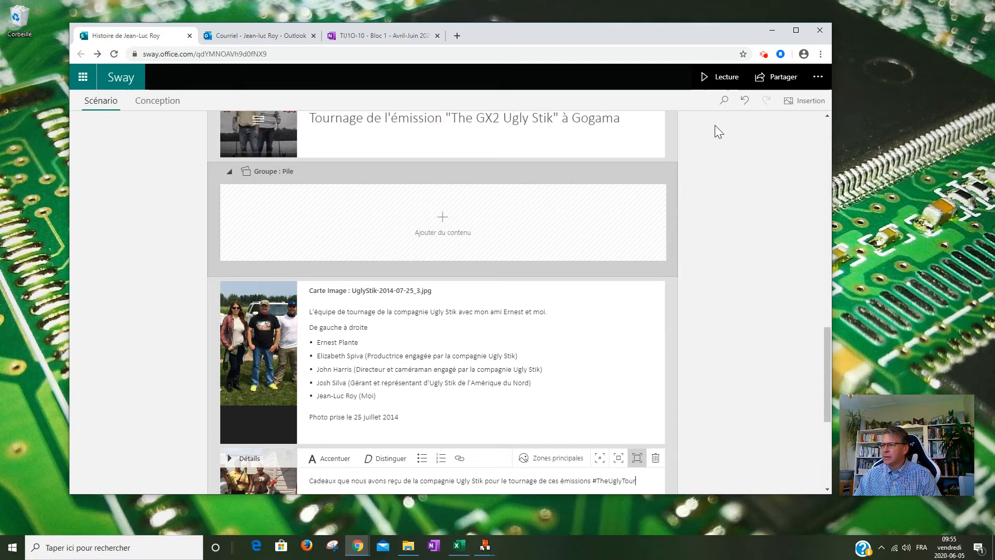
pyautogui.click(721, 80)
pyautogui.scroll(-10, 588, 218)
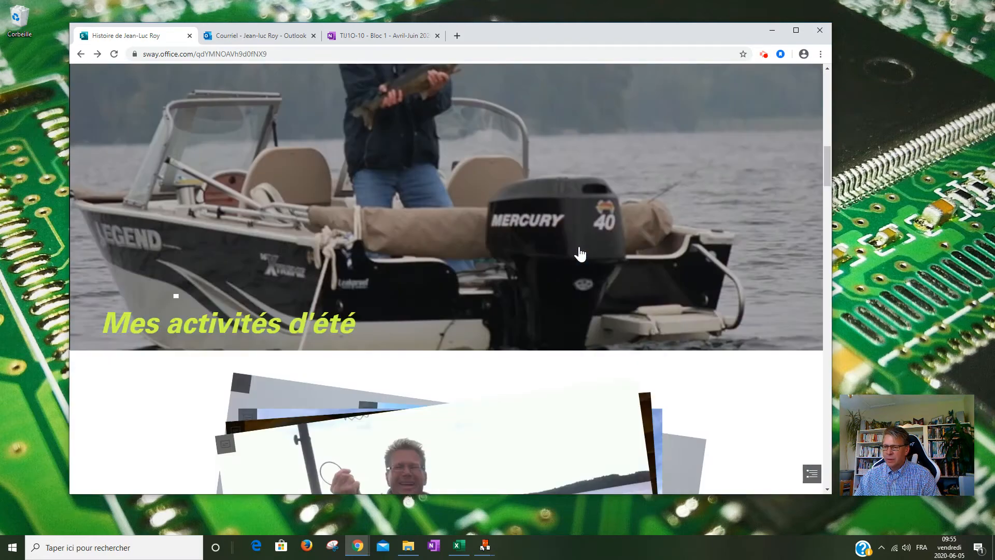
pyautogui.scroll(-10, 580, 254)
pyautogui.scroll(-10, 580, 254)
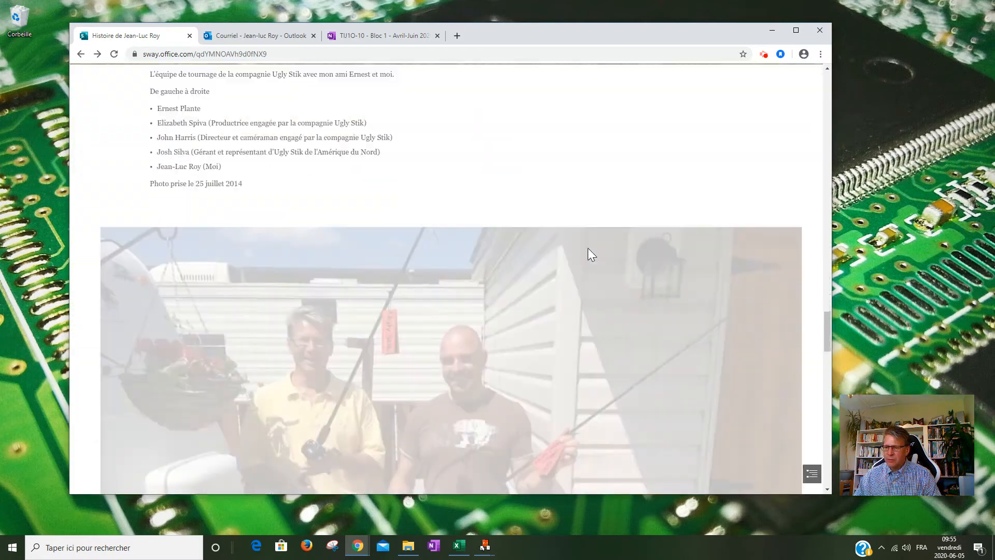
pyautogui.scroll(-5, 588, 247)
pyautogui.scroll(3, 588, 255)
pyautogui.scroll(10, 588, 256)
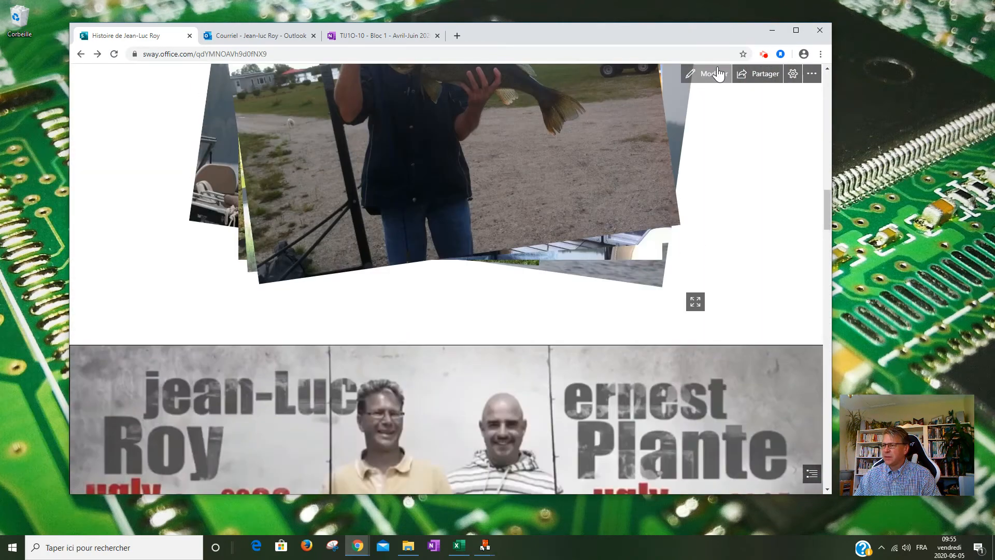
pyautogui.click(718, 74)
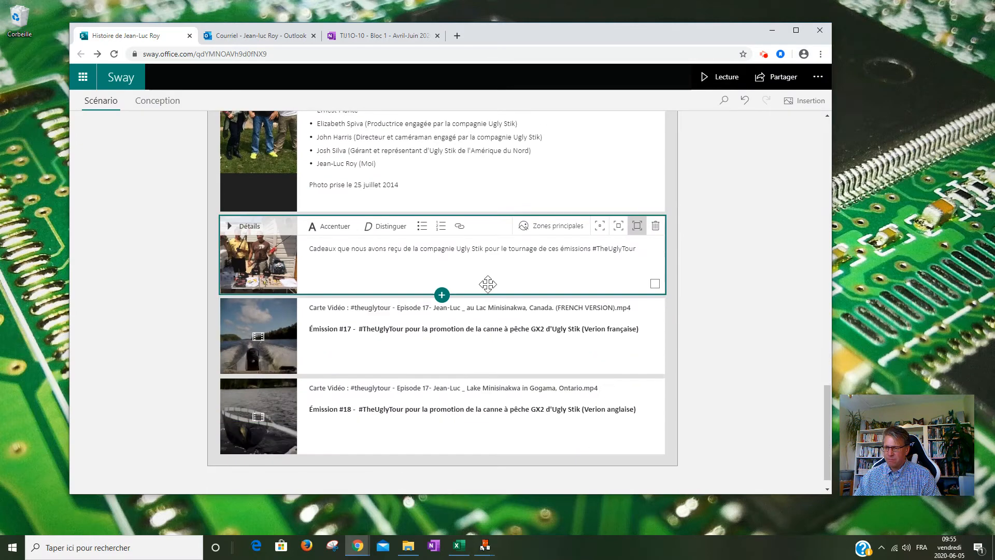
# Move the crew photo card UglyStik-2014-07-25_3.jpg into the empty Pile group above it
pyautogui.scroll(1, 445, 275)
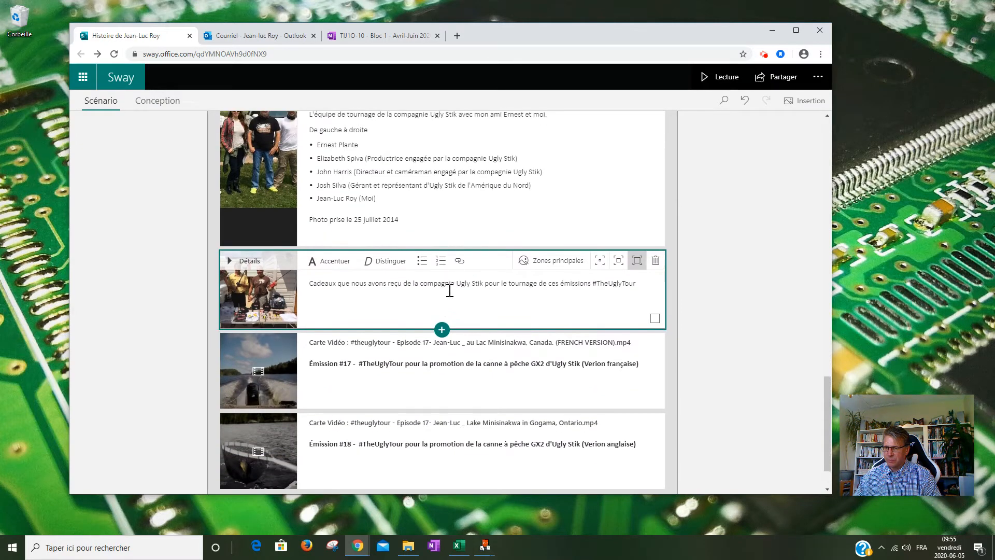
pyautogui.scroll(2, 450, 291)
pyautogui.click(453, 242)
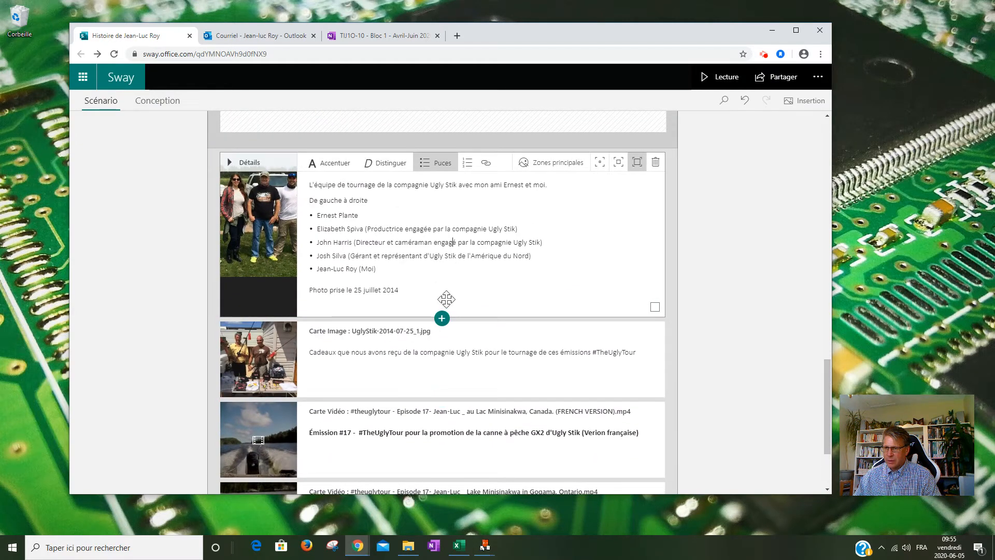
pyautogui.scroll(3, 447, 300)
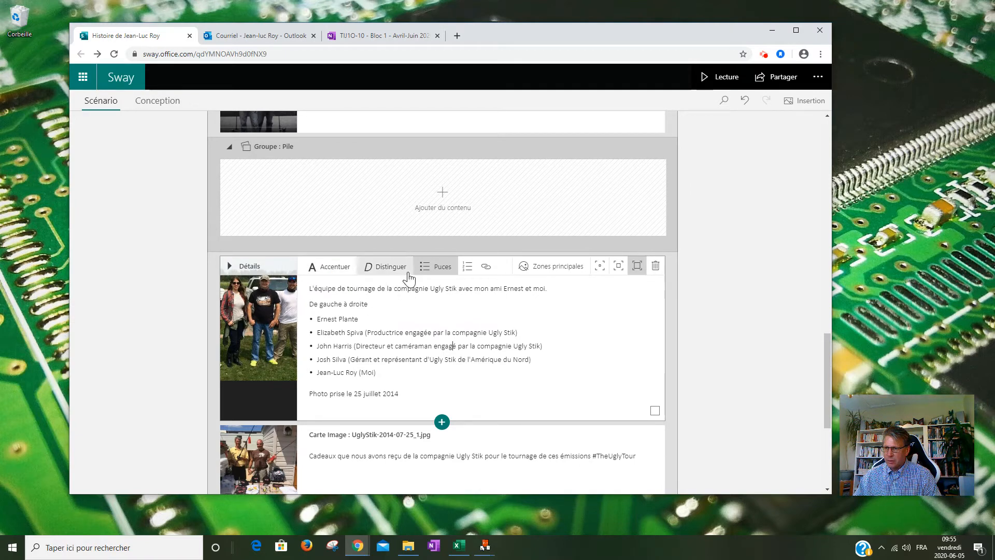
pyautogui.moveTo(409, 280); pyautogui.dragTo(412, 203)
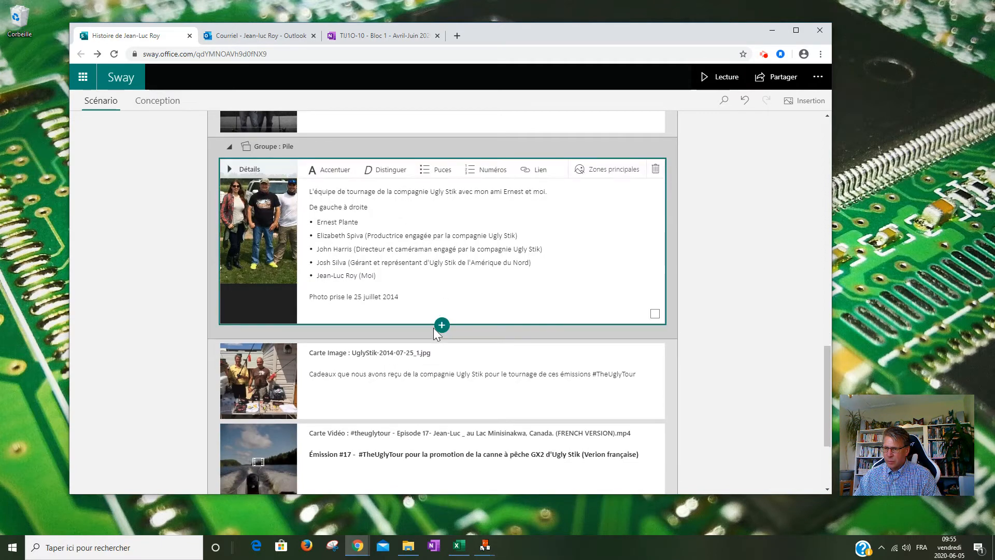
# Add an image card below the crew photo in the Pile group and move the gifts photo card UglyStik-2014-07-25_1.jpg into its place
pyautogui.click(441, 325)
pyautogui.click(438, 358)
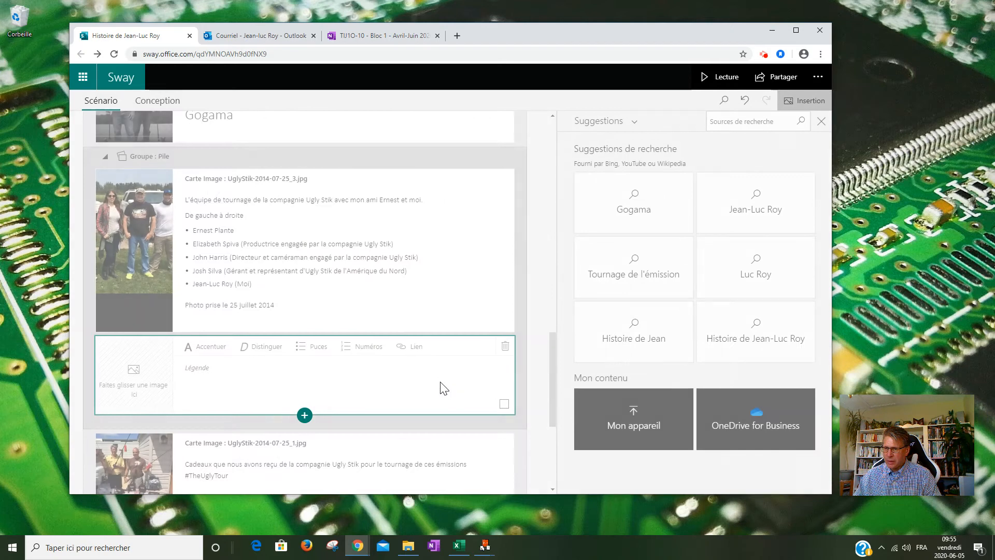
pyautogui.scroll(-2, 192, 384)
pyautogui.moveTo(188, 348); pyautogui.dragTo(189, 270)
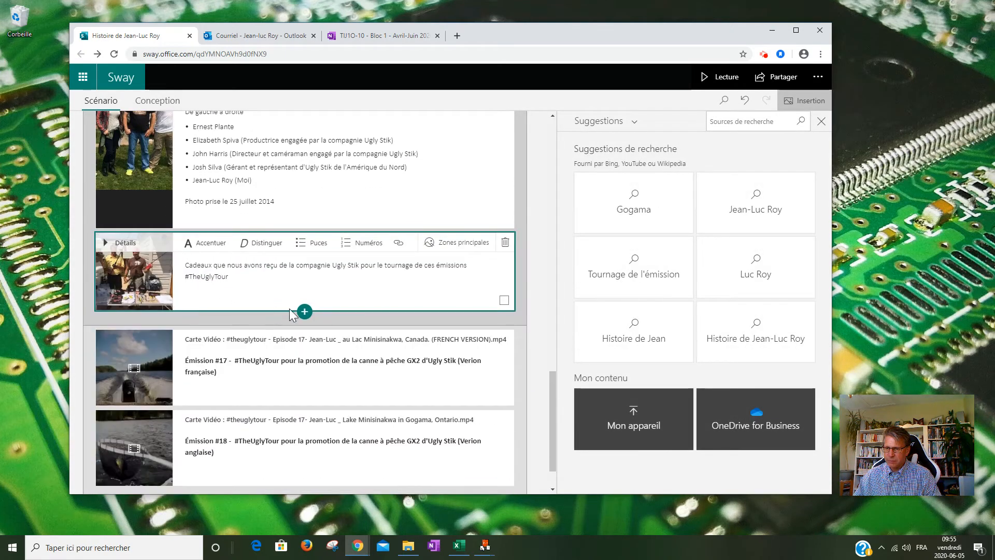
# Preview how the stacked crew and gifts photos look below the Ugly Stik section title, and return to editing
pyautogui.scroll(2, 429, 216)
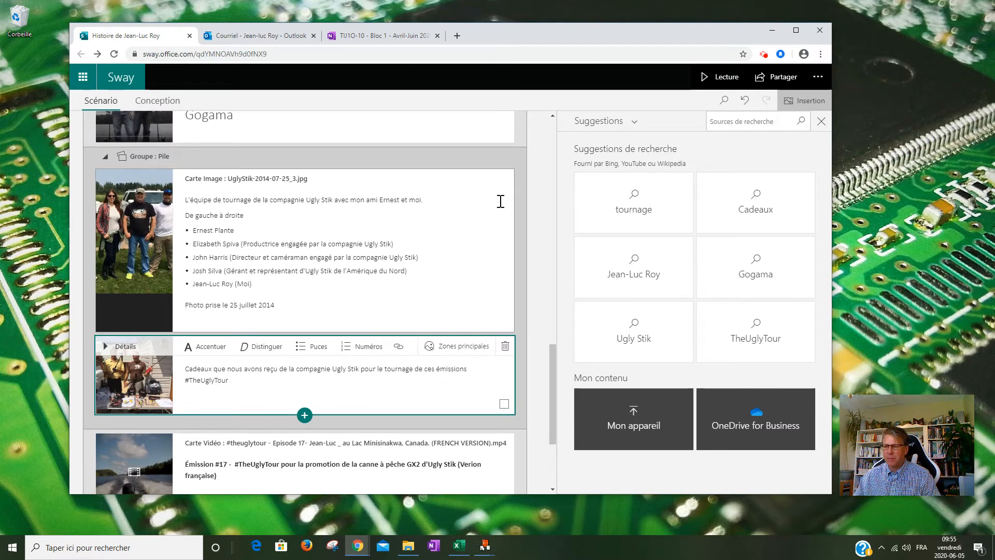
pyautogui.click(719, 77)
pyautogui.scroll(-10, 467, 324)
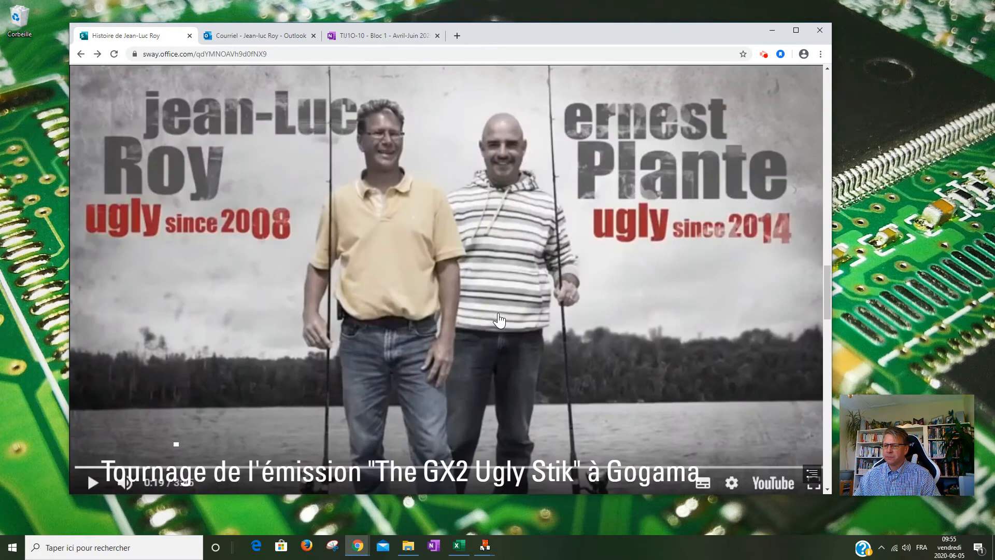
pyautogui.scroll(-7, 499, 321)
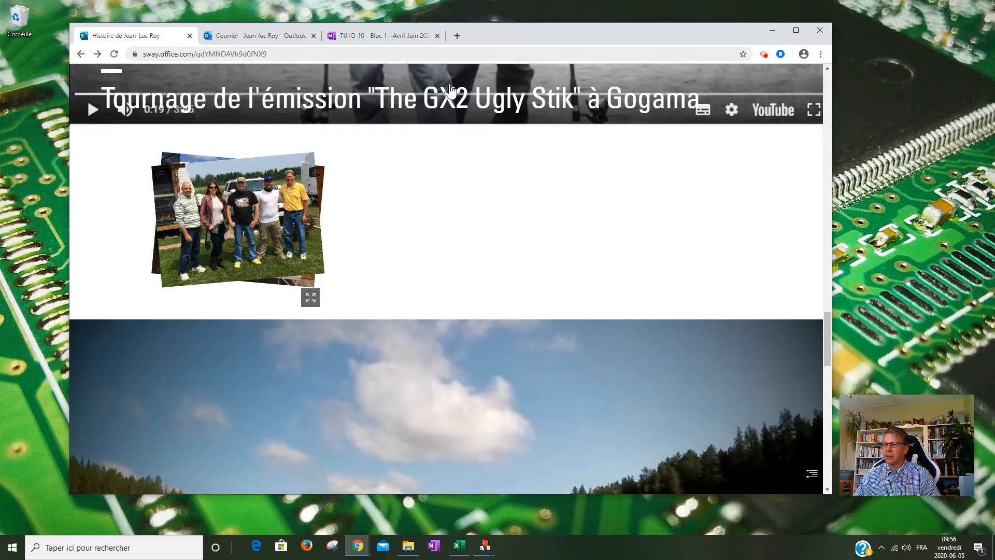
pyautogui.scroll(5, 763, 129)
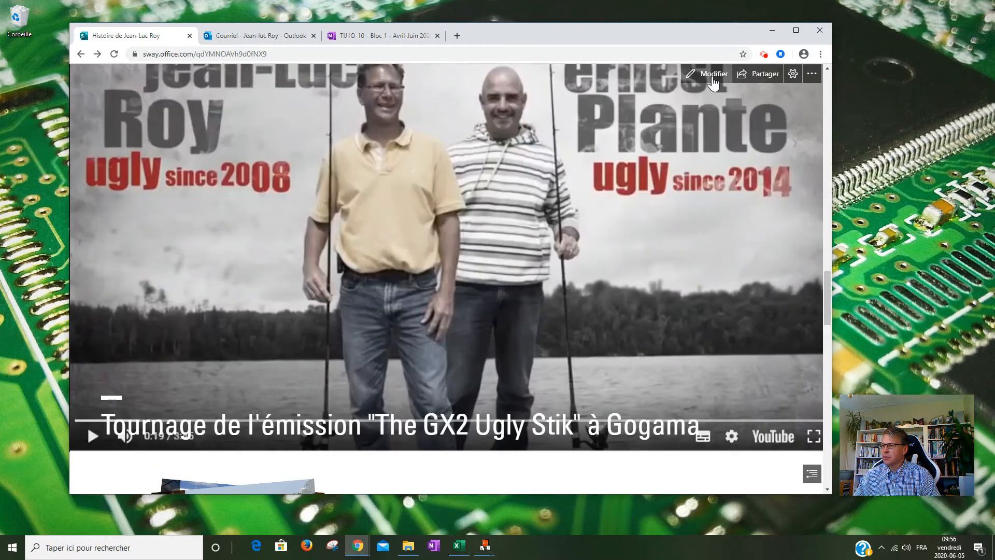
pyautogui.click(714, 76)
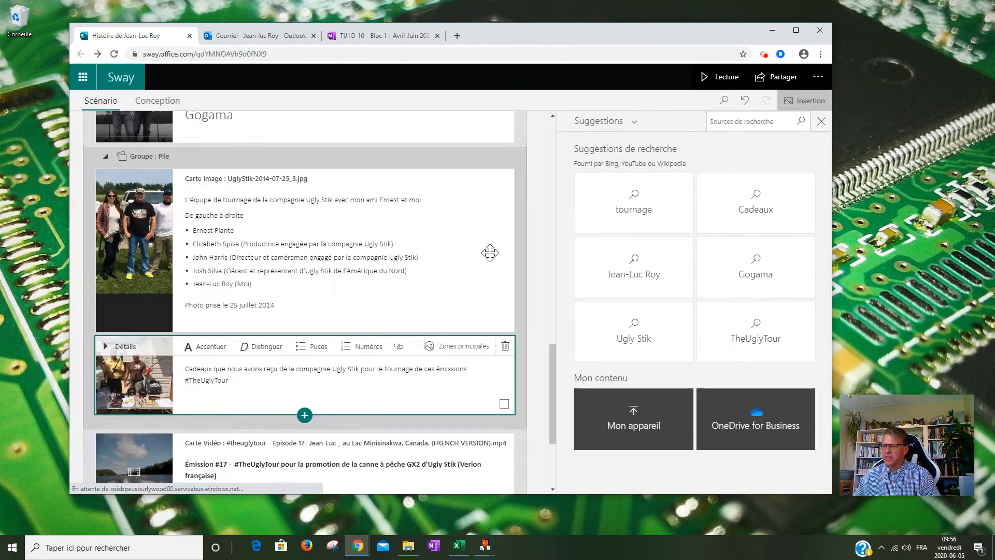
# Collapse the Pile group of two photos, set its emphasis to Intense and expand it again
pyautogui.click(326, 221)
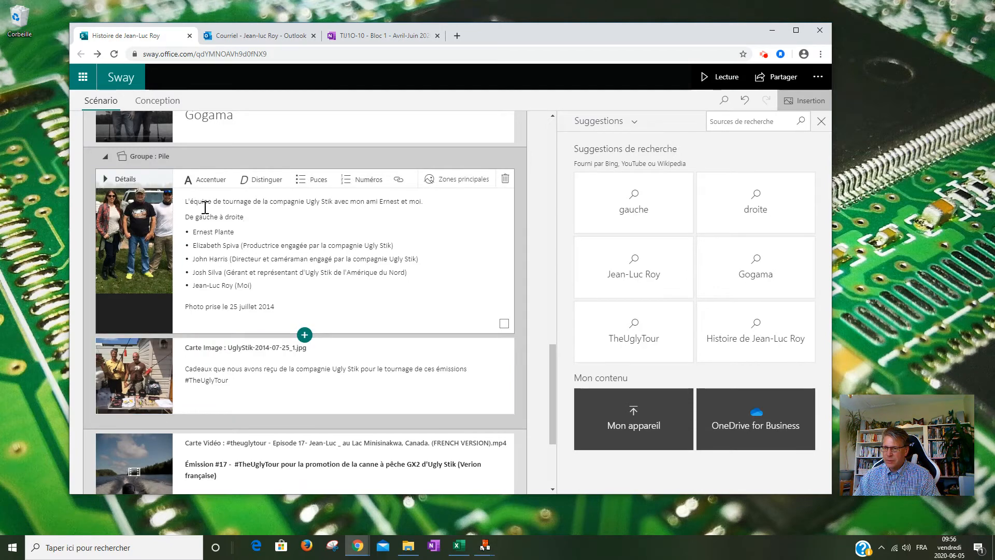
pyautogui.click(160, 245)
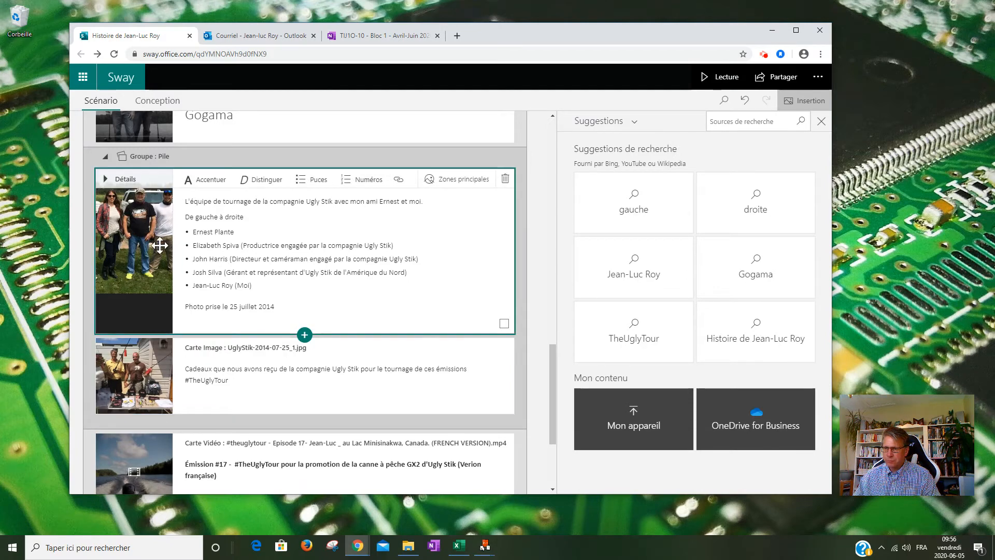
pyautogui.click(240, 378)
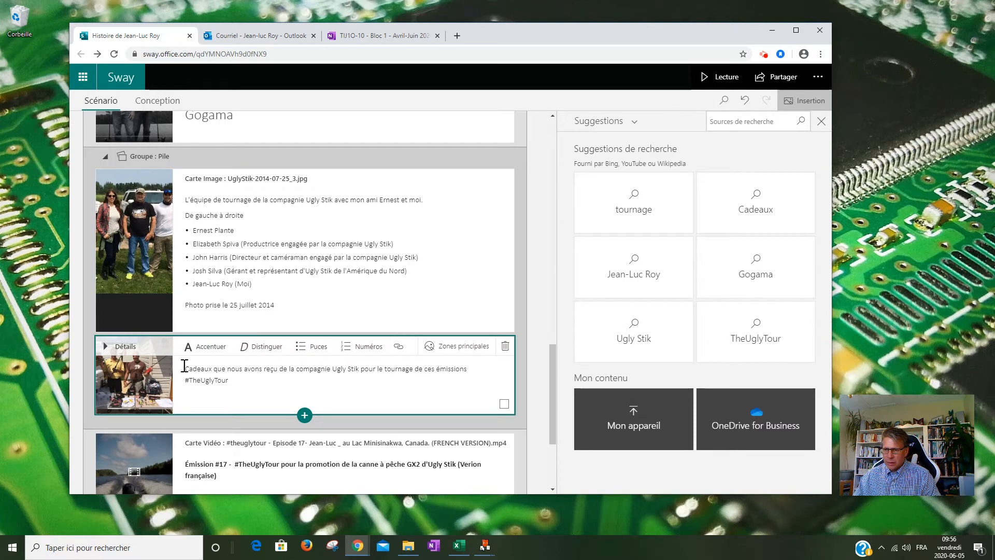
pyautogui.click(136, 280)
pyautogui.click(133, 156)
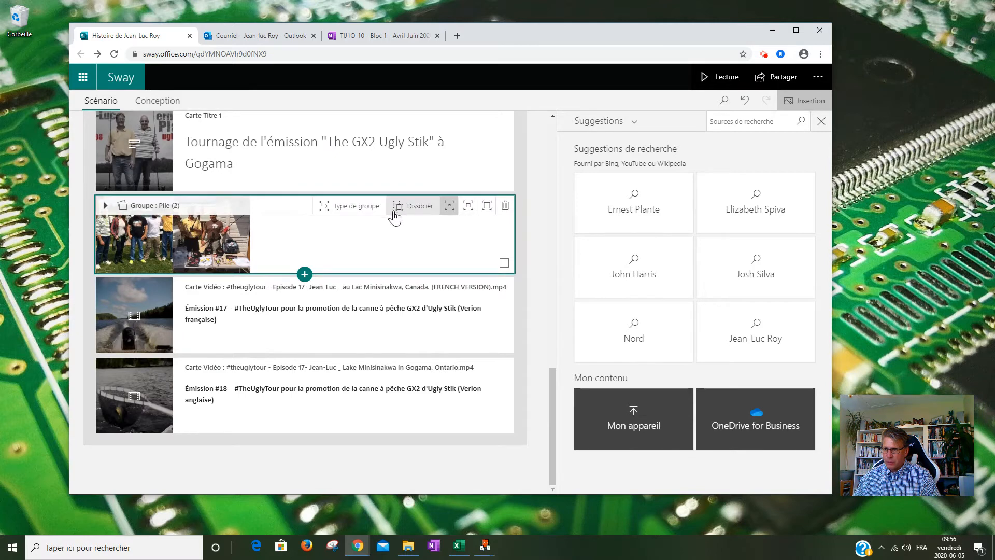
pyautogui.click(486, 206)
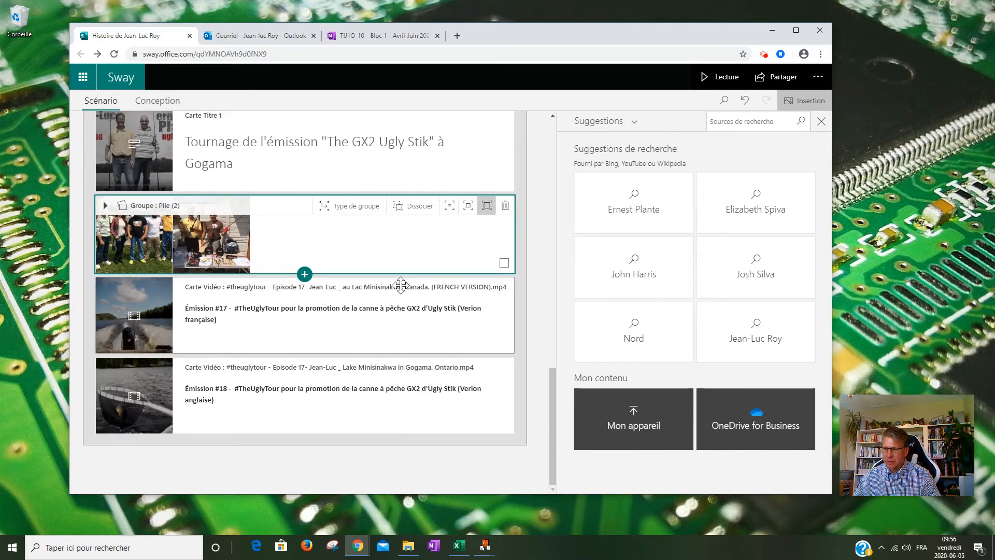
pyautogui.click(135, 208)
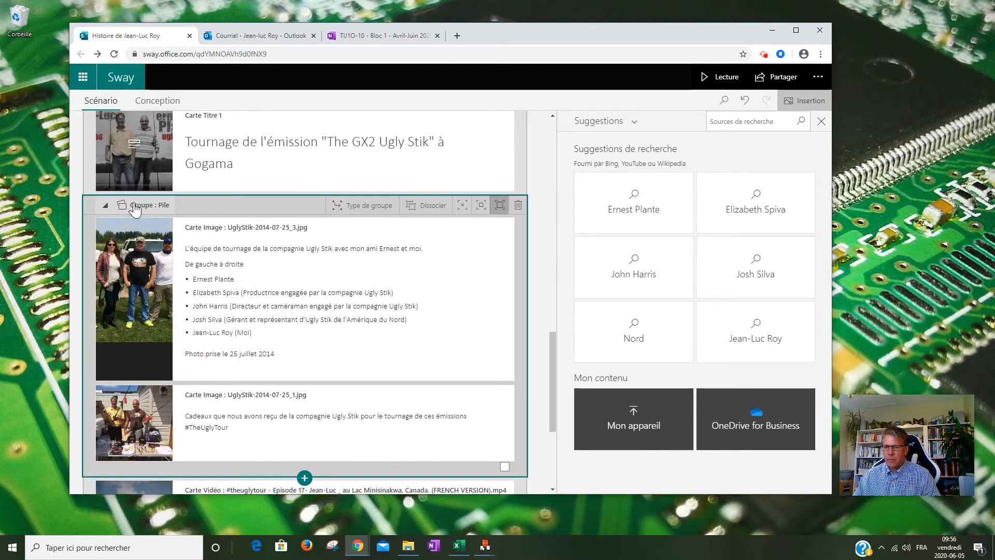
pyautogui.click(500, 205)
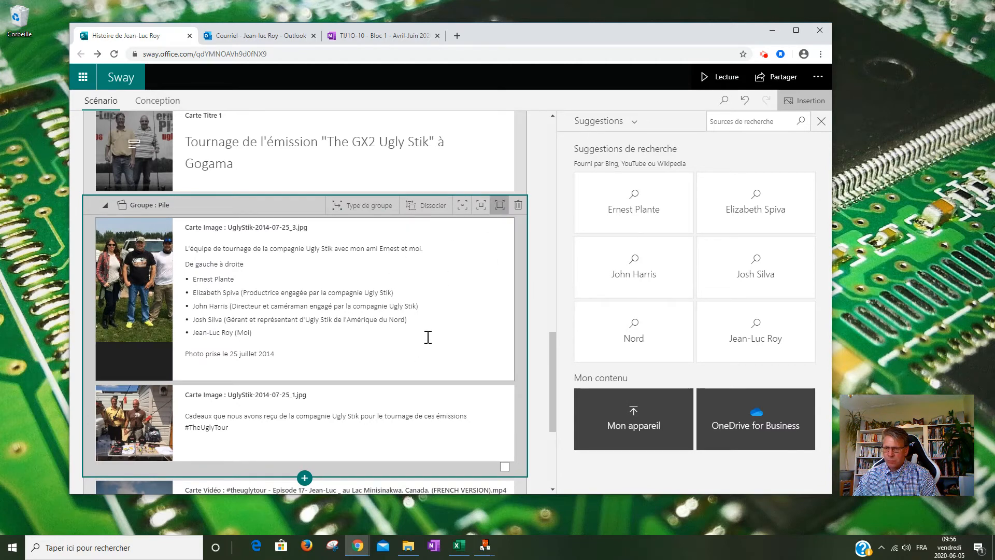
# Preview the enlarged photo stack below the Ugly Stik video, bring the gifts photo forward to read its caption, and return to editing
pyautogui.click(720, 78)
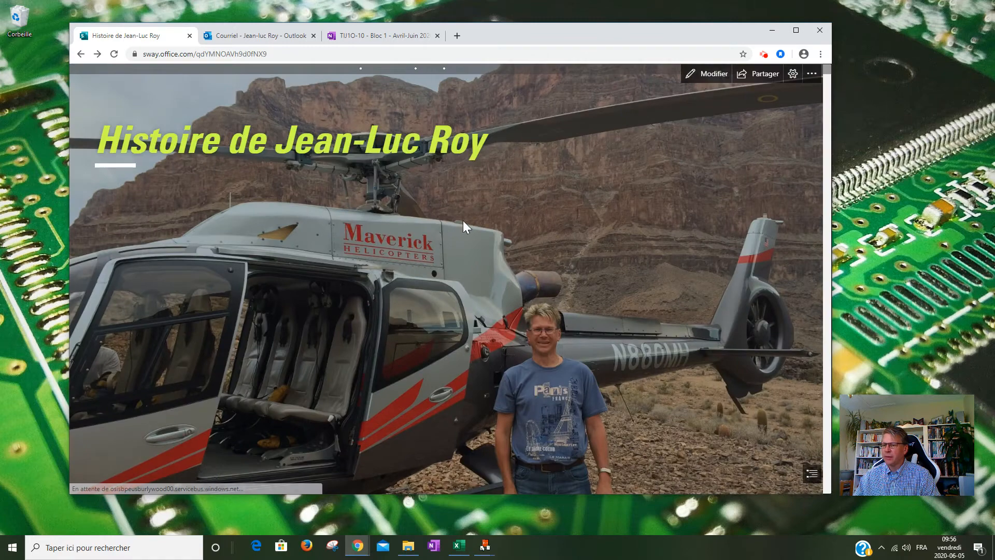
pyautogui.scroll(-5, 507, 273)
pyautogui.scroll(-8, 510, 279)
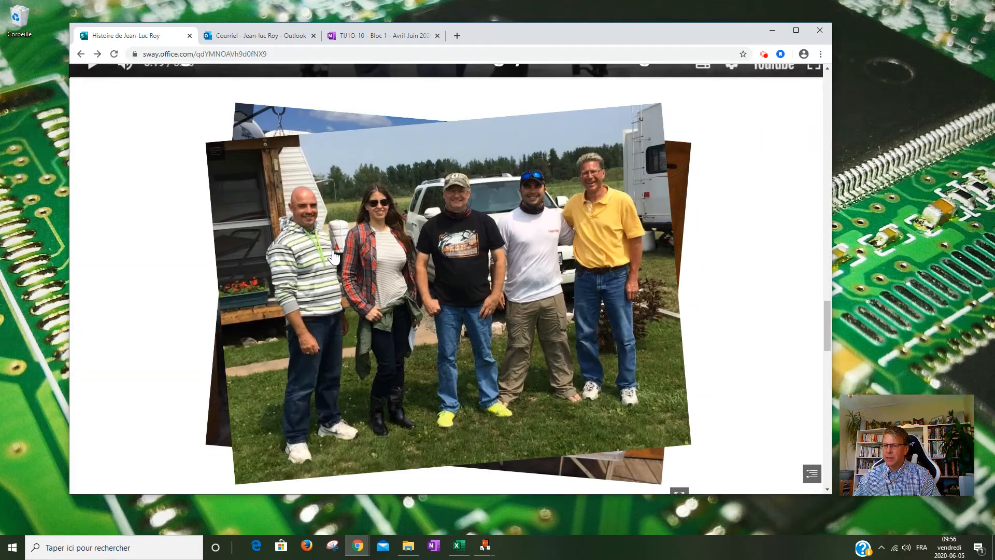
pyautogui.moveTo(213, 156)
pyautogui.click(250, 124)
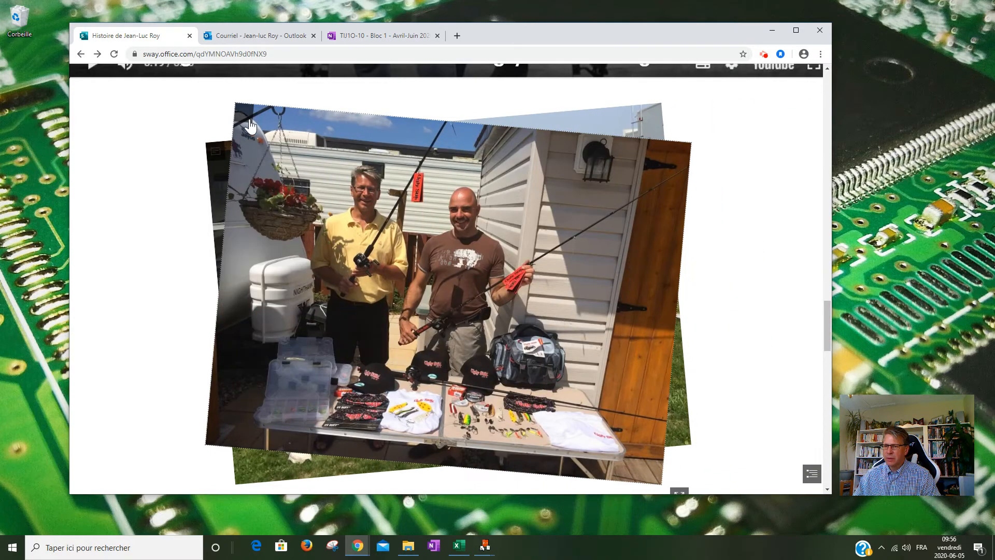
pyautogui.moveTo(245, 121)
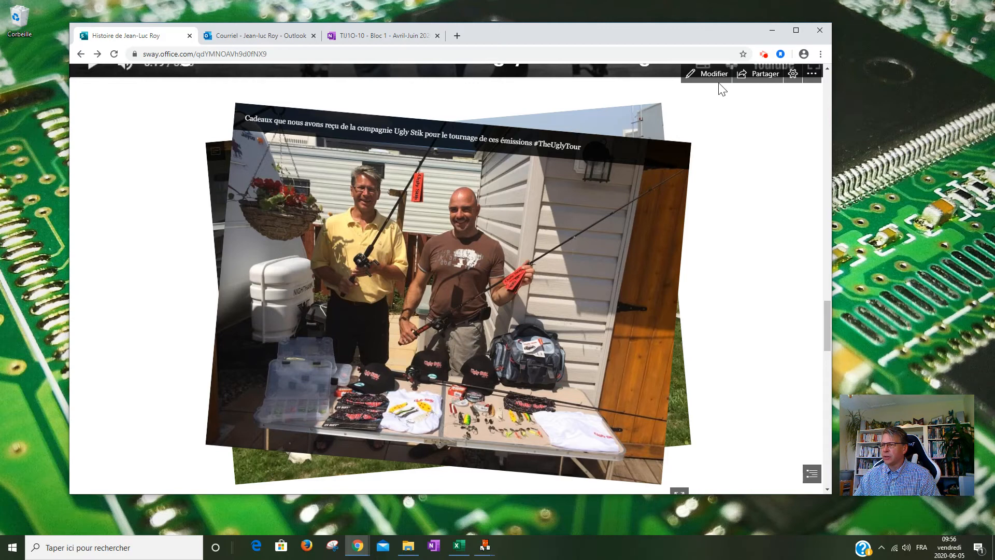
pyautogui.click(710, 74)
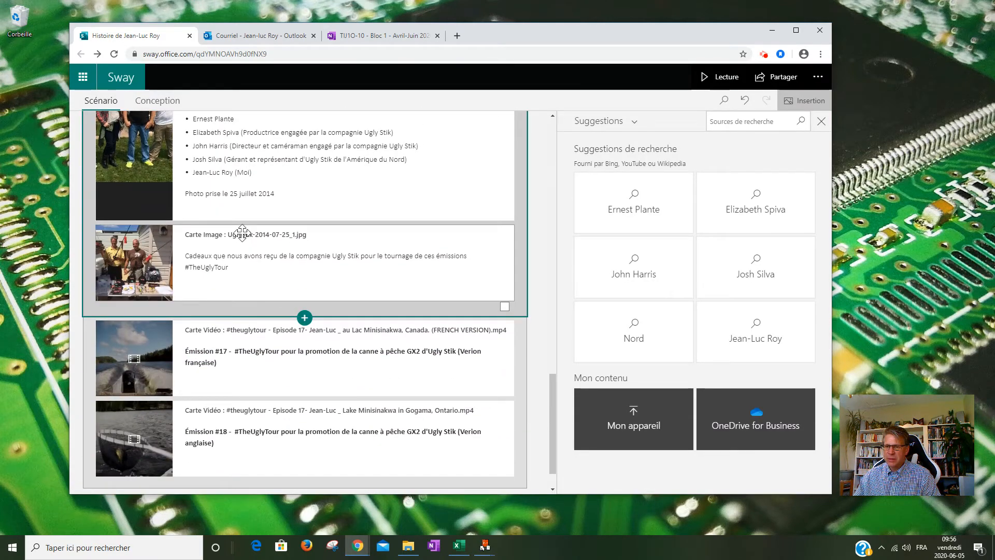
# Insert an empty image card below the Pile group, outside it and above the Episode 17 French video card
pyautogui.scroll(2, 242, 230)
pyautogui.scroll(-3, 232, 218)
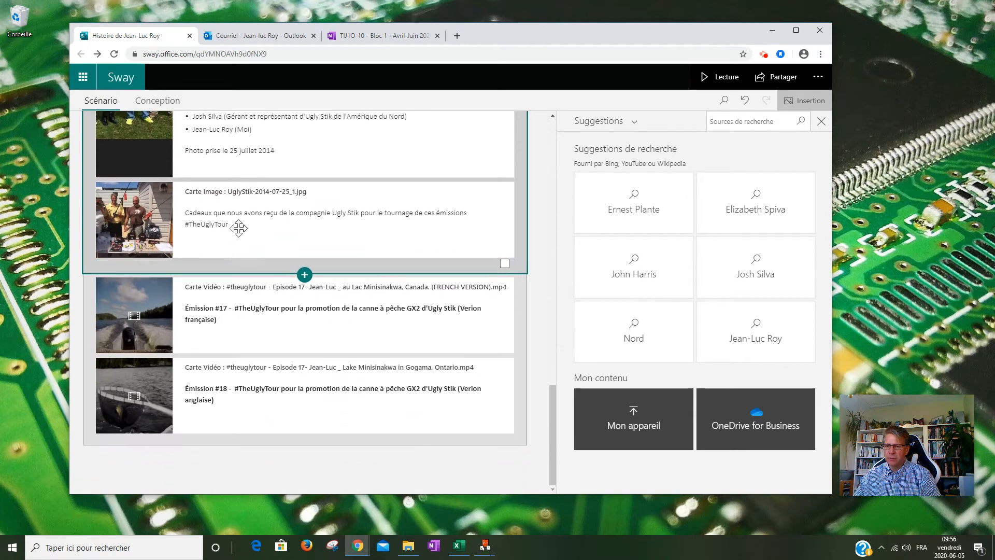
pyautogui.scroll(1, 241, 249)
pyautogui.scroll(2, 235, 365)
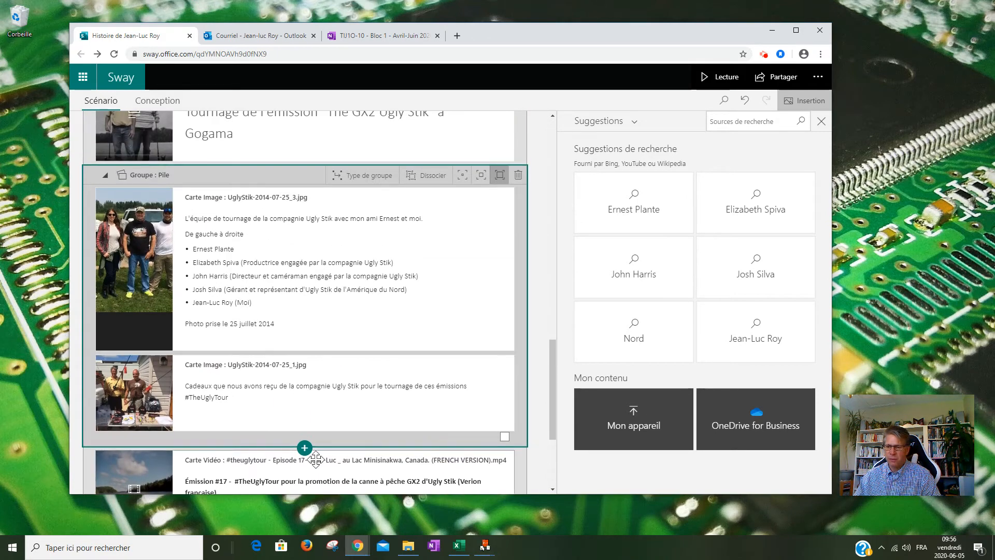
pyautogui.click(304, 447)
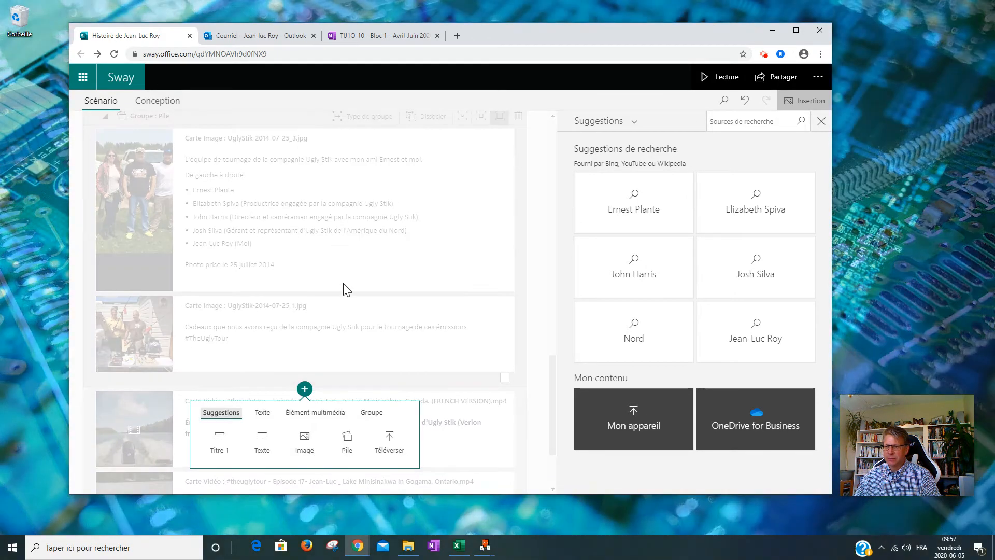
pyautogui.click(310, 444)
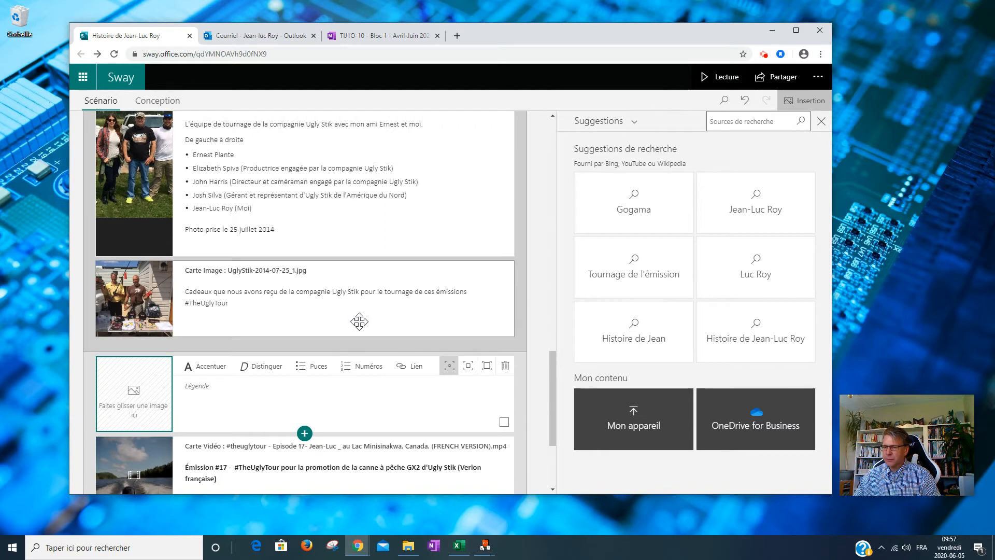
# Add an image card below the gifts photo inside the Pile group and fill it with UglyStik-2014-07-25_2.jpg from the device
pyautogui.click(351, 303)
pyautogui.click(305, 340)
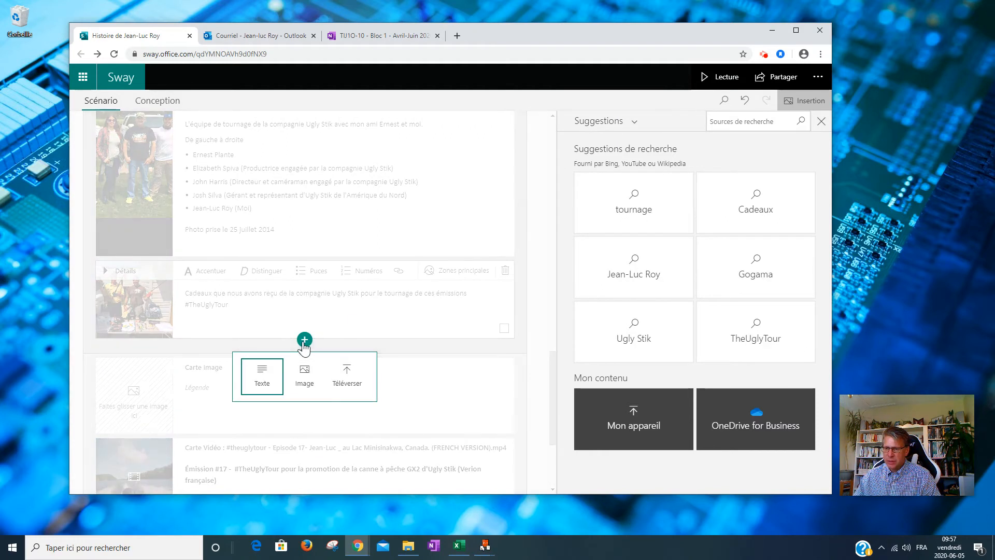
pyautogui.click(306, 379)
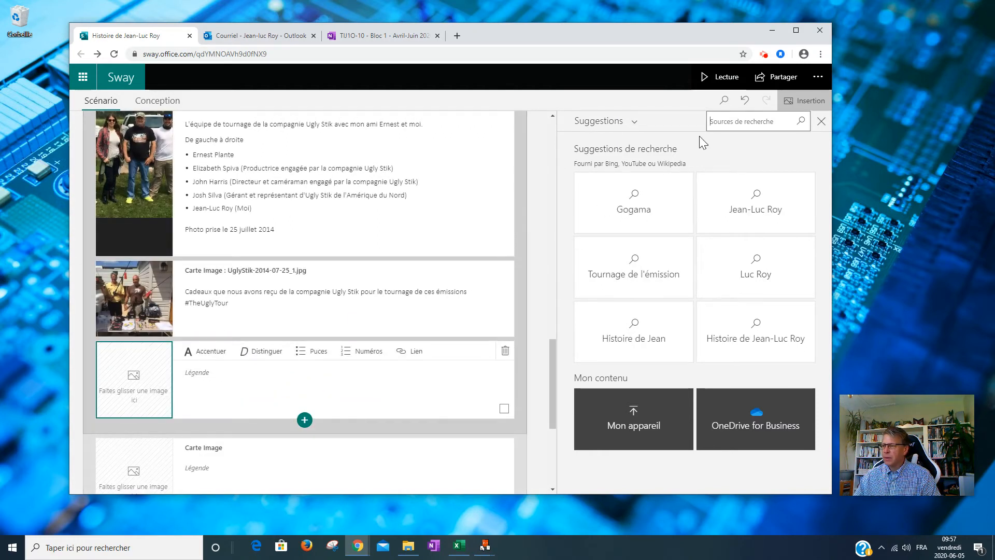
pyautogui.click(633, 122)
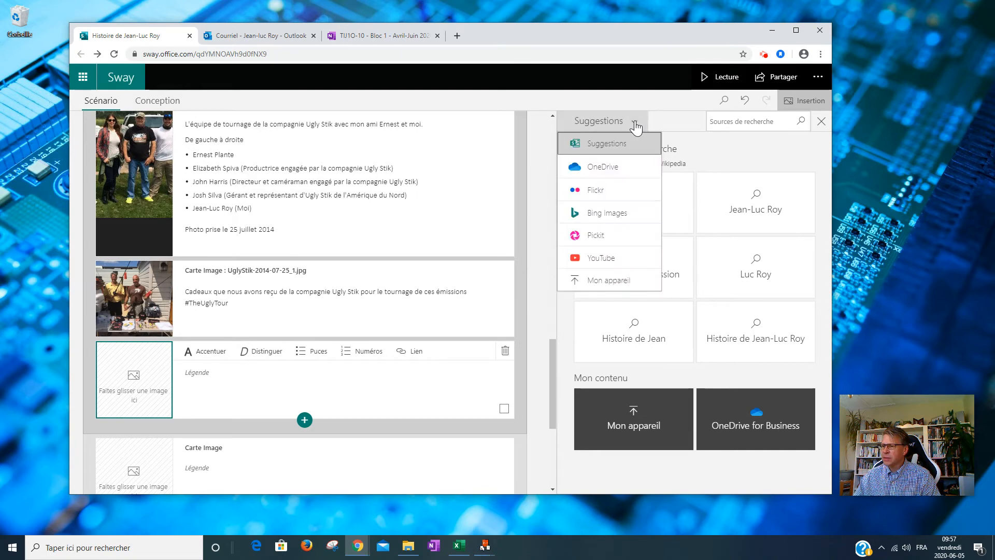
pyautogui.click(596, 281)
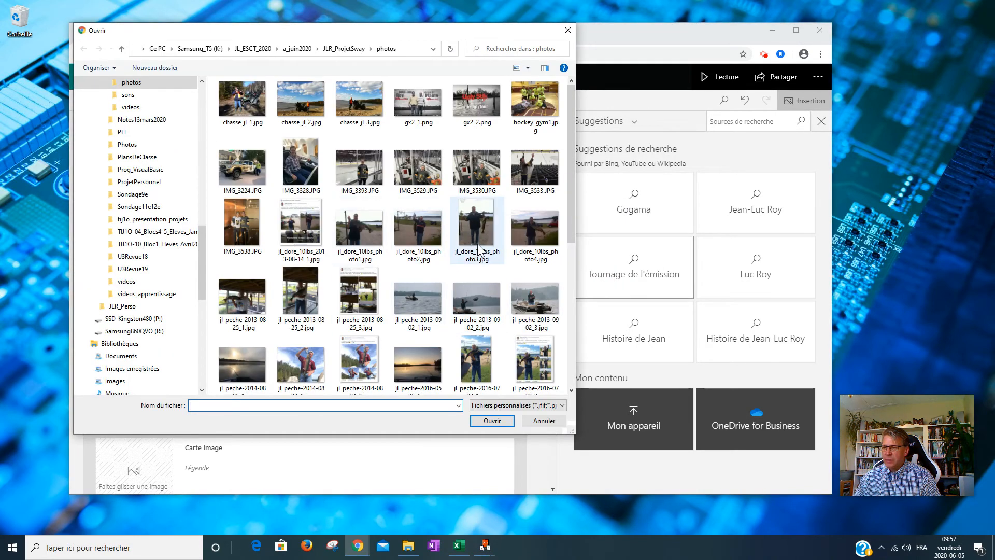
pyautogui.scroll(-2, 502, 340)
pyautogui.scroll(-5, 369, 355)
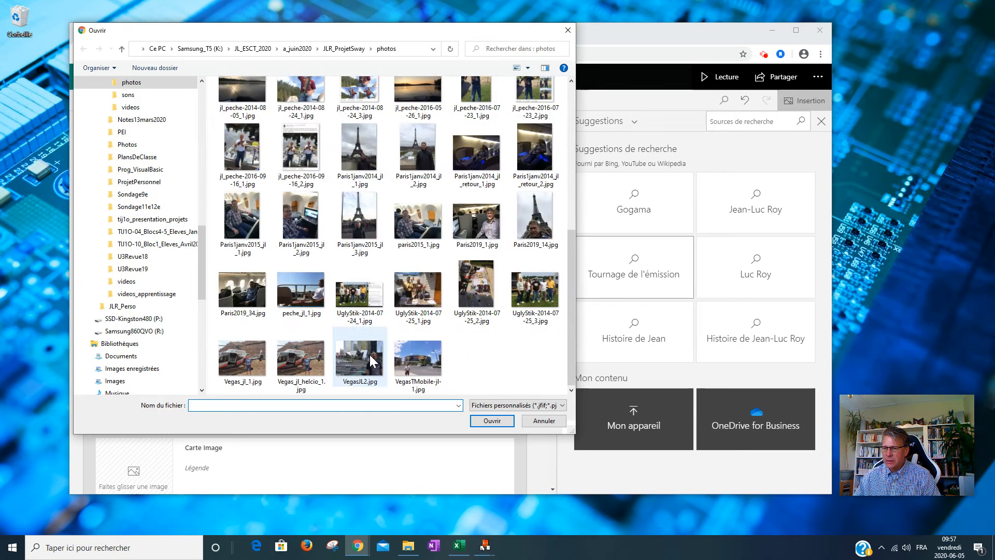
pyautogui.click(476, 287)
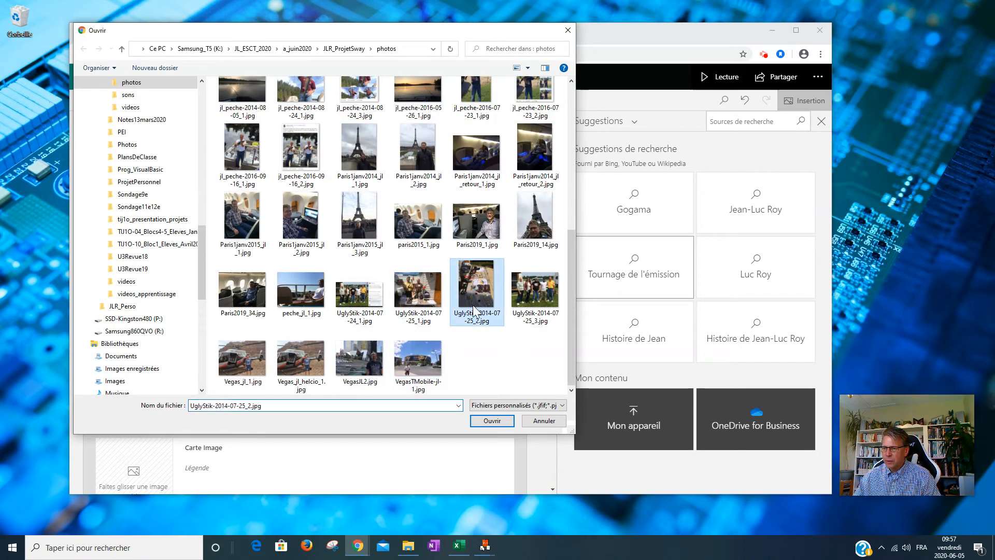
pyautogui.click(487, 422)
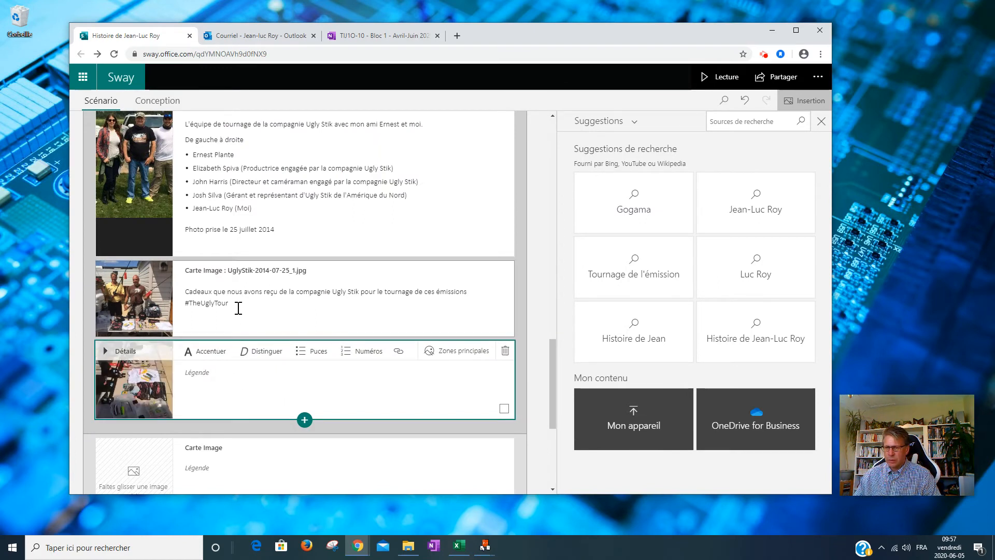
# Copy the caption of gifts photo UglyStik-2014-07-25_1.jpg into the caption of UglyStik-2014-07-25_2.jpg
pyautogui.moveTo(238, 307); pyautogui.dragTo(169, 290)
pyautogui.hotkey('ctrl', 'c')
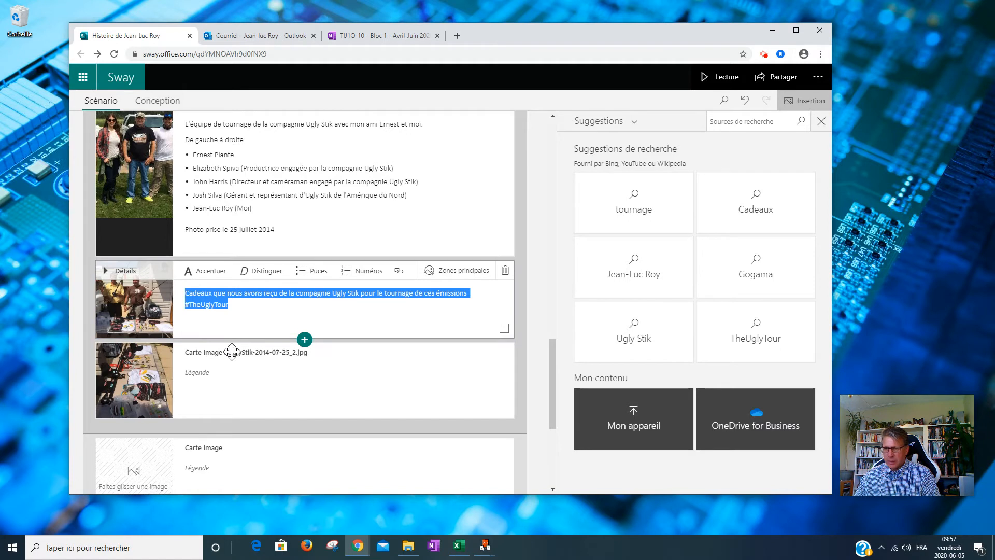
pyautogui.click(216, 376)
pyautogui.hotkey('ctrl', 'v')
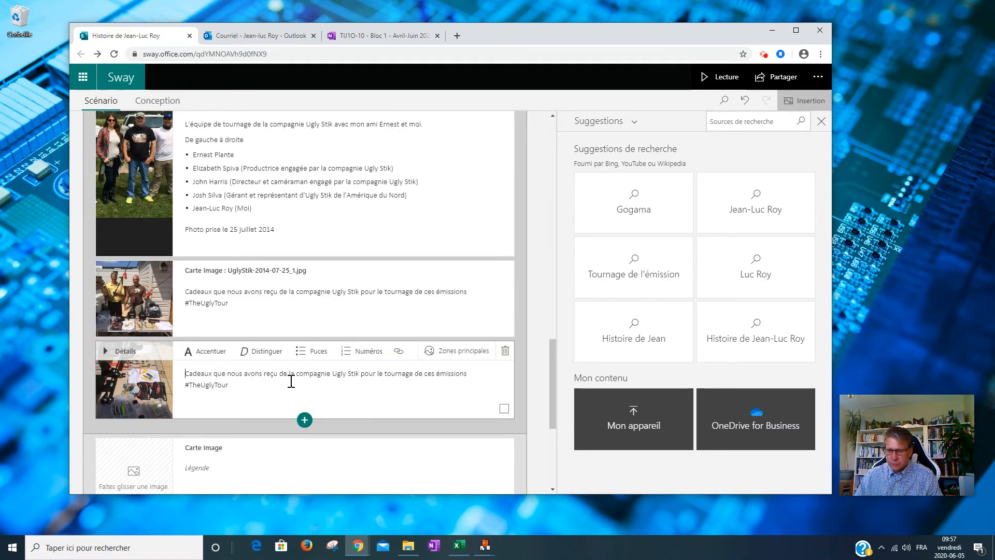
# Reword the UglyStik-2014-07-25_2.jpg caption to begin "Un vue plus détaillée des cadeaux que nous avons reçus"
pyautogui.write('Un vue plus ')
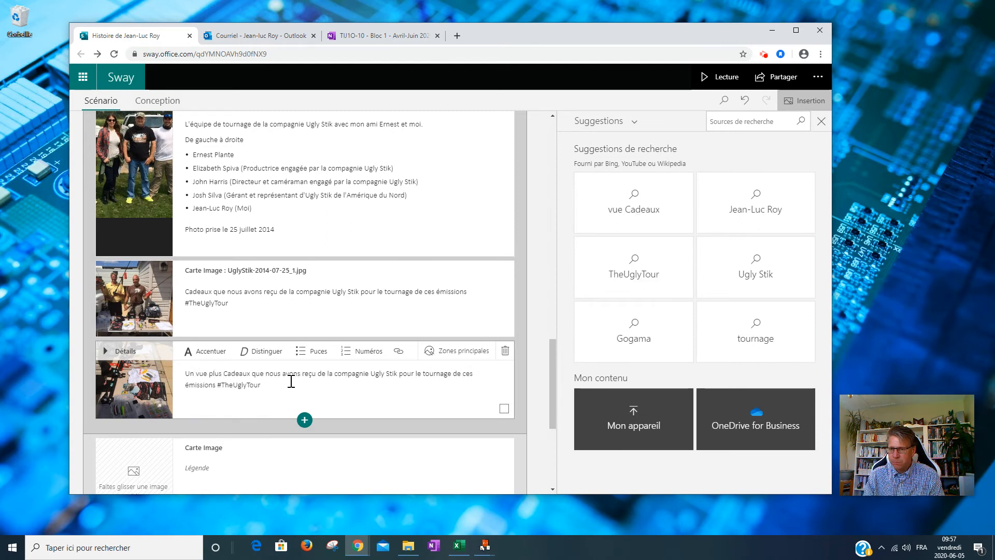
pyautogui.write('détaillée')
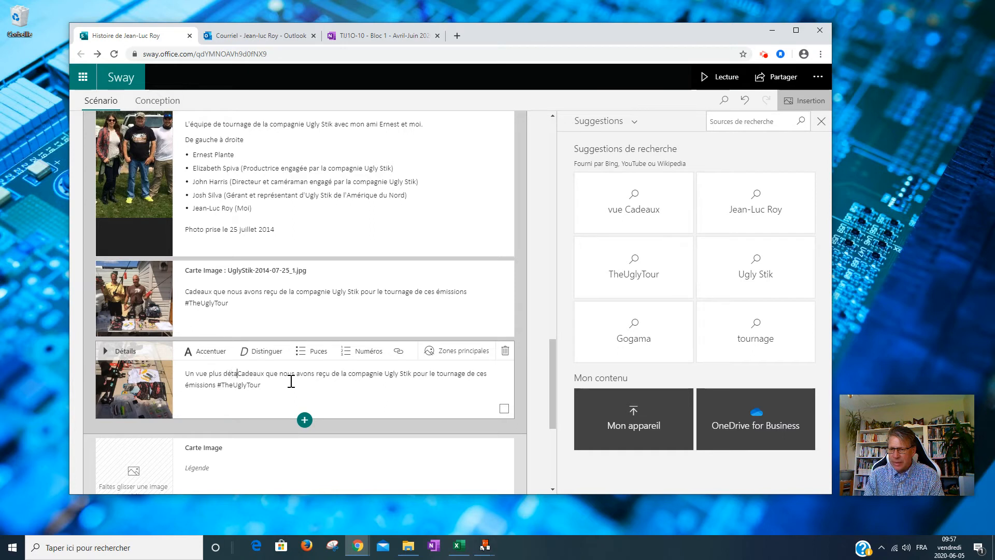
pyautogui.write(' des')
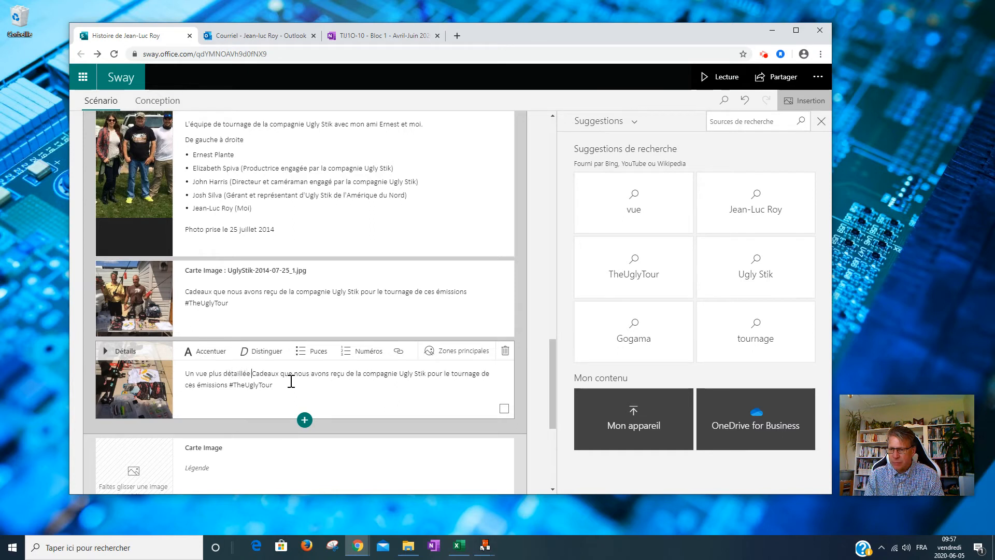
pyautogui.press('Delete')
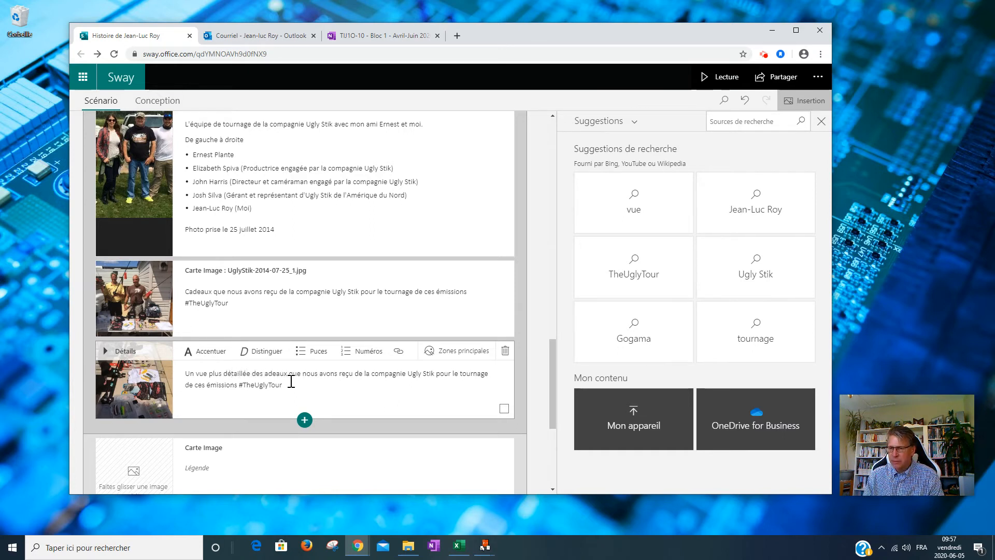
pyautogui.write('ce')
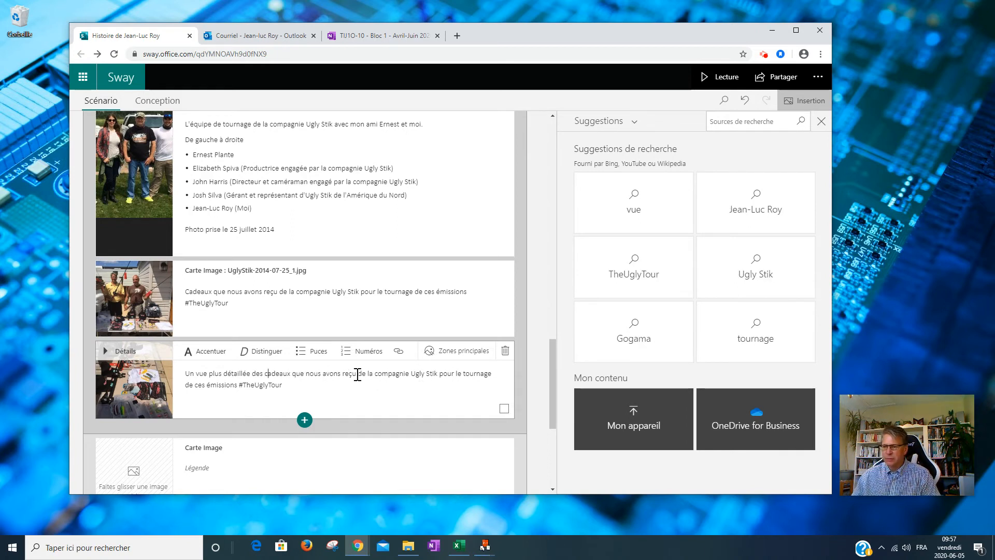
pyautogui.write('s')
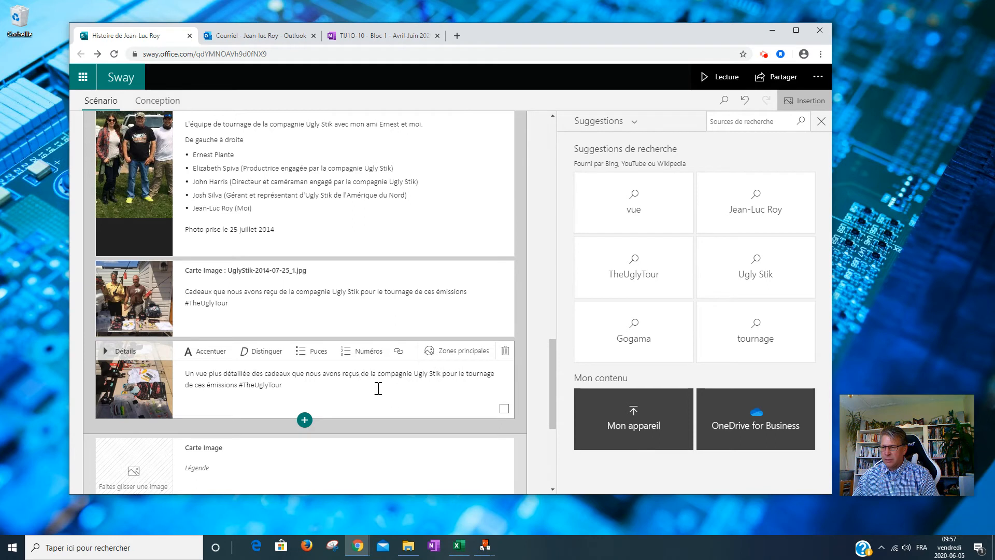
# Correct "reçu" to "reçus" in the caption of gifts photo UglyStik-2014-07-25_1.jpg
pyautogui.click(281, 290)
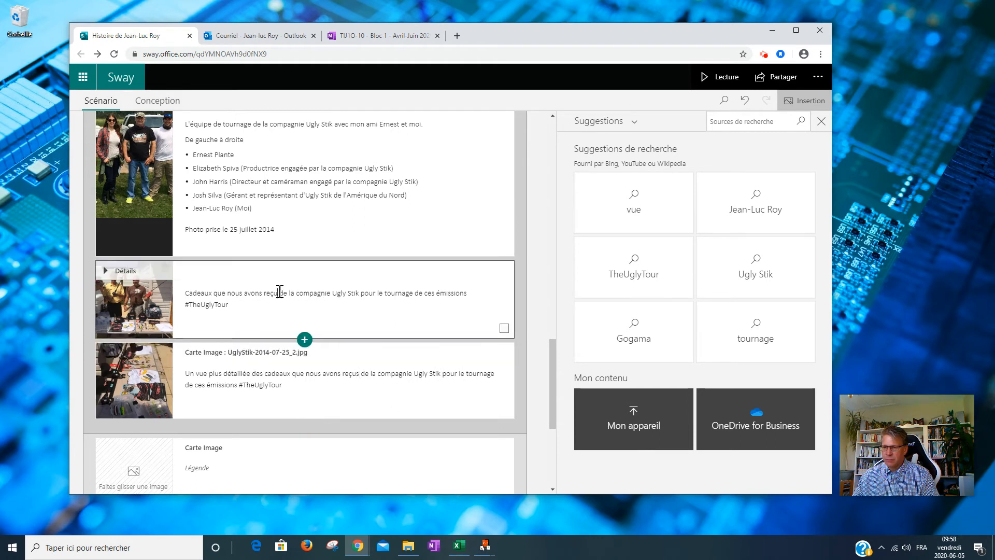
pyautogui.write('s')
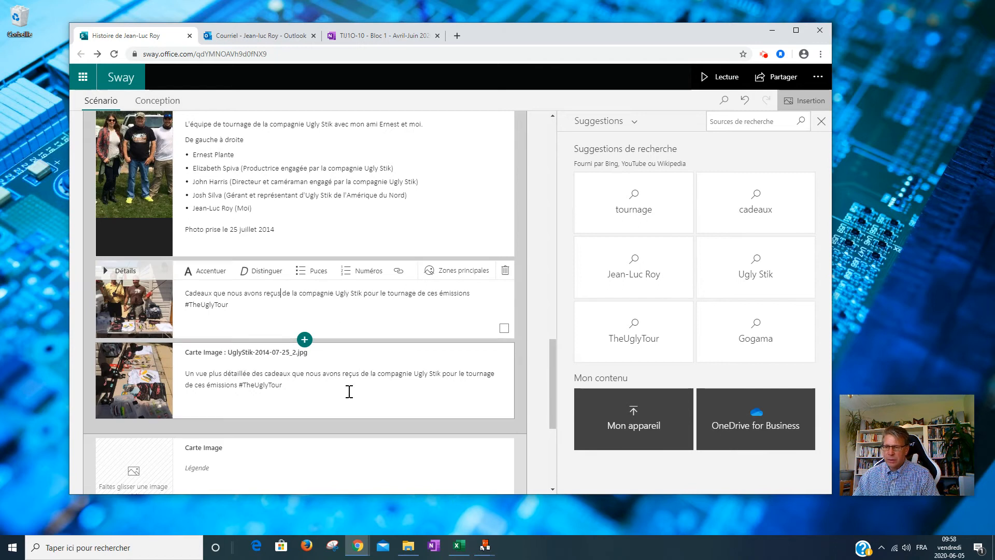
pyautogui.click(346, 386)
# Delete the empty image card between the Pile group and the Episode 17 French video card
pyautogui.scroll(-3, 353, 392)
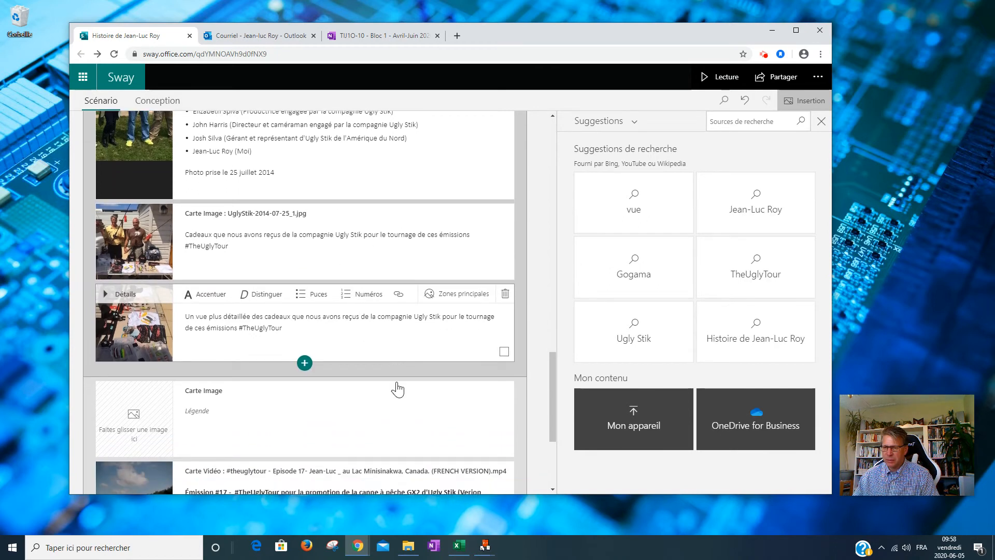
pyautogui.click(284, 340)
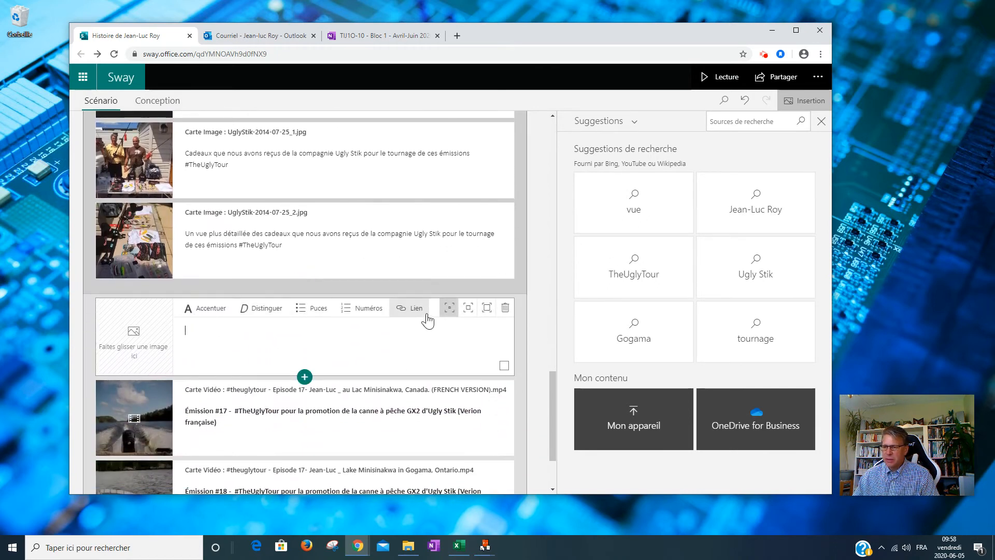
pyautogui.click(505, 309)
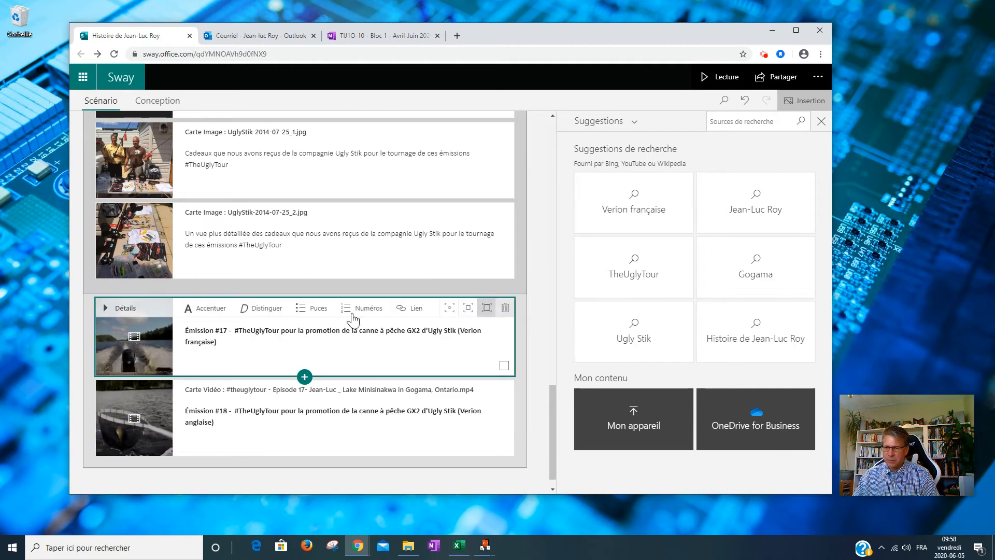
# Review the Ugly Stik section's title, Pile group and video cards in the storyline
pyautogui.scroll(3, 363, 267)
pyautogui.scroll(2, 306, 269)
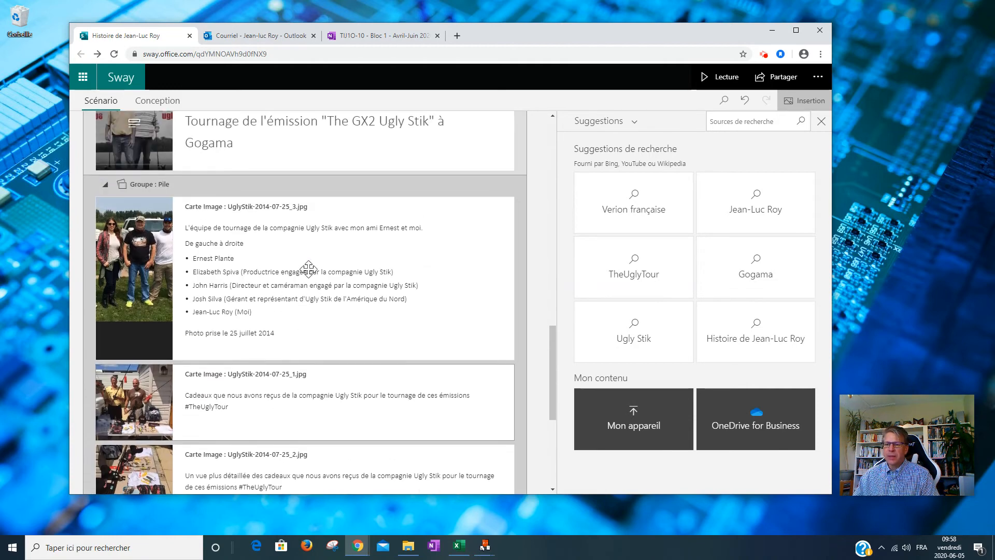
pyautogui.scroll(2, 317, 305)
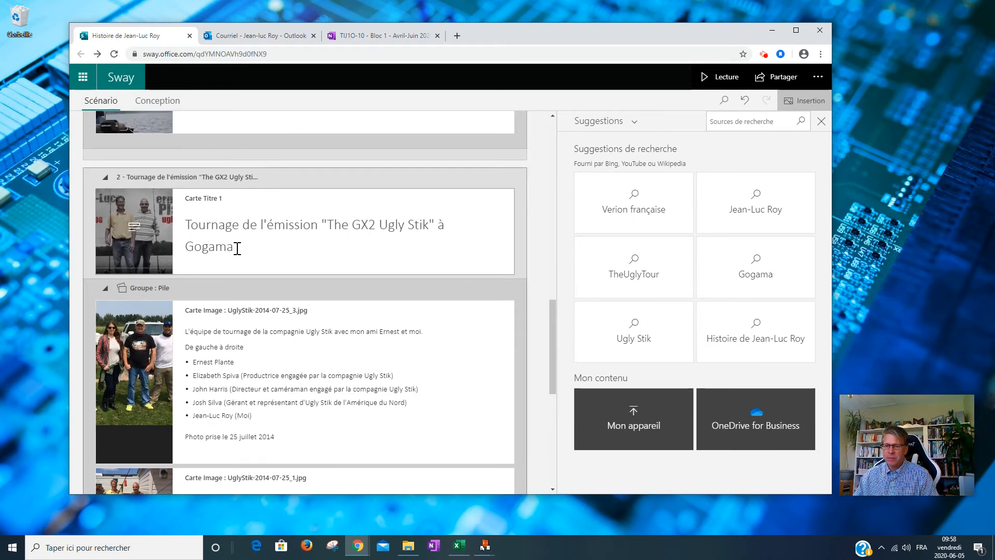
pyautogui.scroll(-2, 237, 249)
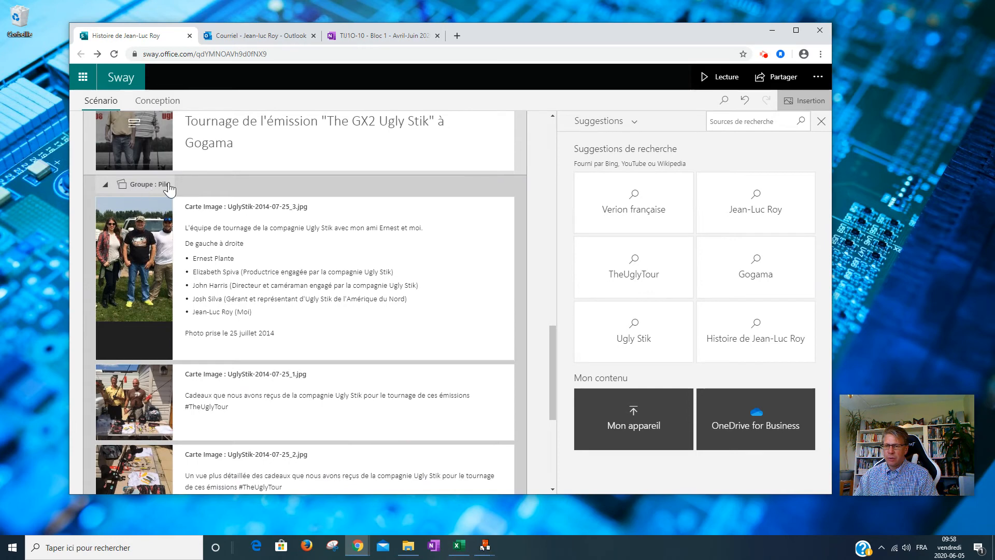
pyautogui.scroll(-3, 249, 280)
pyautogui.scroll(-2, 232, 304)
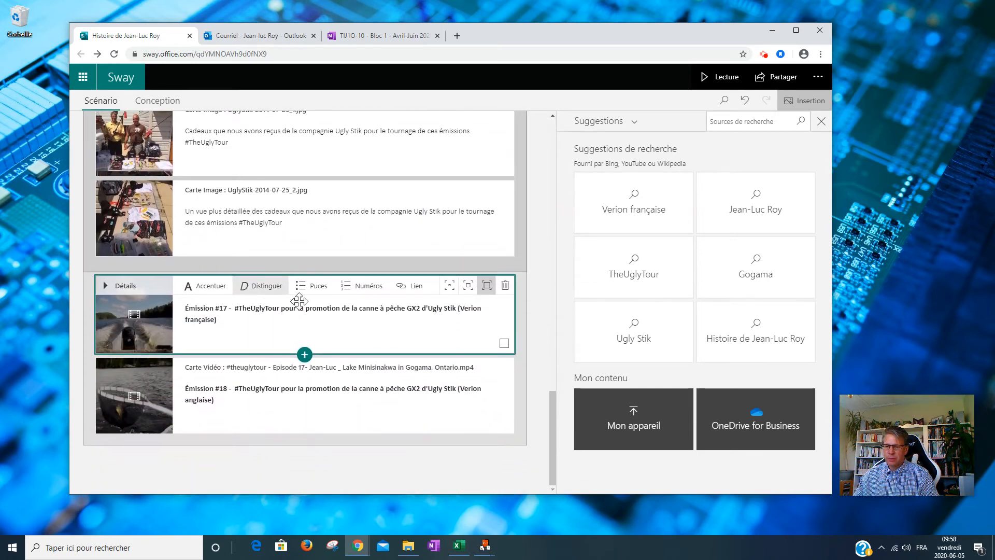
pyautogui.scroll(6, 310, 388)
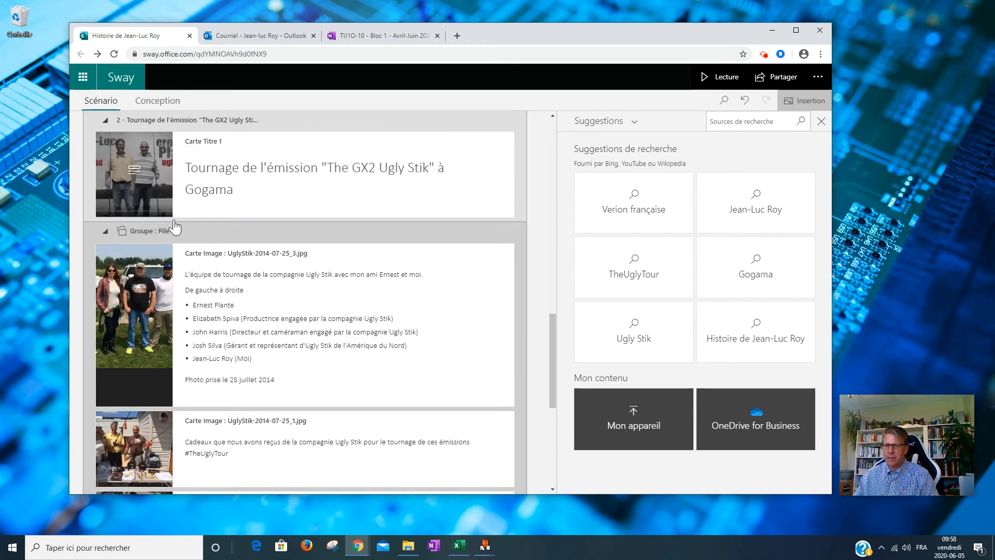
# Play the Sway story and advance through the cover to the photo stack under "Mes activités d'été"
pyautogui.click(725, 82)
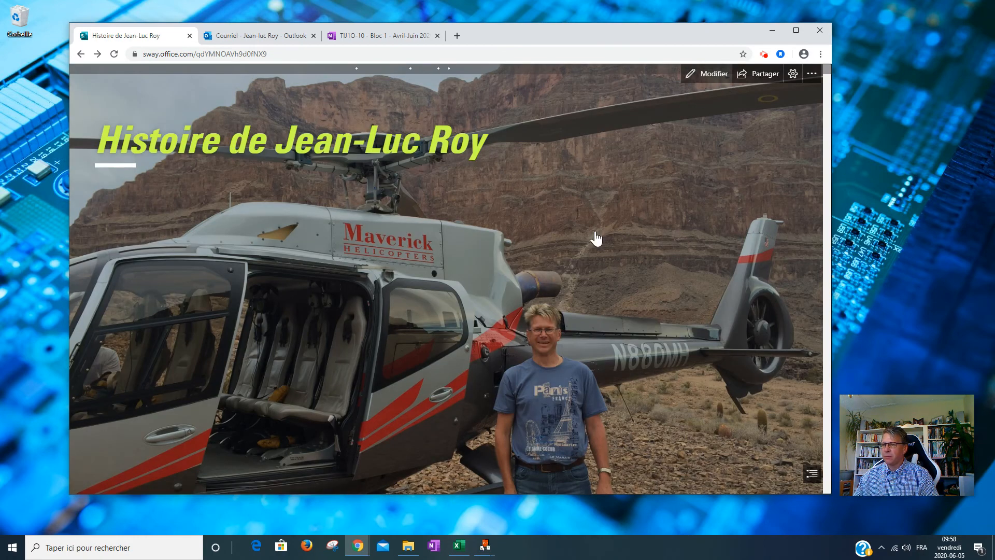
pyautogui.scroll(-3, 507, 302)
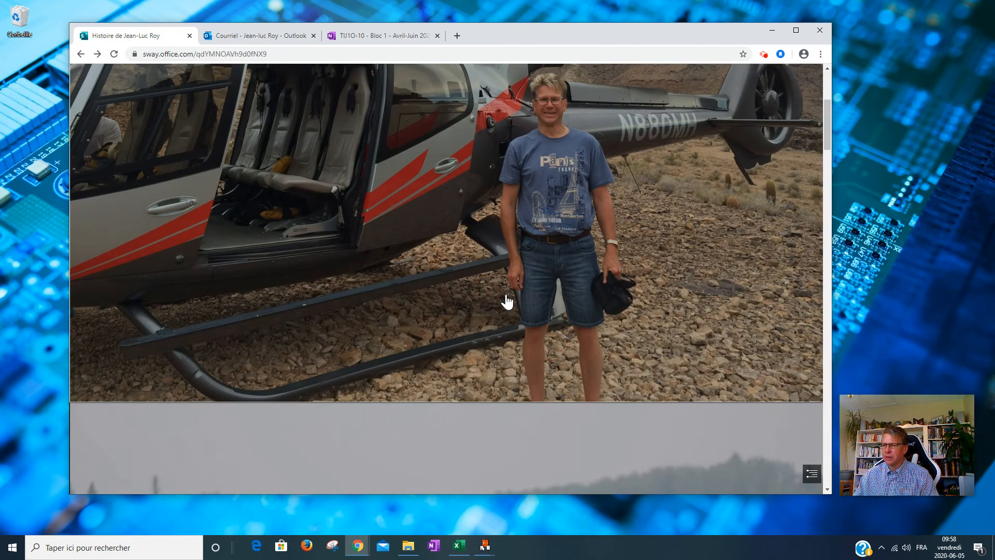
pyautogui.scroll(-5, 507, 303)
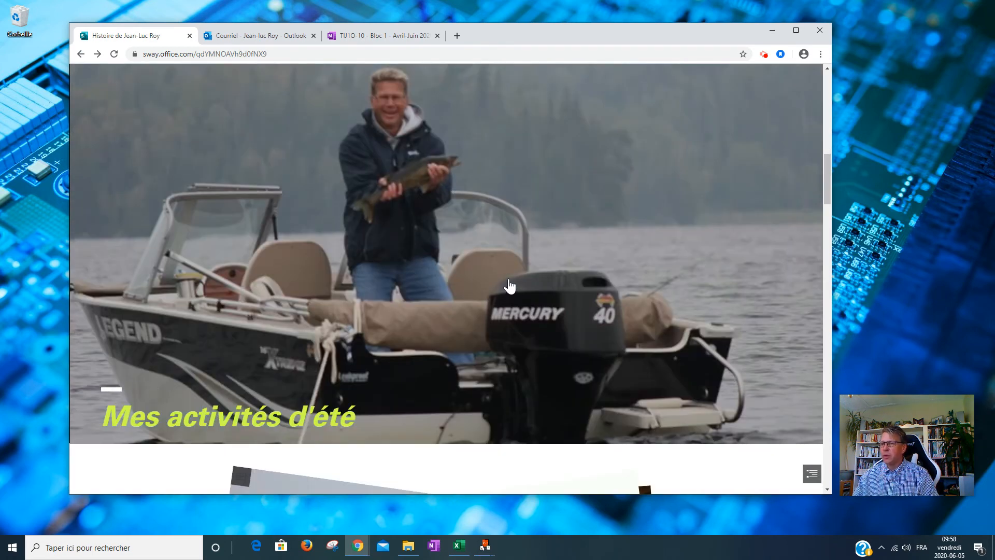
pyautogui.scroll(-3, 515, 262)
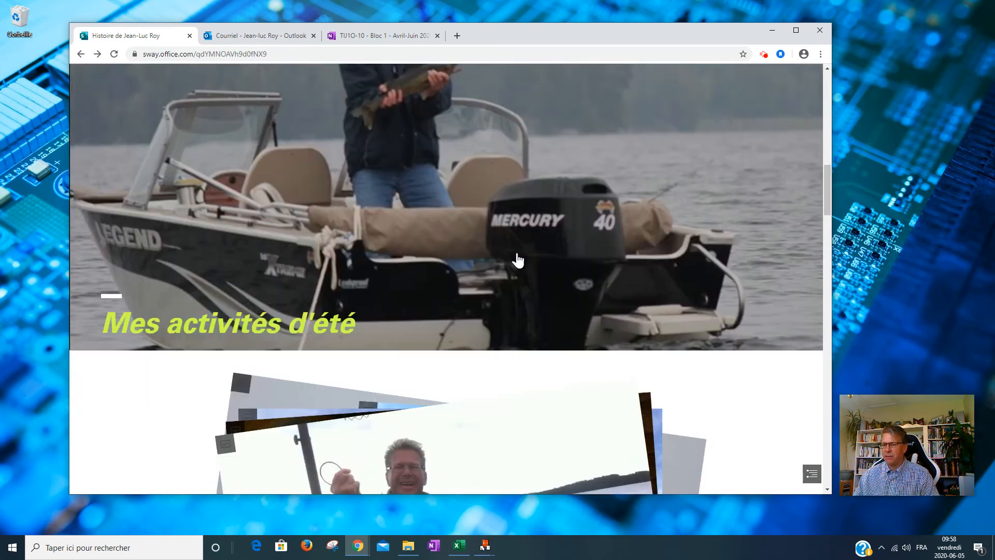
pyautogui.scroll(-3, 518, 261)
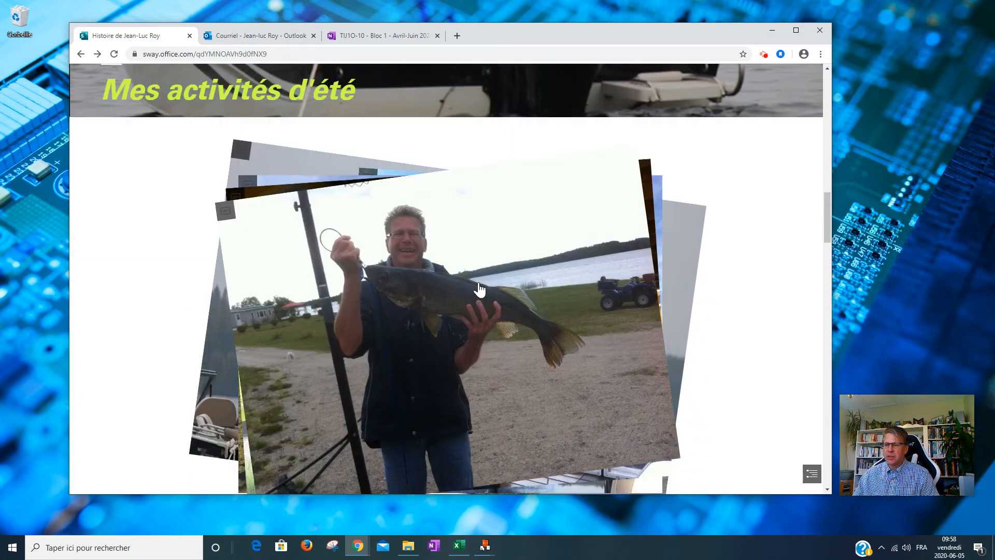
# Flip through the fishing photos in the summer activities stack and reveal the caption of the 14 août 2013 catch
pyautogui.scroll(-3, 415, 291)
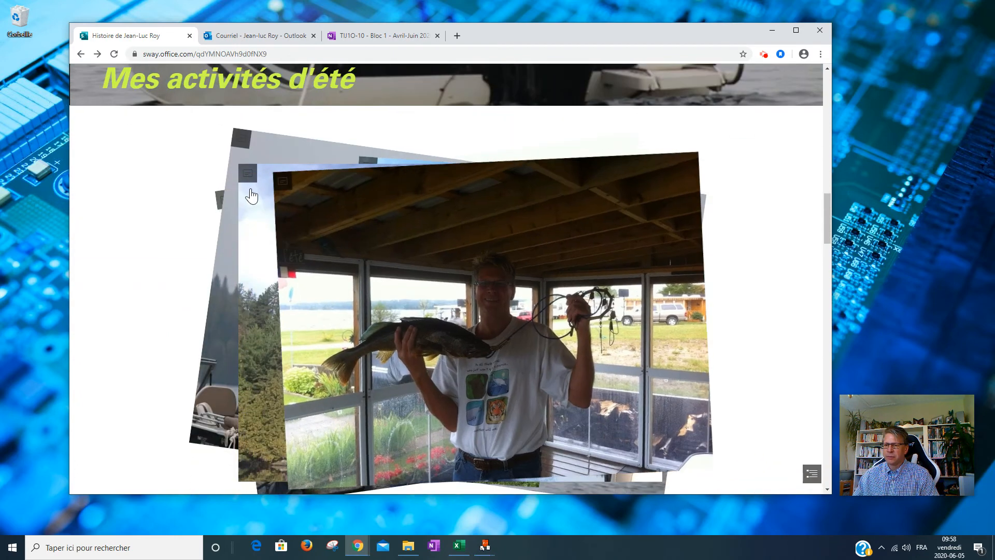
pyautogui.click(248, 174)
pyautogui.scroll(-3, 311, 207)
pyautogui.scroll(-3, 362, 177)
pyautogui.scroll(-3, 353, 182)
pyautogui.click(226, 185)
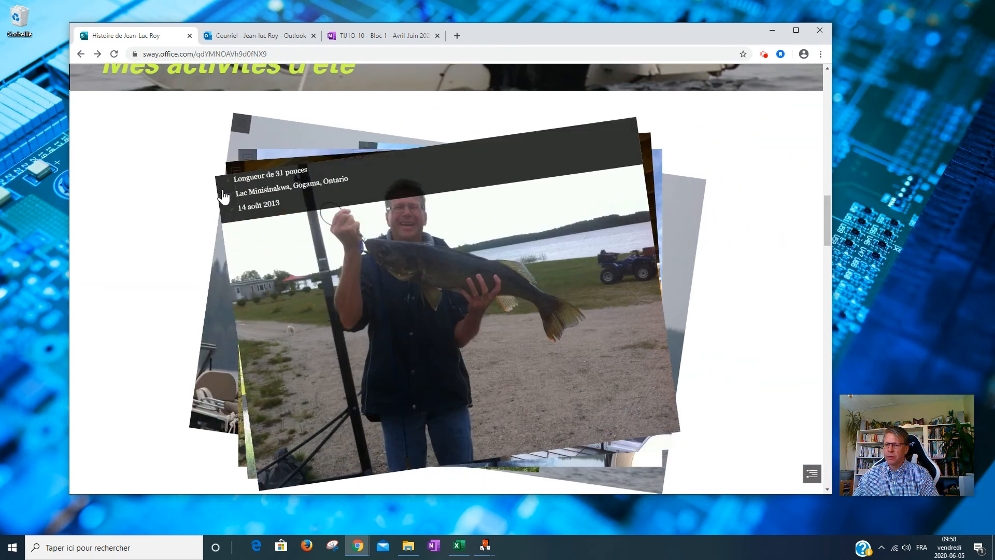
pyautogui.scroll(-3, 462, 351)
pyautogui.scroll(-5, 545, 327)
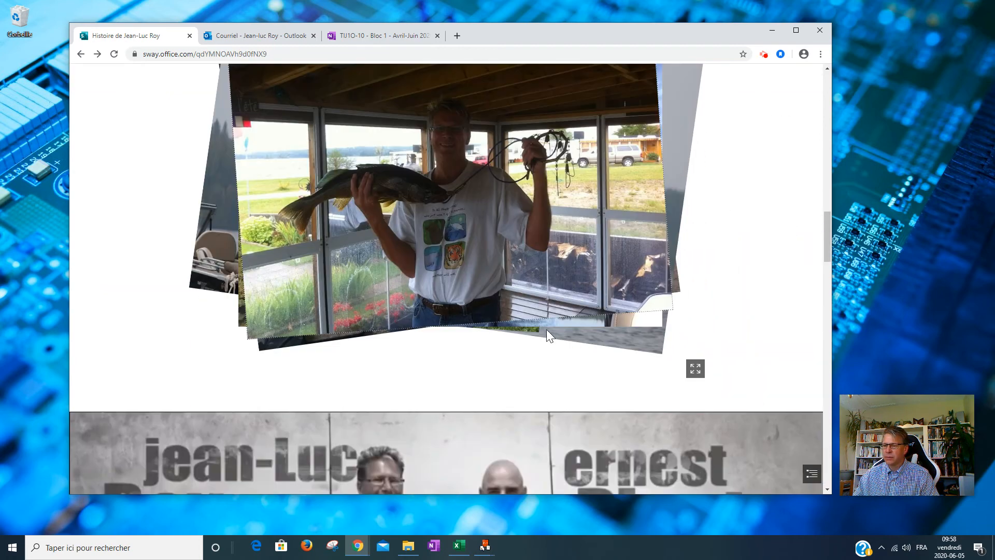
# Flip through the Ugly Stik photo stack and reveal the captions of the film crew photo and both gifts photos
pyautogui.scroll(-4, 542, 326)
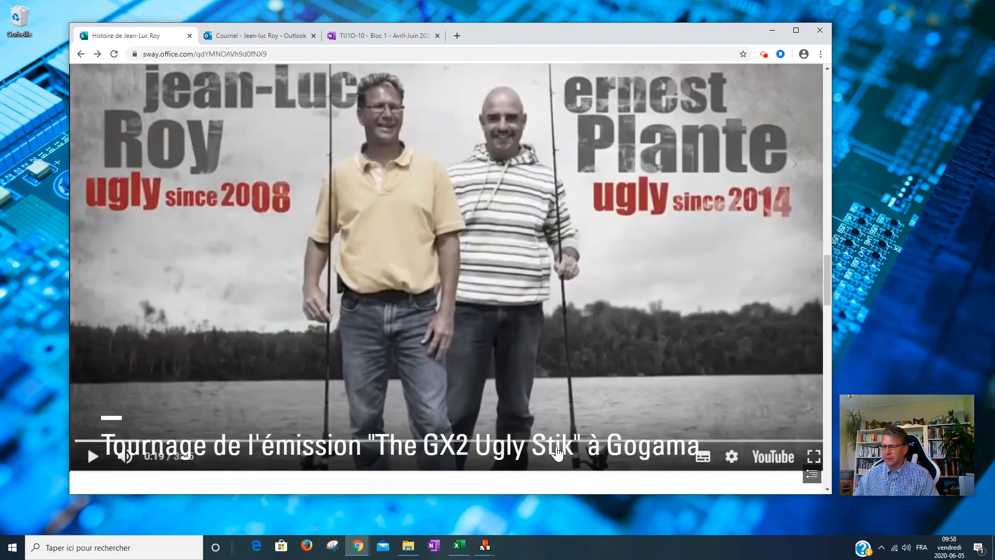
pyautogui.scroll(-6, 557, 454)
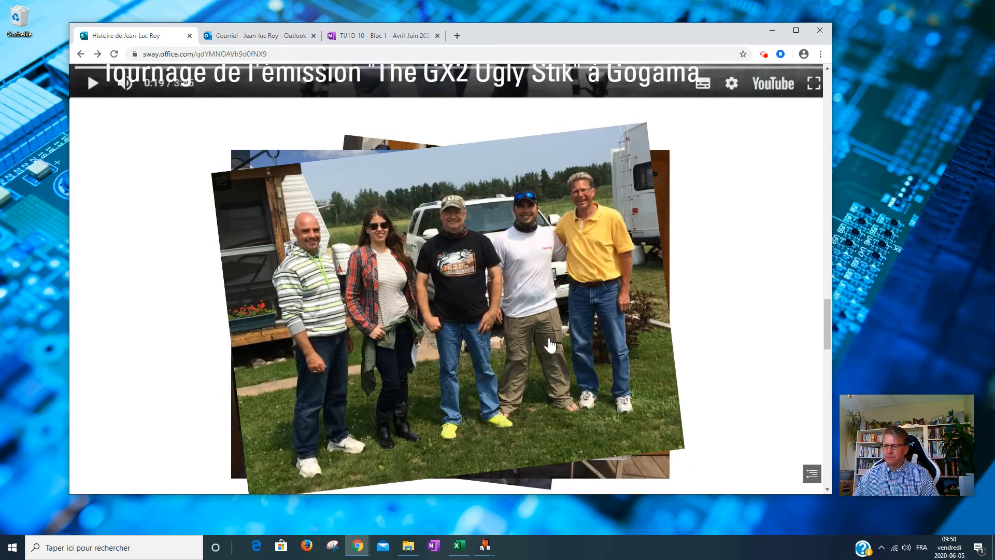
pyautogui.click(220, 186)
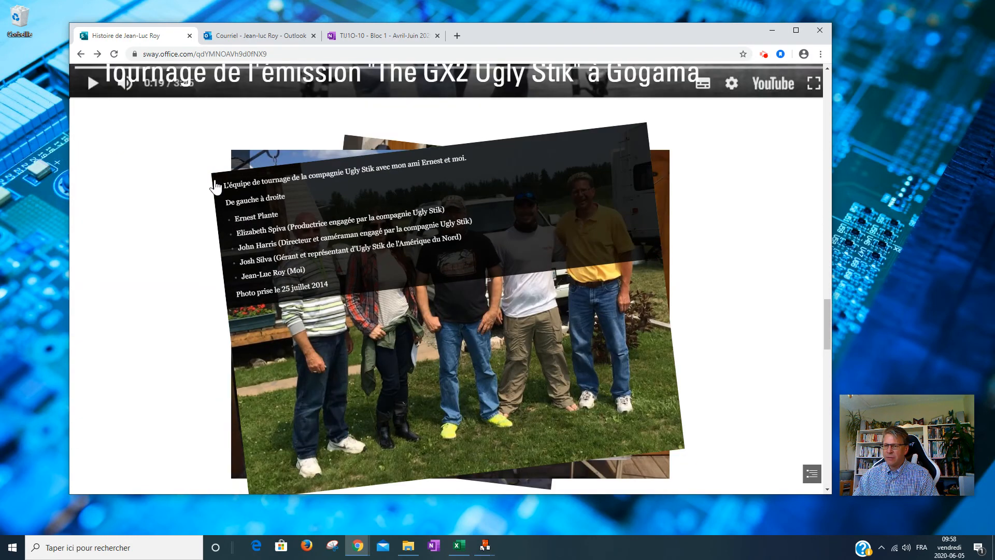
pyautogui.click(376, 366)
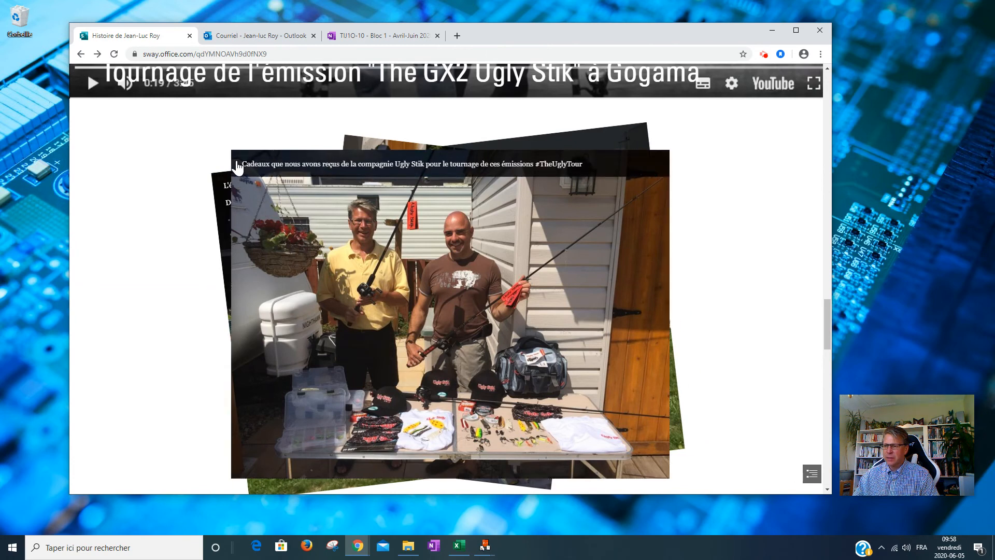
pyautogui.click(468, 324)
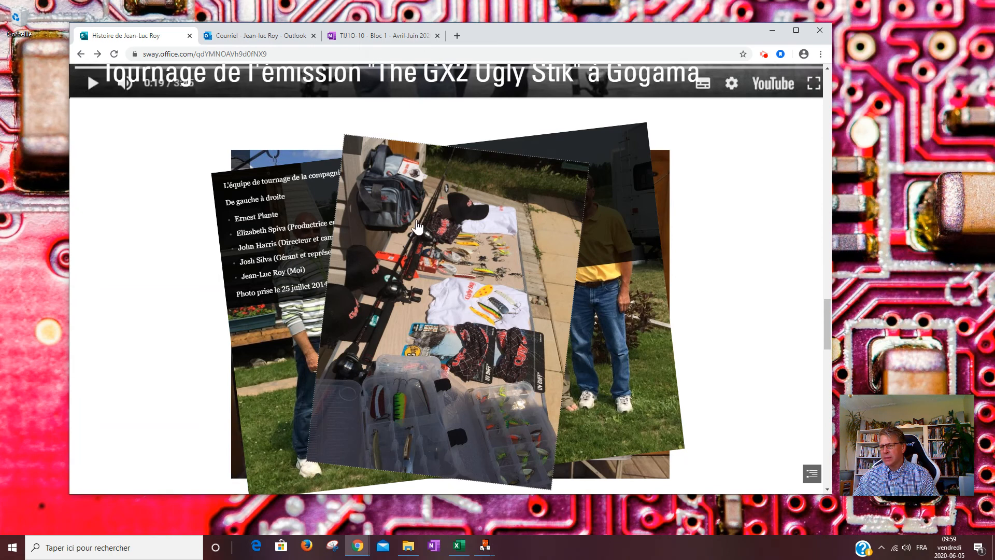
pyautogui.moveTo(355, 155)
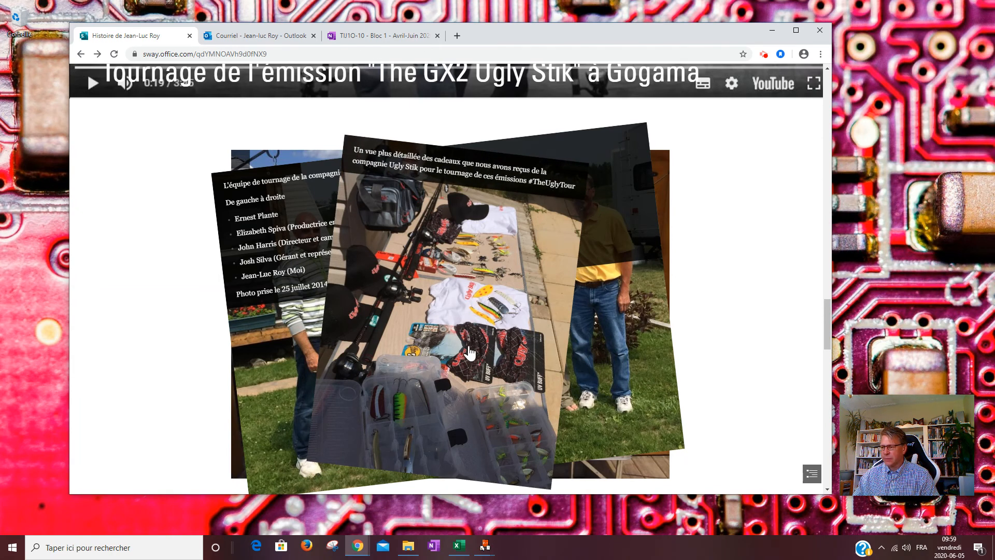
# Play the French Émission #17 and English Émission #18 videos and check the captions beneath them
pyautogui.scroll(-5, 633, 359)
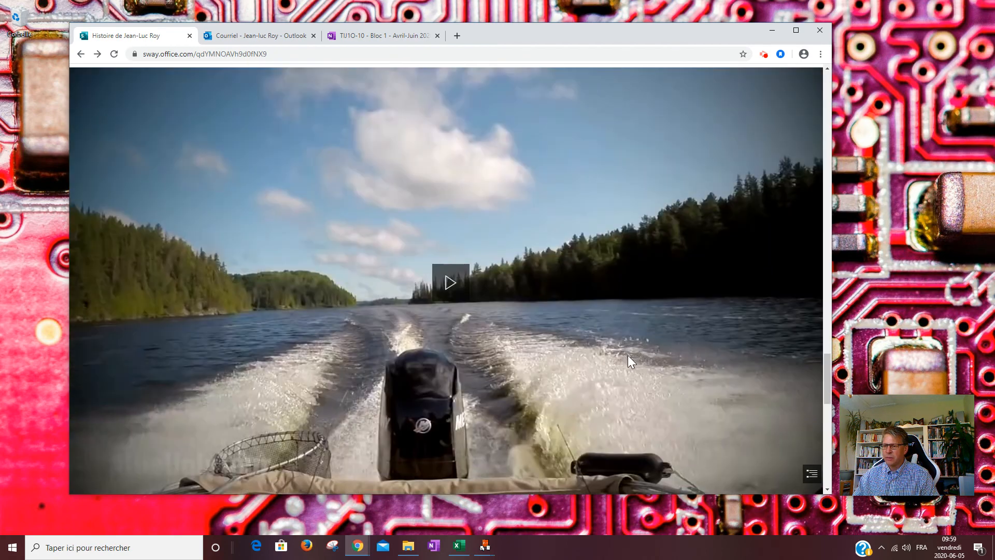
pyautogui.click(449, 284)
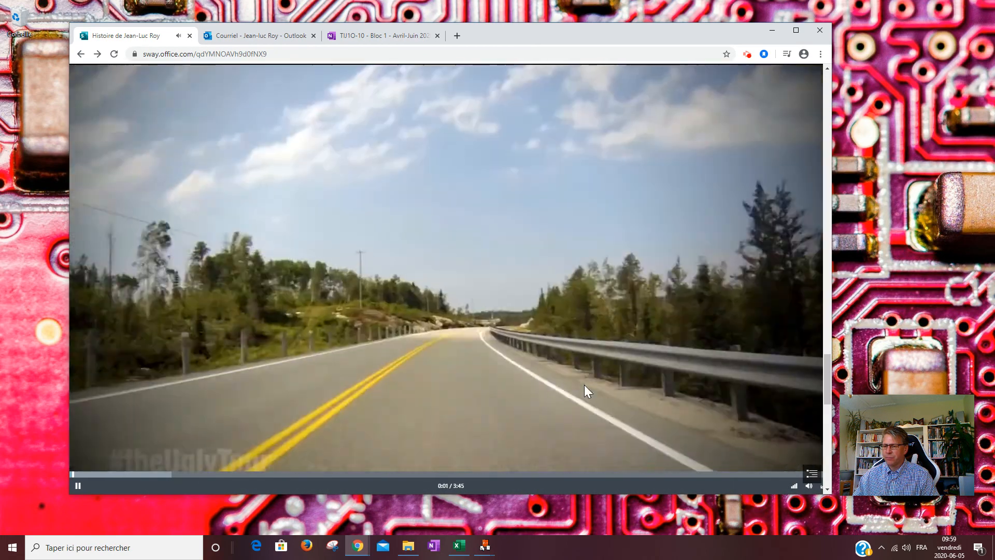
pyautogui.scroll(-1, 585, 384)
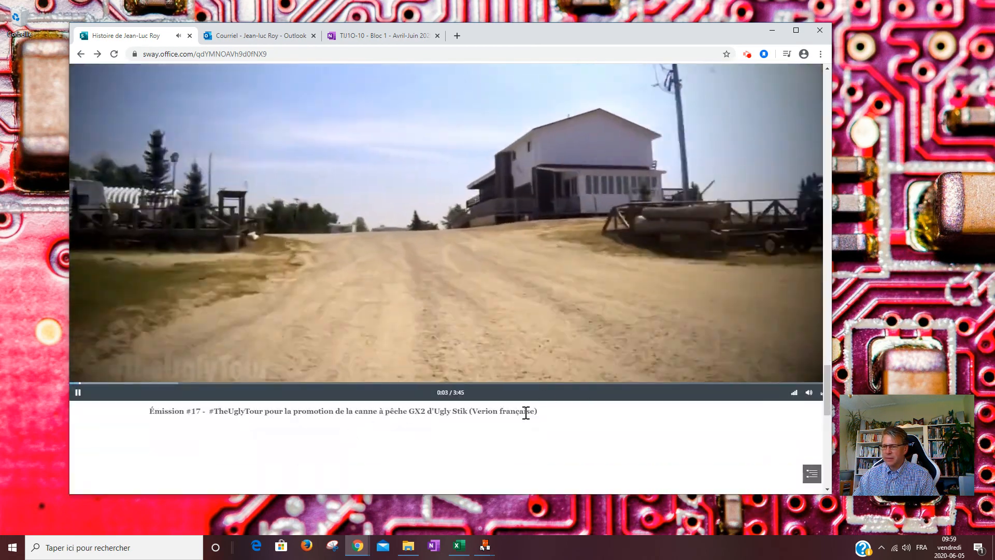
pyautogui.scroll(-5, 526, 413)
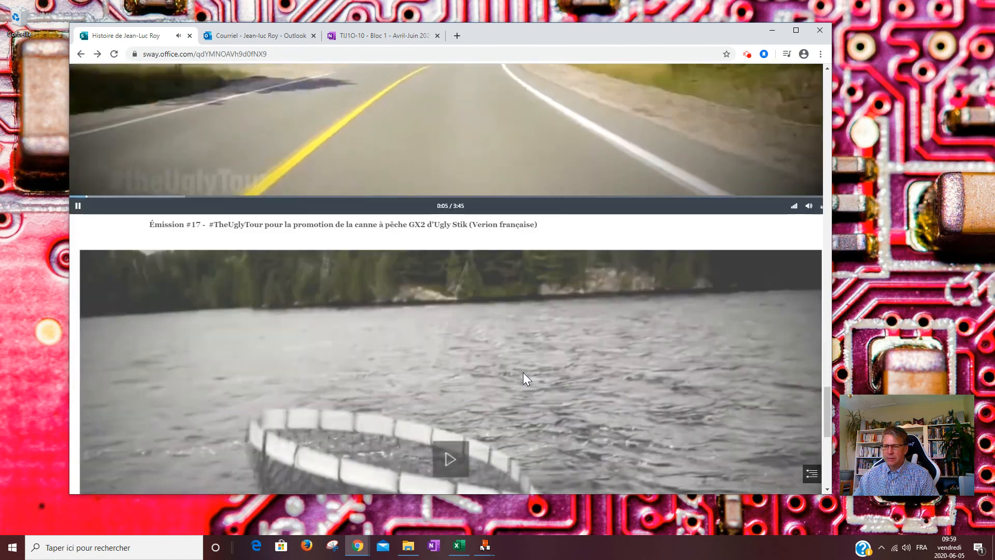
pyautogui.scroll(-2, 521, 369)
pyautogui.click(451, 283)
pyautogui.scroll(-3, 520, 382)
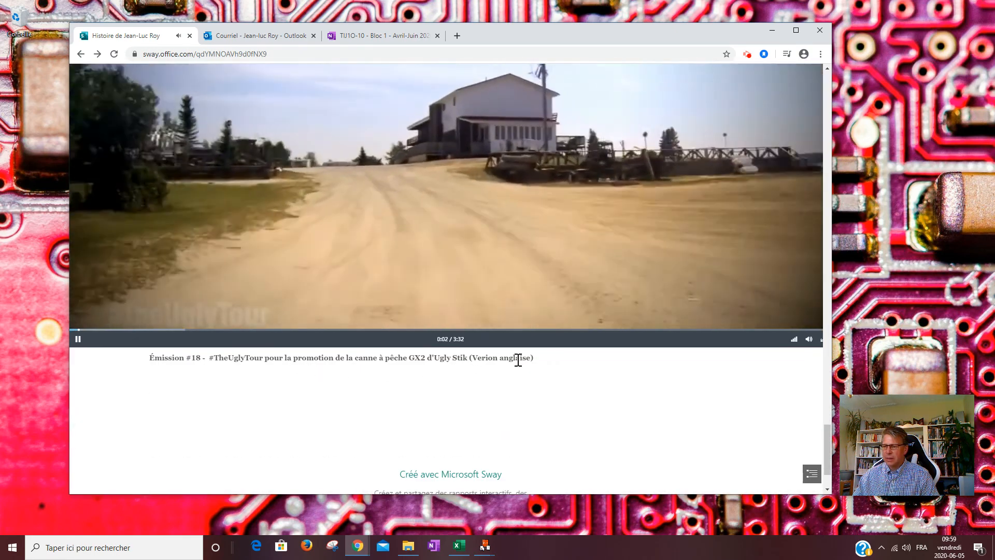
# Go back to the story's cover in the preview and reopen the Sway for editing
pyautogui.scroll(5, 472, 325)
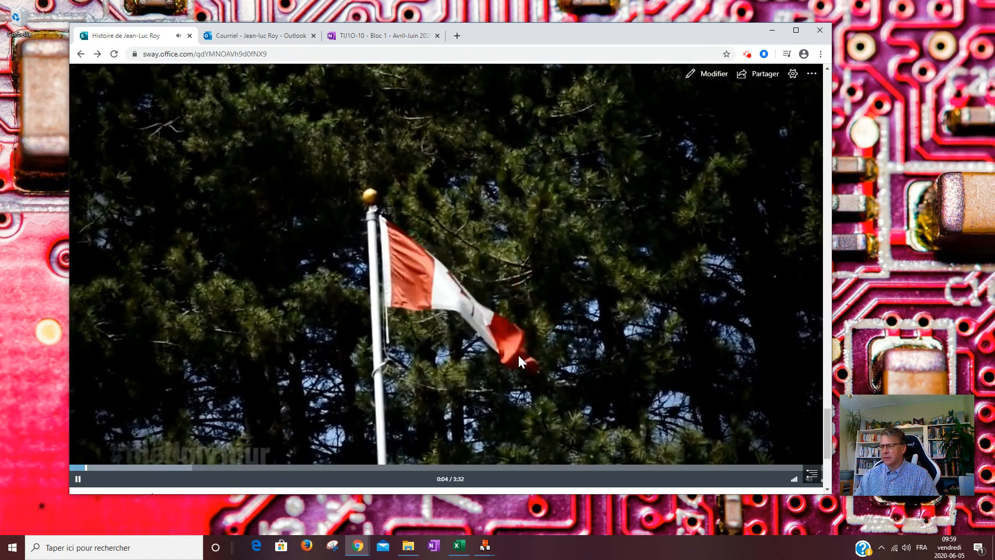
pyautogui.scroll(10, 533, 357)
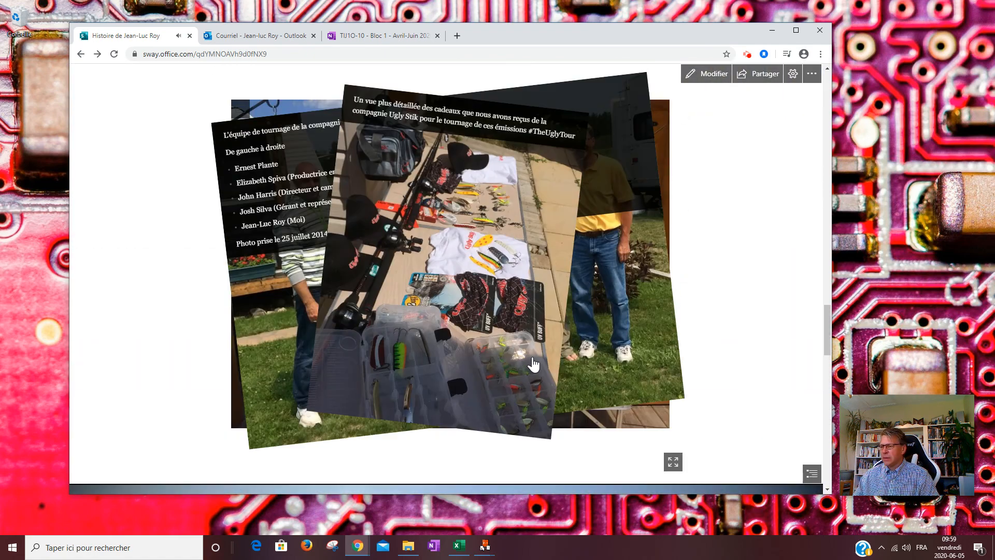
pyautogui.scroll(15, 533, 357)
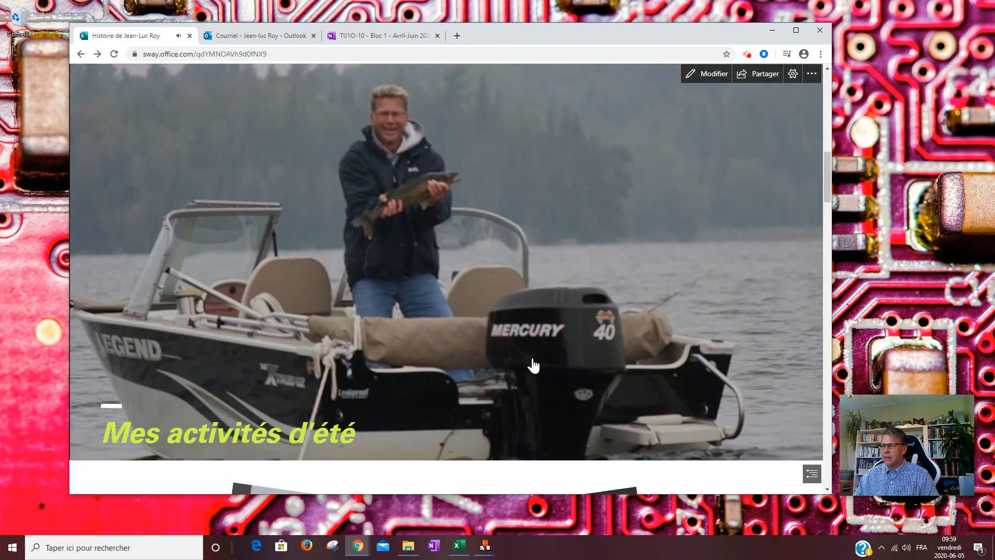
pyautogui.scroll(5, 534, 366)
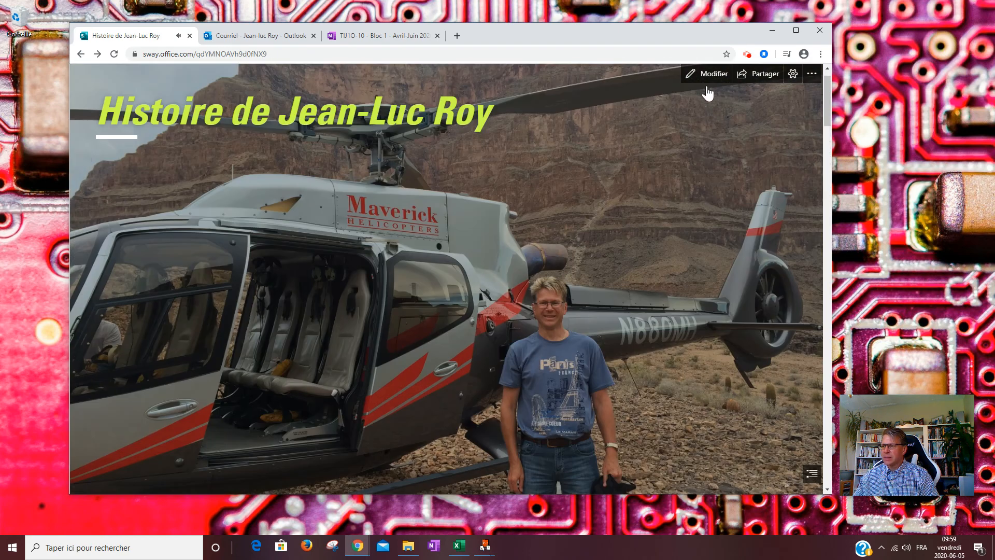
pyautogui.click(694, 76)
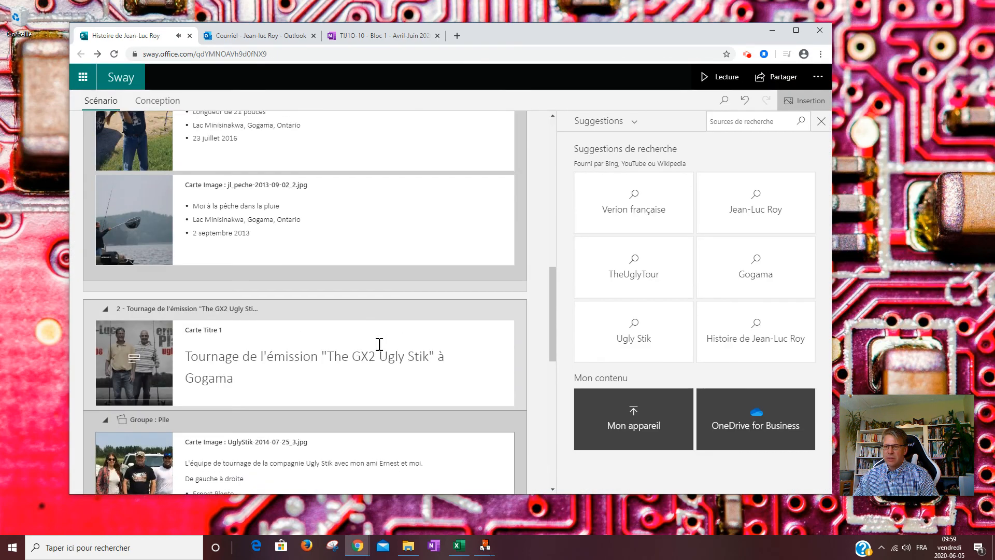
# Review the storyline from the cover card through the summer activities section to the Ugly Stik section
pyautogui.scroll(15, 380, 344)
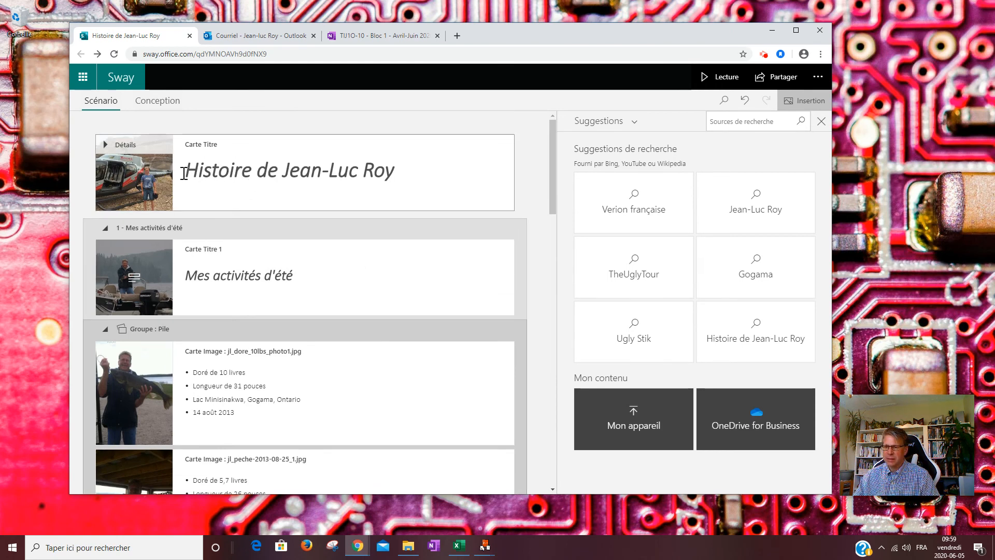
pyautogui.scroll(-1, 321, 305)
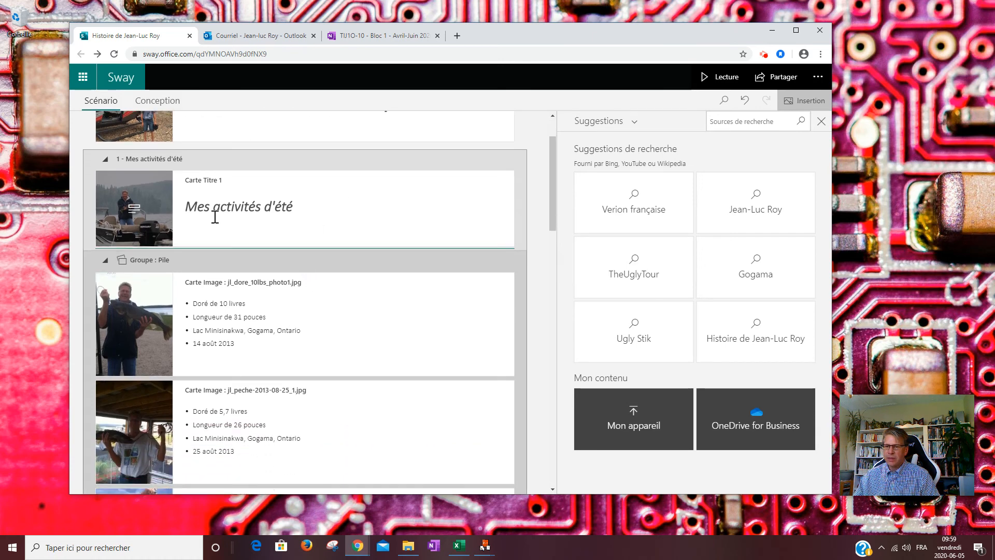
pyautogui.scroll(-8, 267, 316)
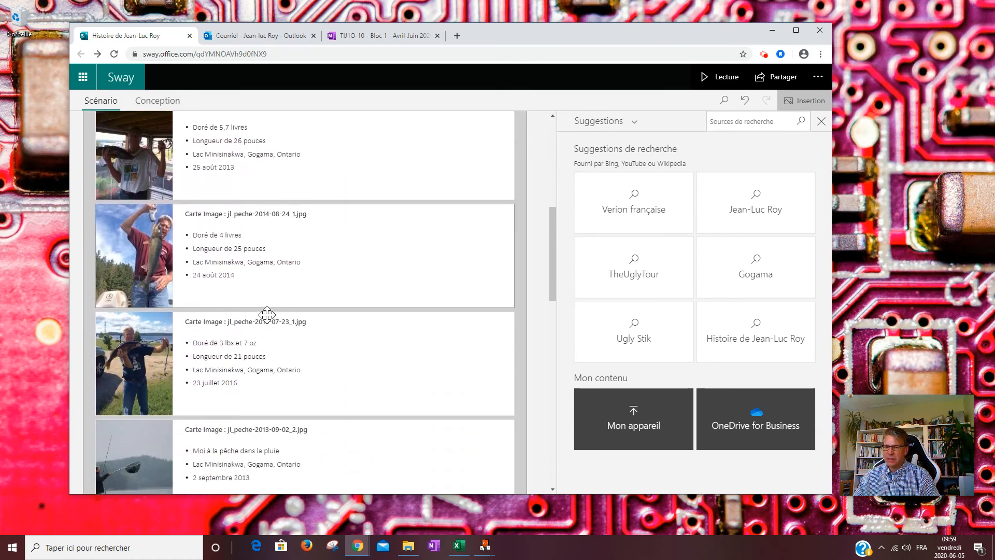
pyautogui.scroll(-5, 267, 314)
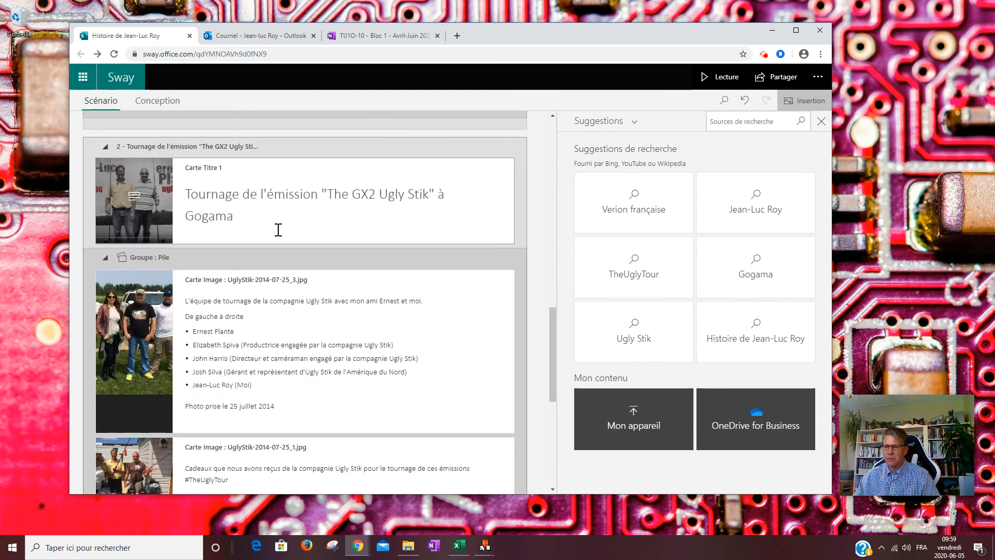
pyautogui.scroll(-5, 278, 230)
pyautogui.scroll(-1, 278, 232)
pyautogui.scroll(8, 279, 234)
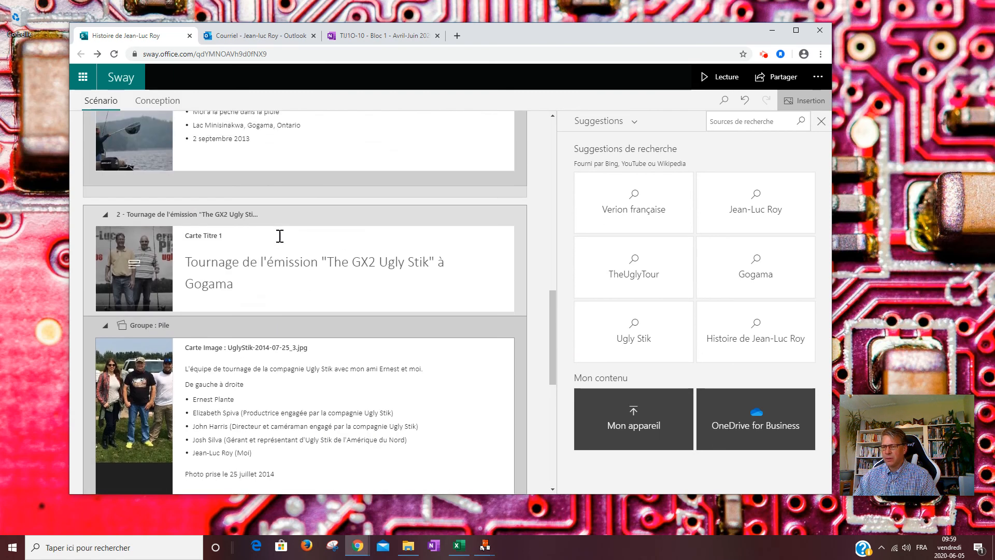
# Switch to the OneNote class notebook showing the "Projet personnel - Option 5" Sway project description
pyautogui.click(377, 35)
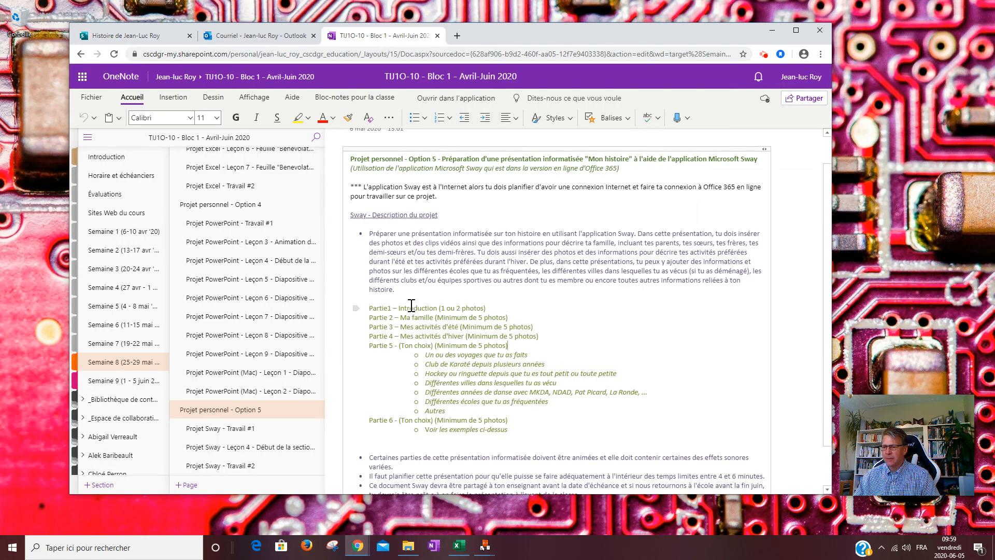
# Examine the photo requirements for Partie 1 through Partie 6 in the project description, and return to the Sway storyline
pyautogui.moveTo(368, 309); pyautogui.dragTo(492, 307)
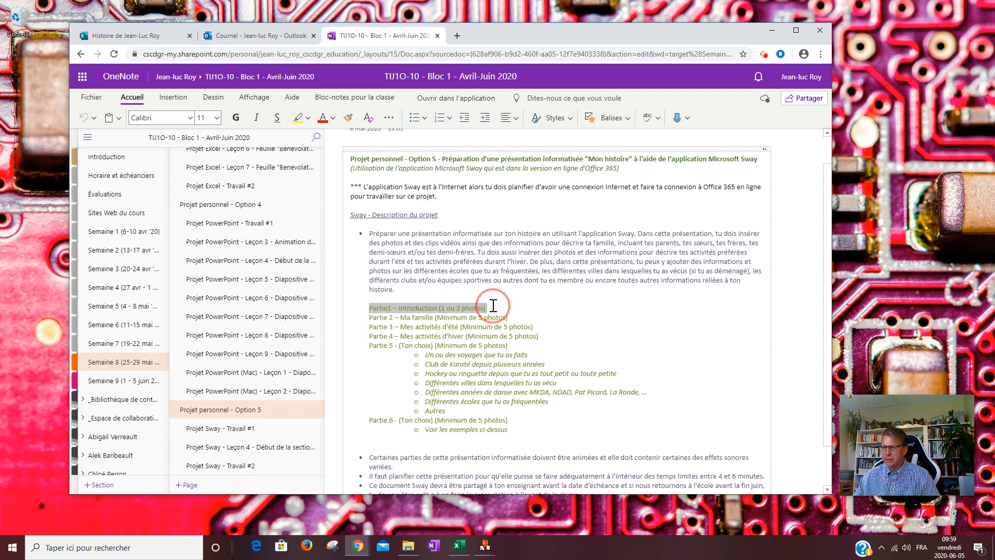
pyautogui.moveTo(370, 327); pyautogui.dragTo(582, 322)
pyautogui.moveTo(370, 345); pyautogui.dragTo(577, 409)
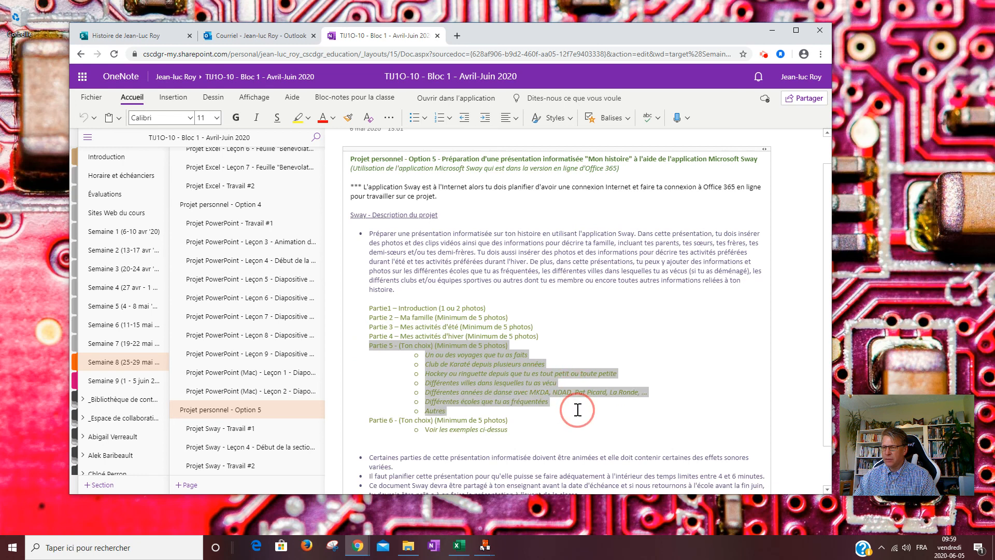
pyautogui.click(366, 319)
pyautogui.click(524, 311)
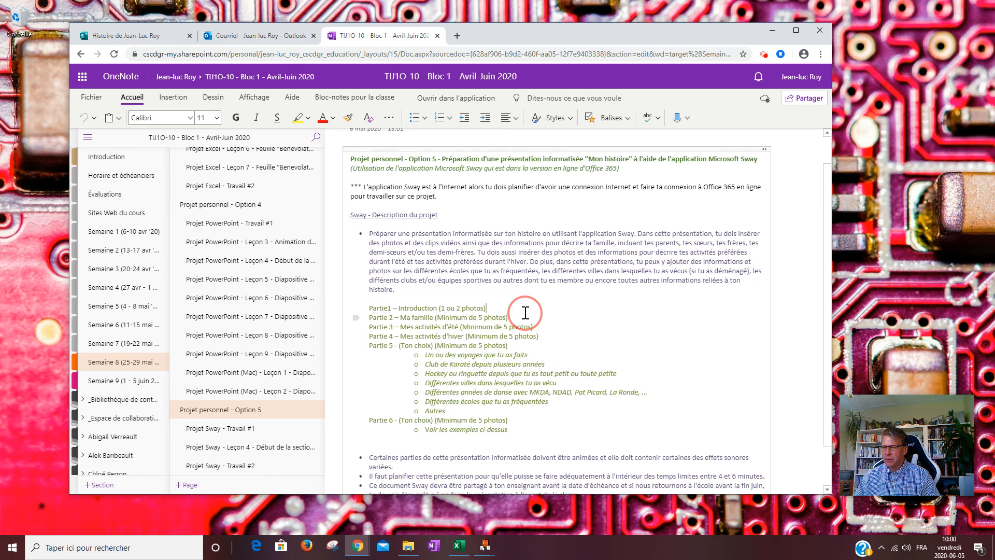
pyautogui.moveTo(372, 338); pyautogui.dragTo(540, 336)
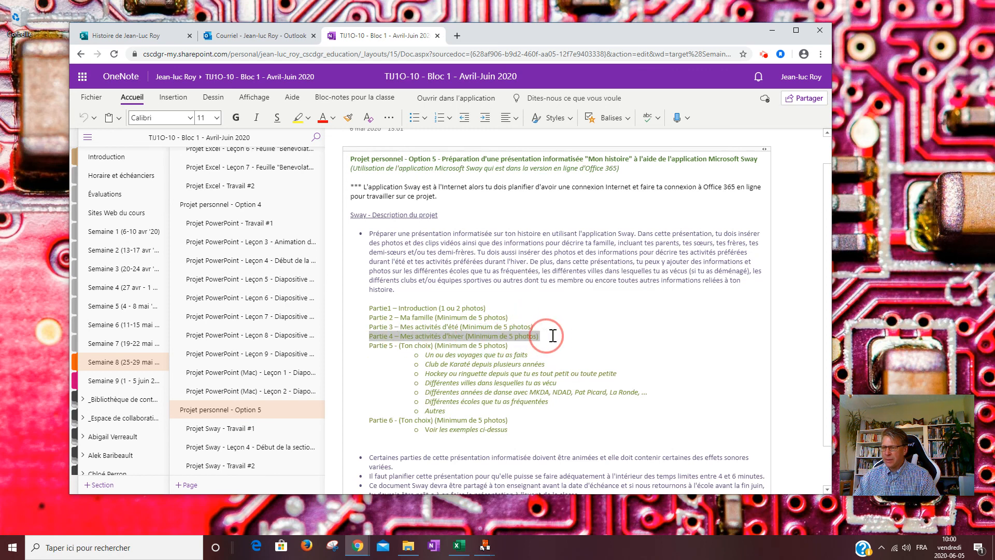
pyautogui.moveTo(372, 425); pyautogui.dragTo(537, 440)
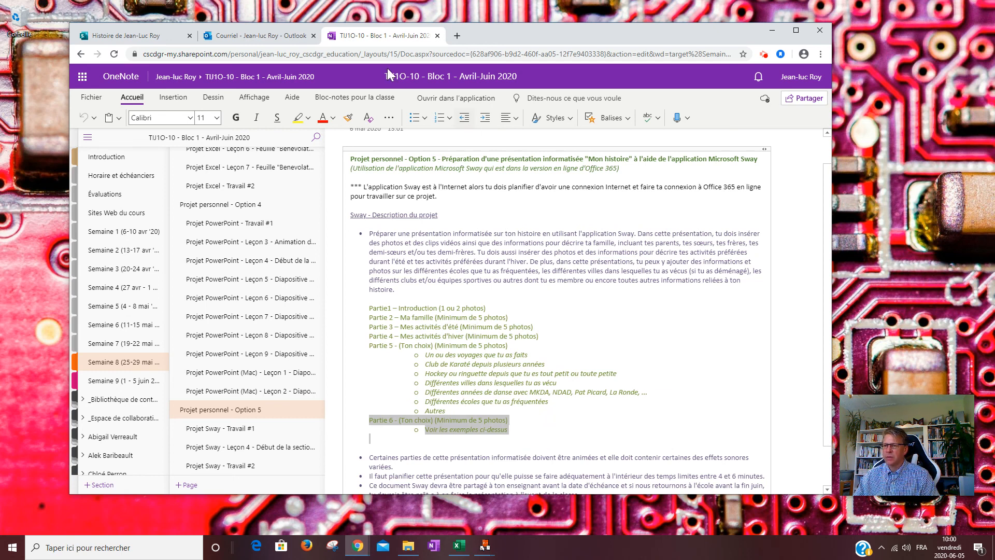
pyautogui.click(127, 35)
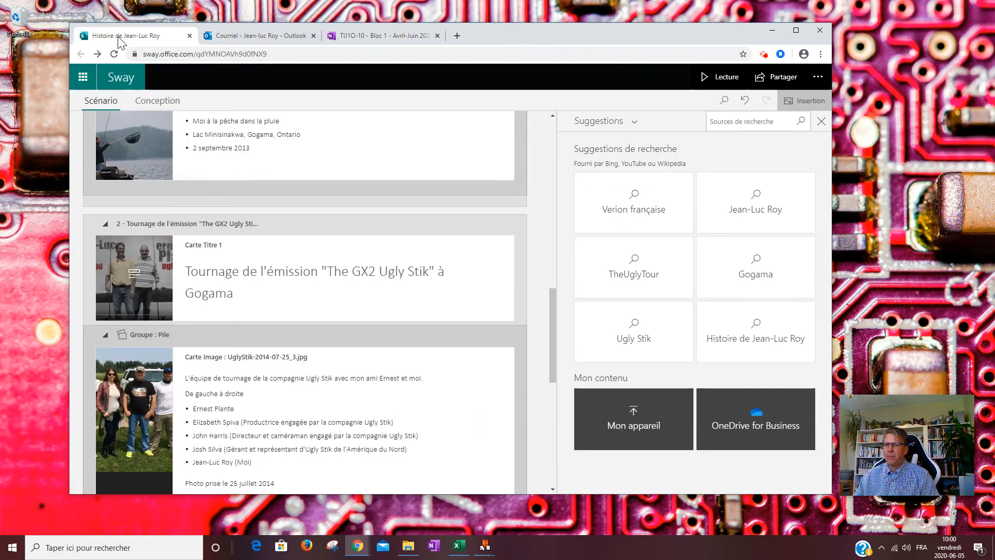